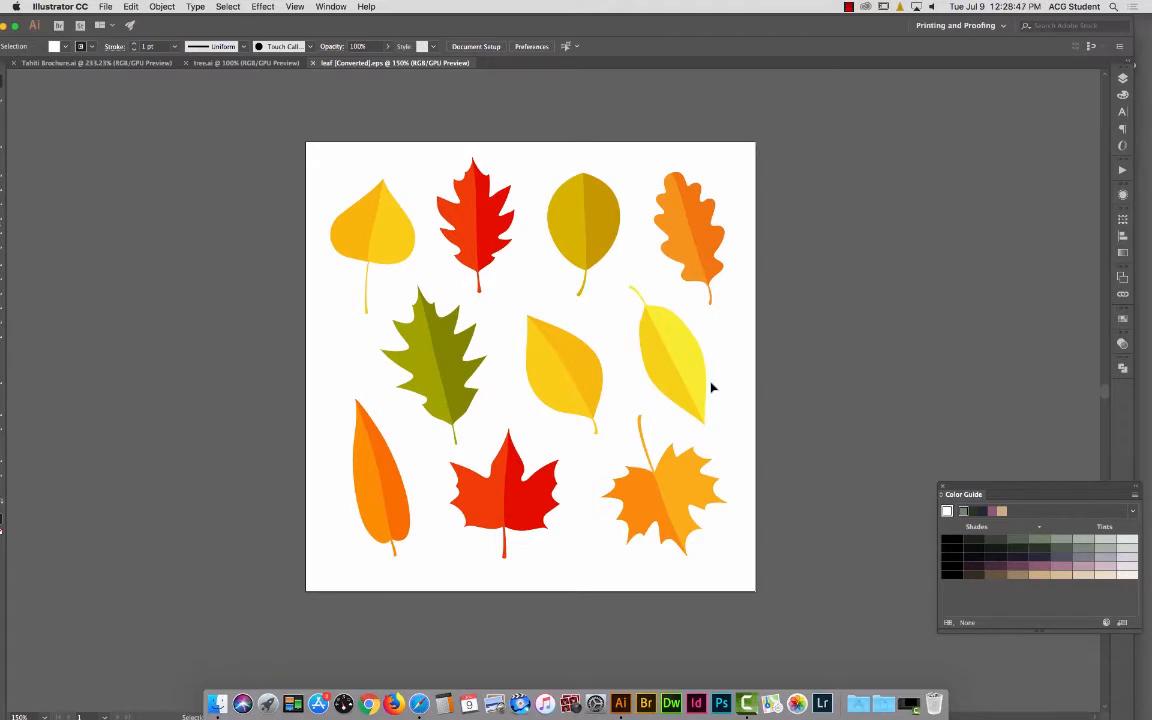
left_click(492, 242)
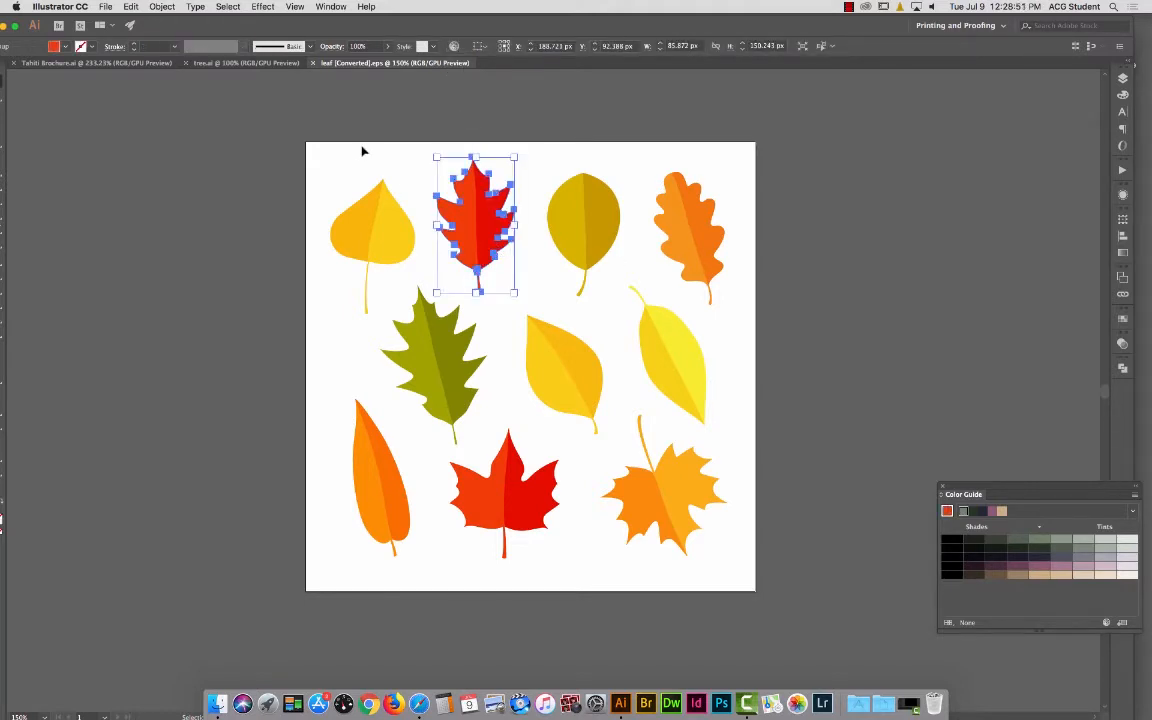
left_click(450, 133)
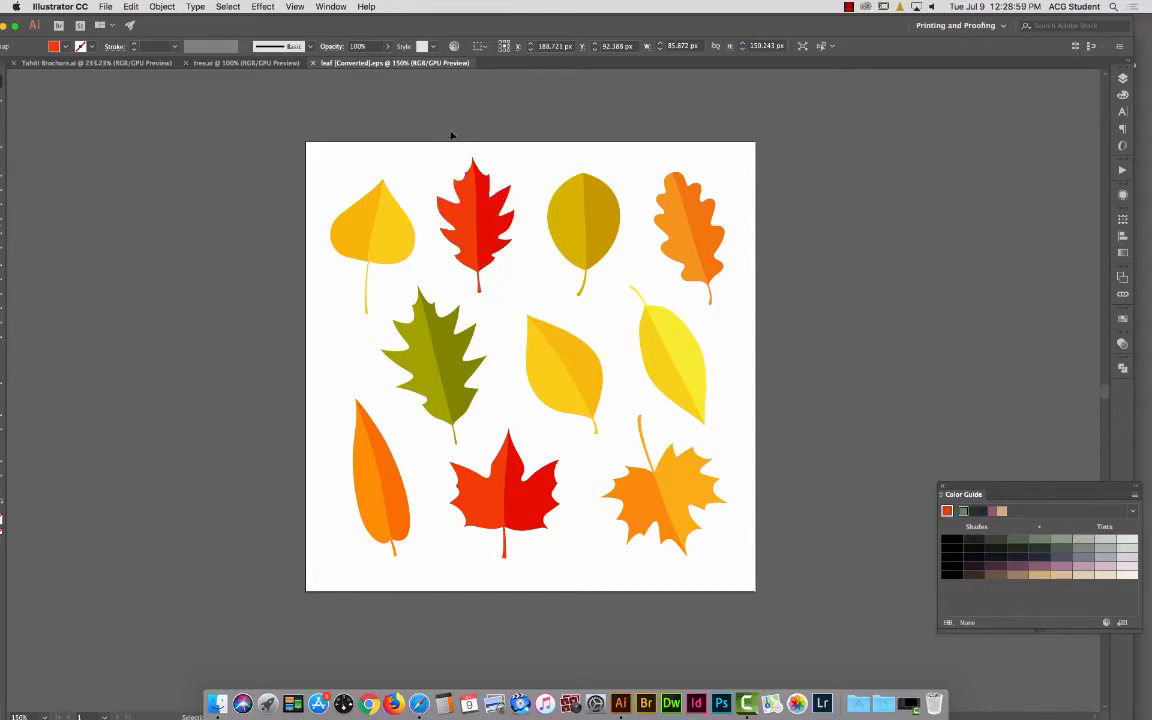
left_click(464, 228)
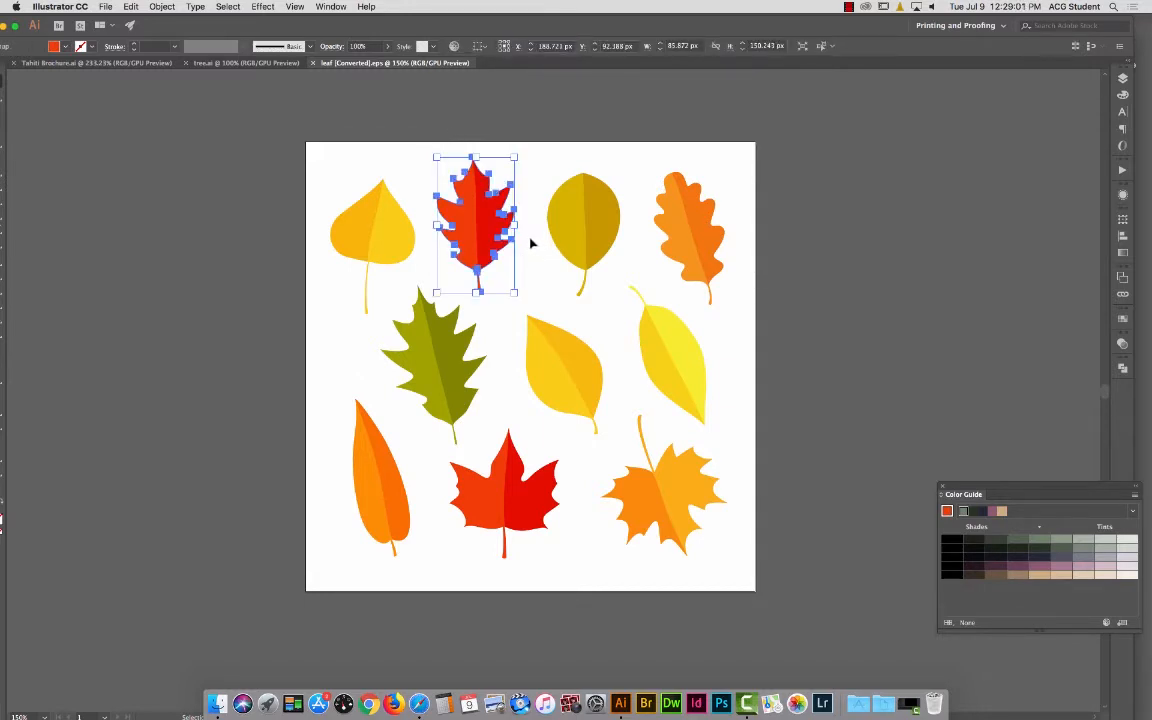
Copy the whole orange maple leaf at the lower right of the leaf artwork and switch to the tree.ai document.
left_click_drag(592, 455, 740, 576)
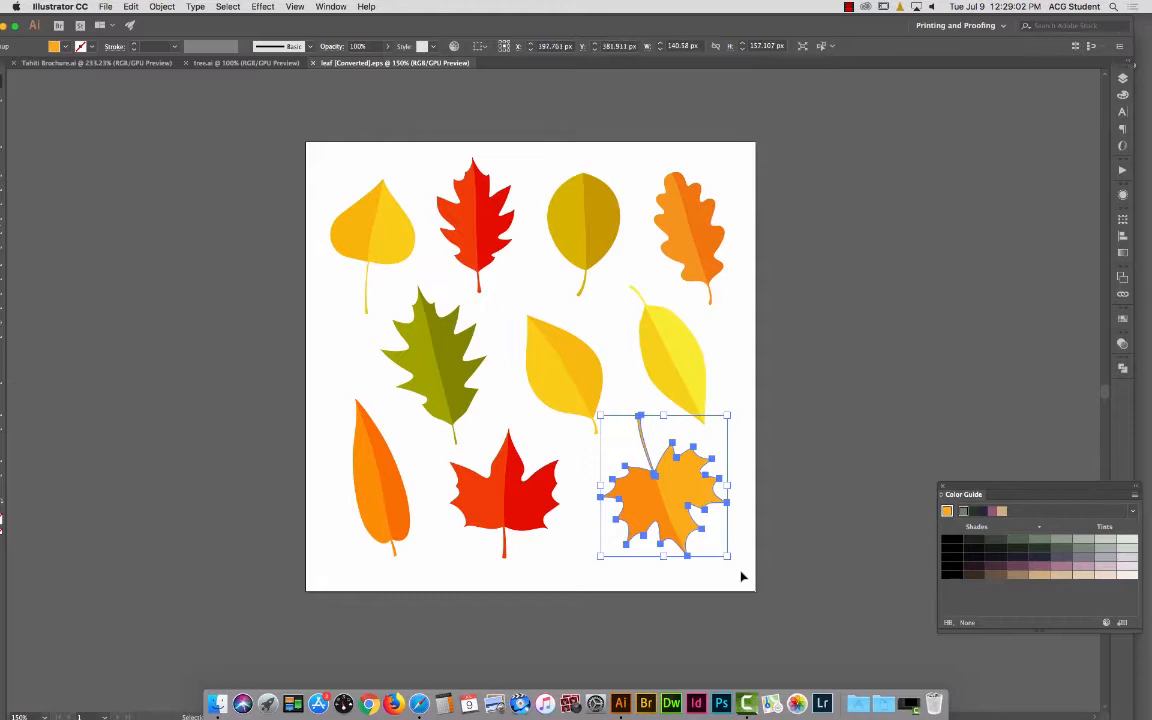
left_click(103, 6)
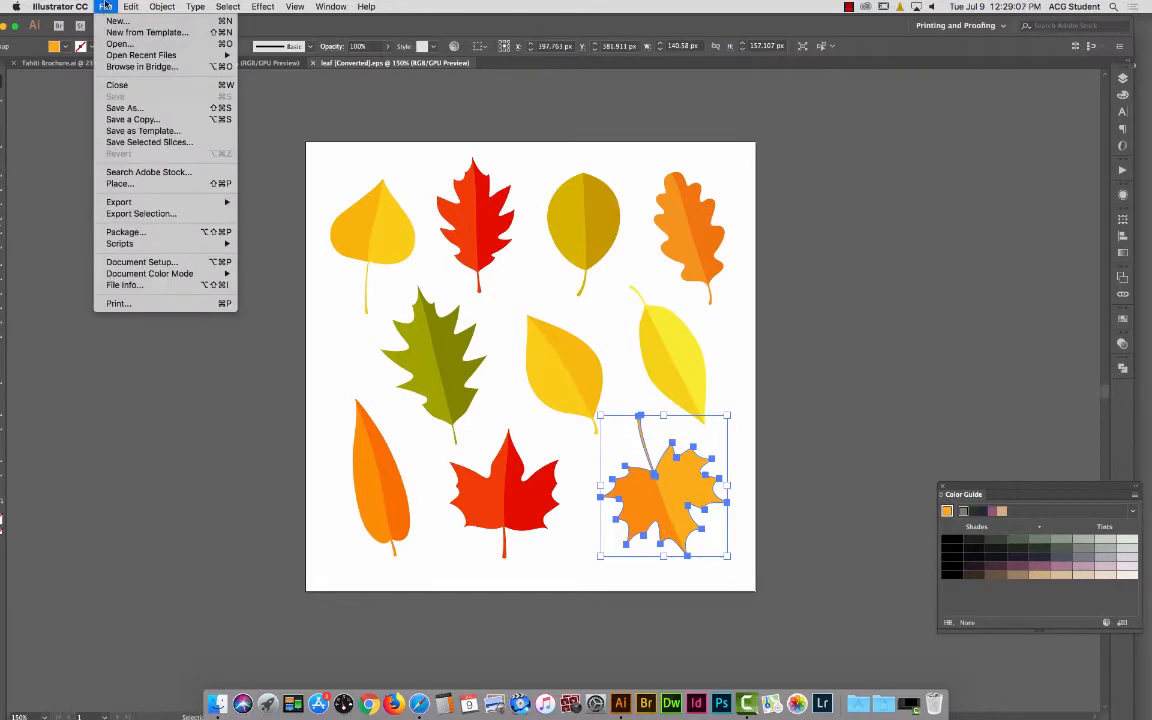
left_click(105, 6)
left_click(230, 62)
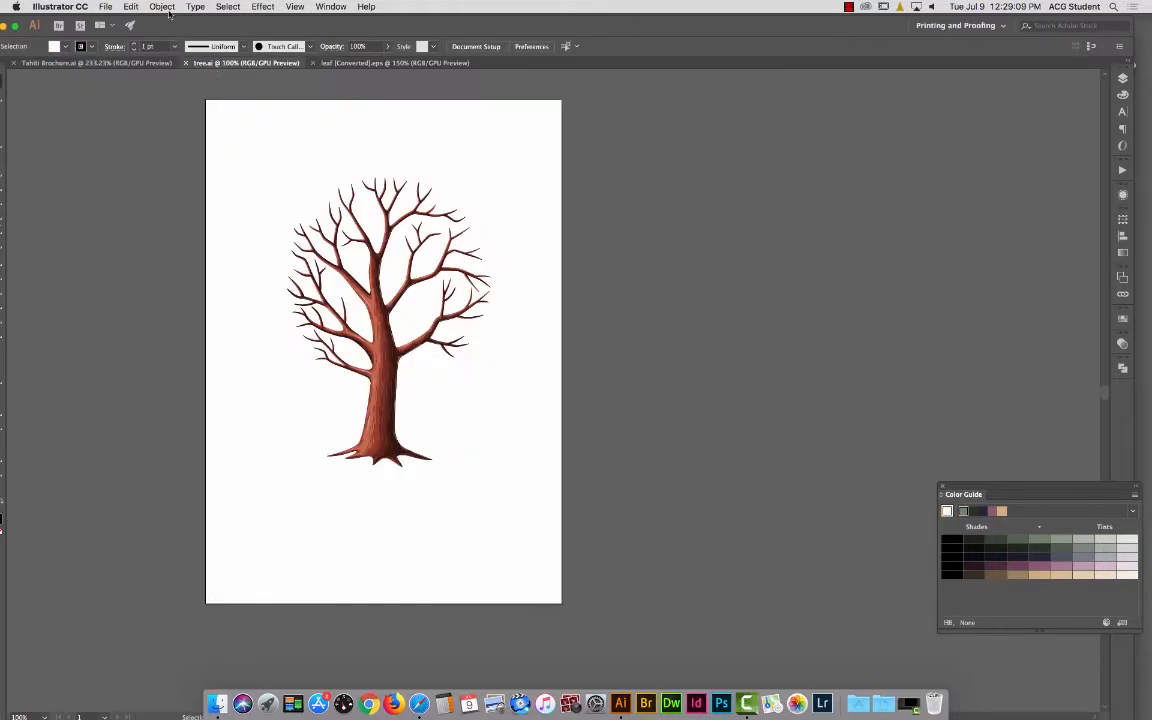
Add a new layer above the tree artwork's layer to hold the leaves.
left_click(1121, 93)
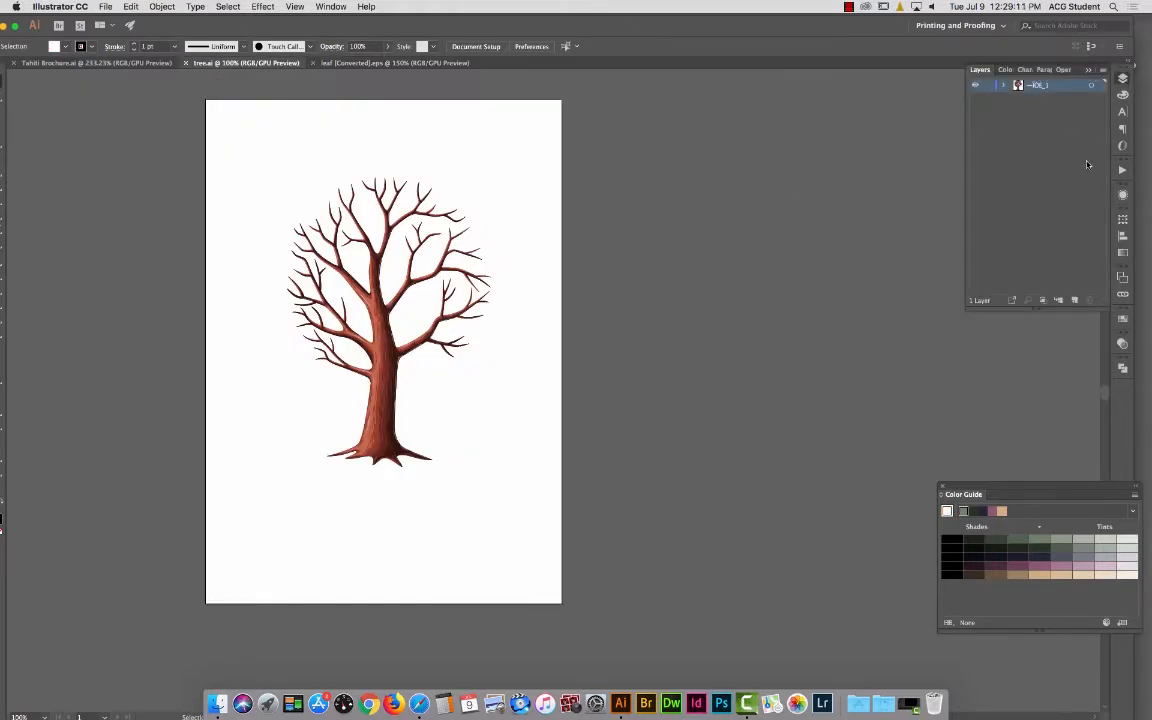
left_click(1075, 300)
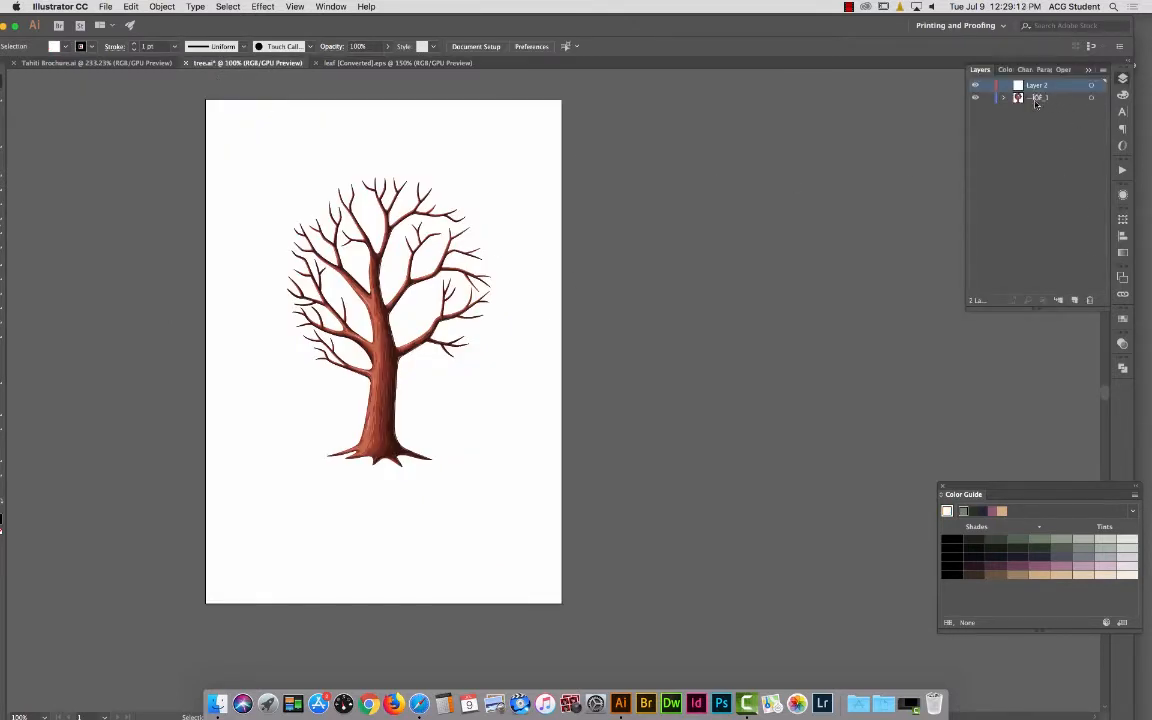
left_click(1037, 100)
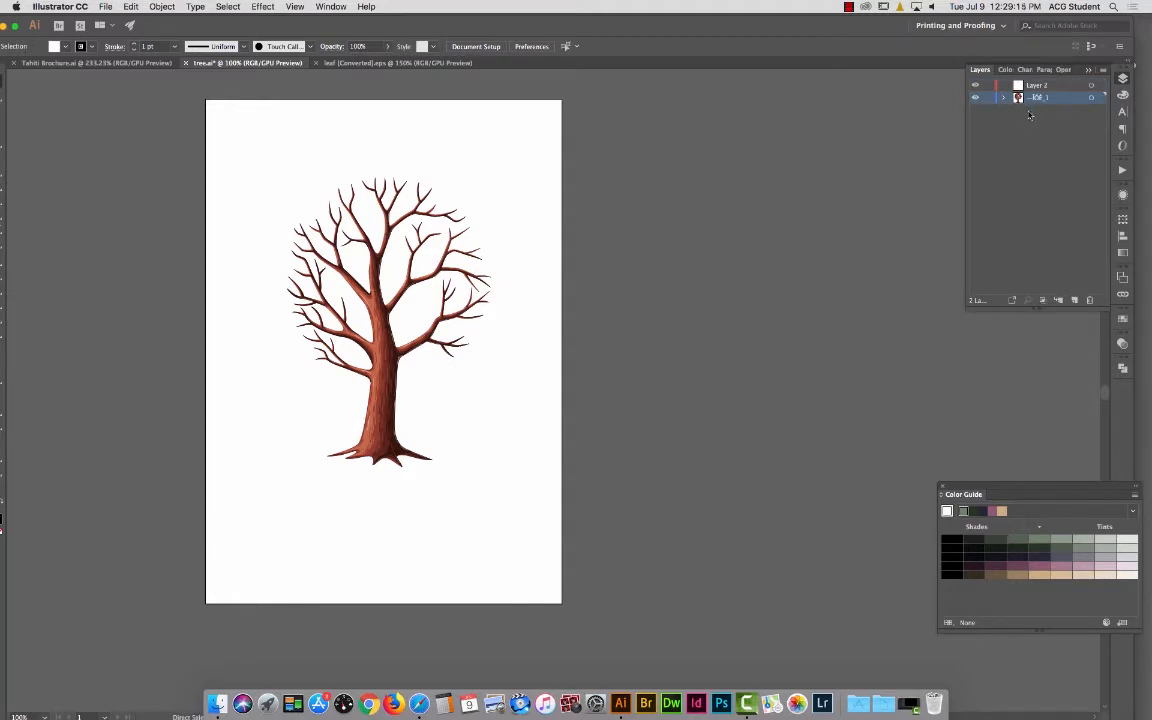
key("super+z")
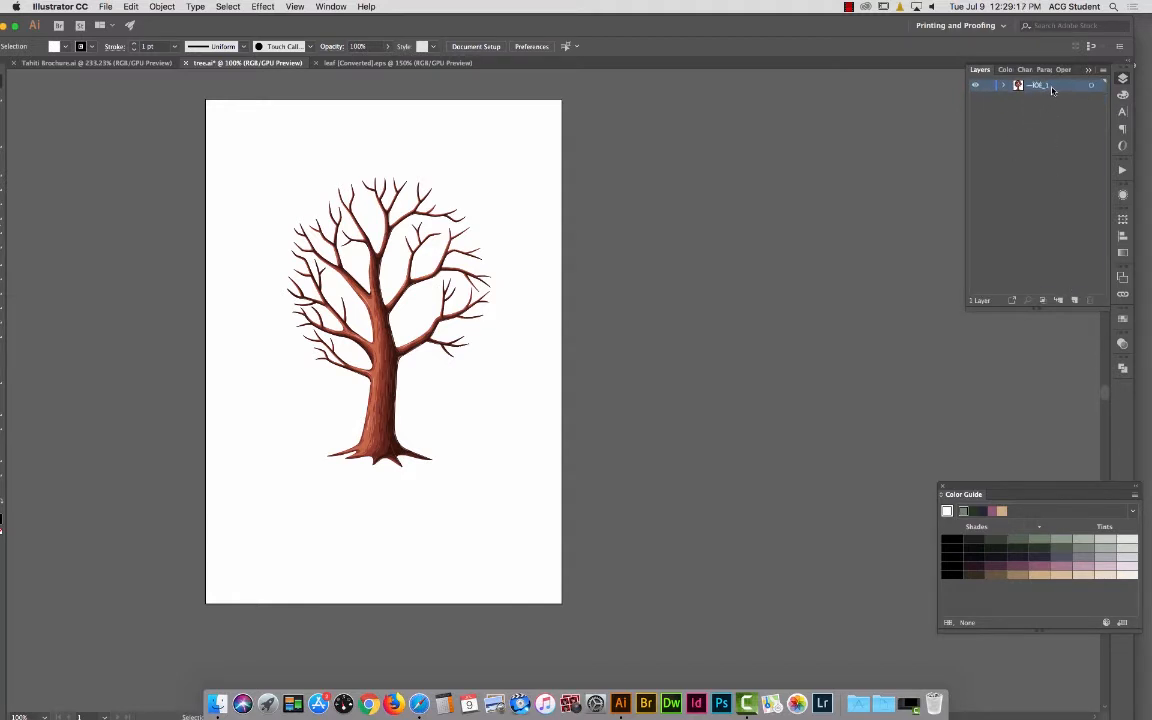
left_click(1058, 299)
key("F7")
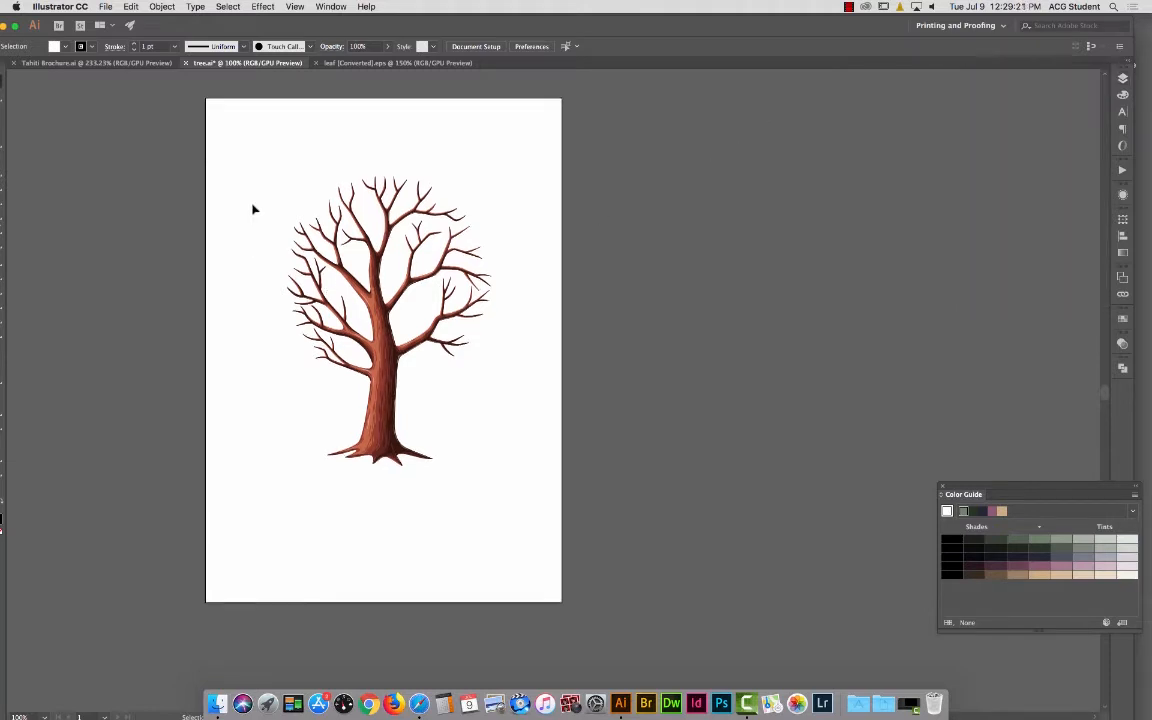
Paste the maple leaf, scale it down to about 21 × 23 mm and place it on the canvas left of the artboard.
key("super+v")
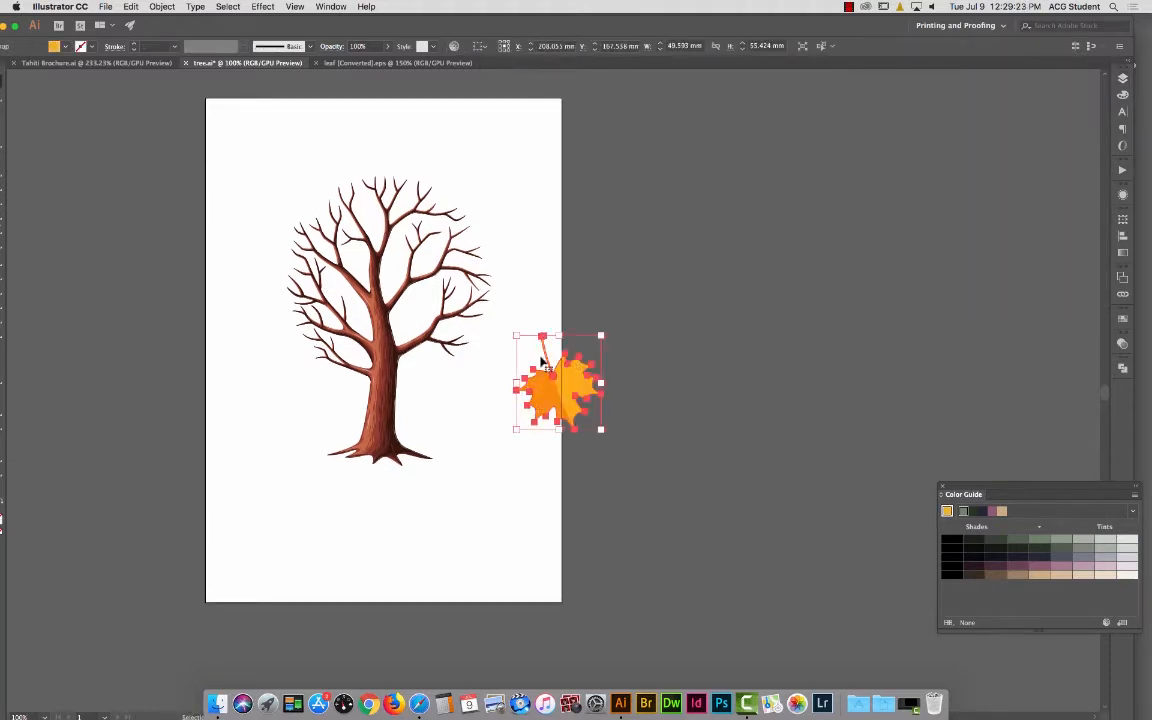
left_click_drag(600, 335, 165, 266)
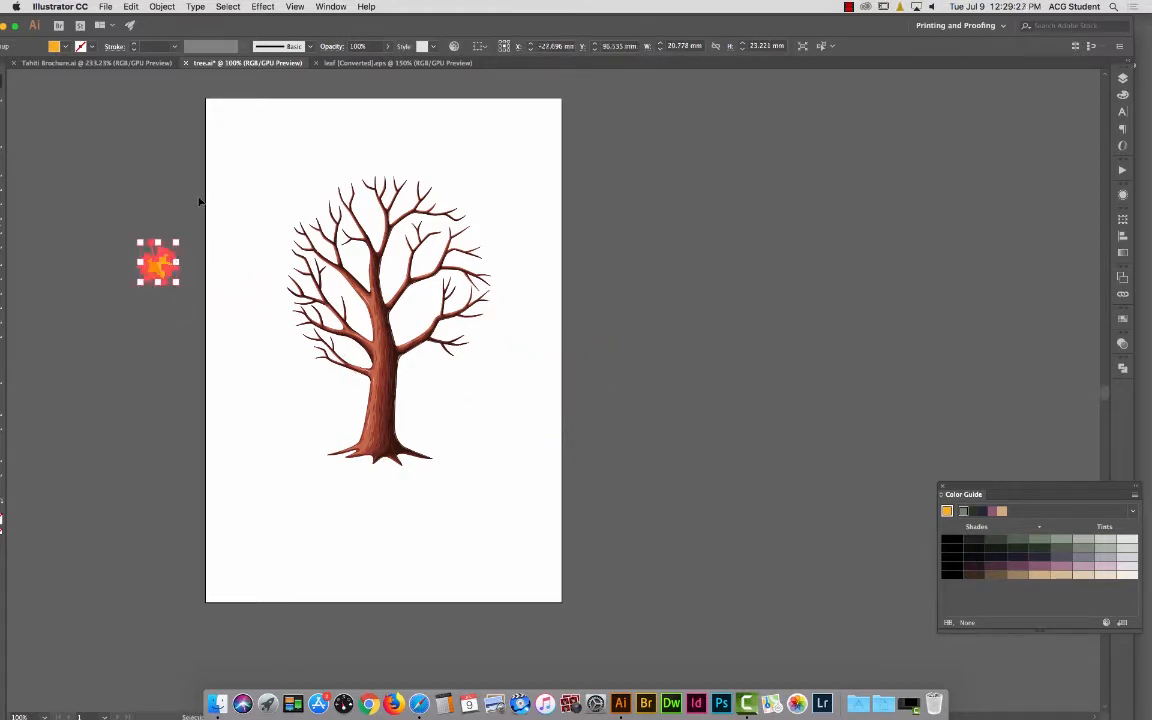
left_click(199, 202)
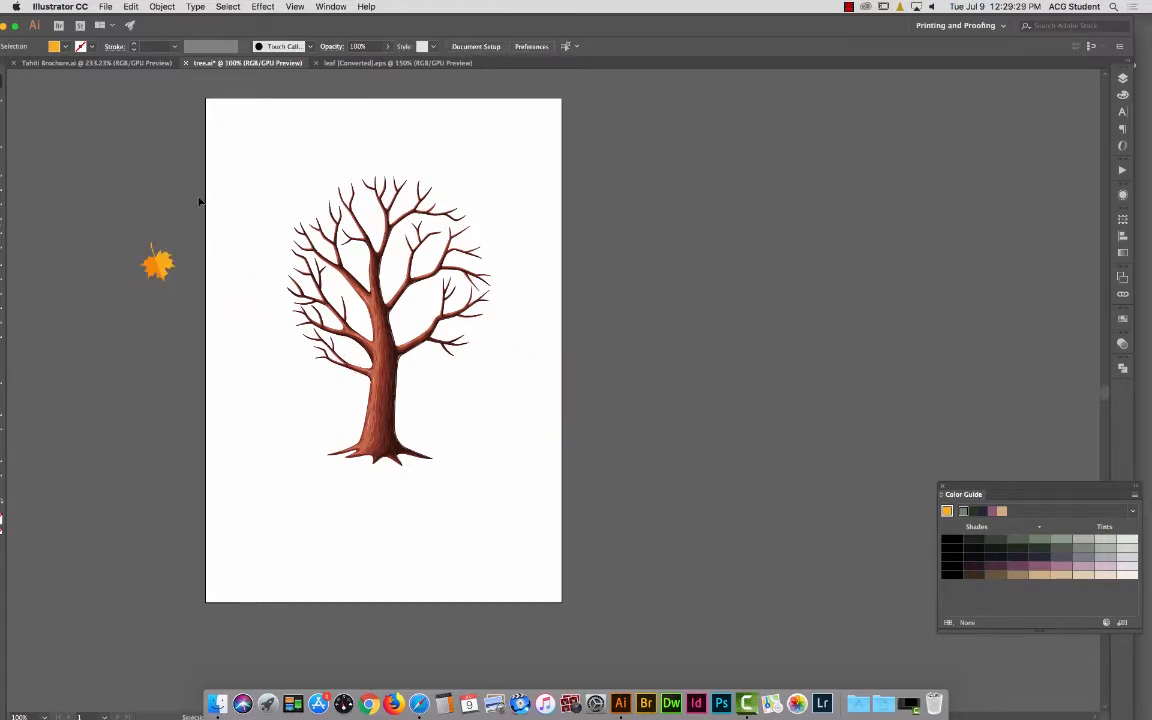
Turn the small maple leaf into a new dynamic symbol with the export type Graphic, keeping the symbol collection open beside the artboard.
left_click(156, 262)
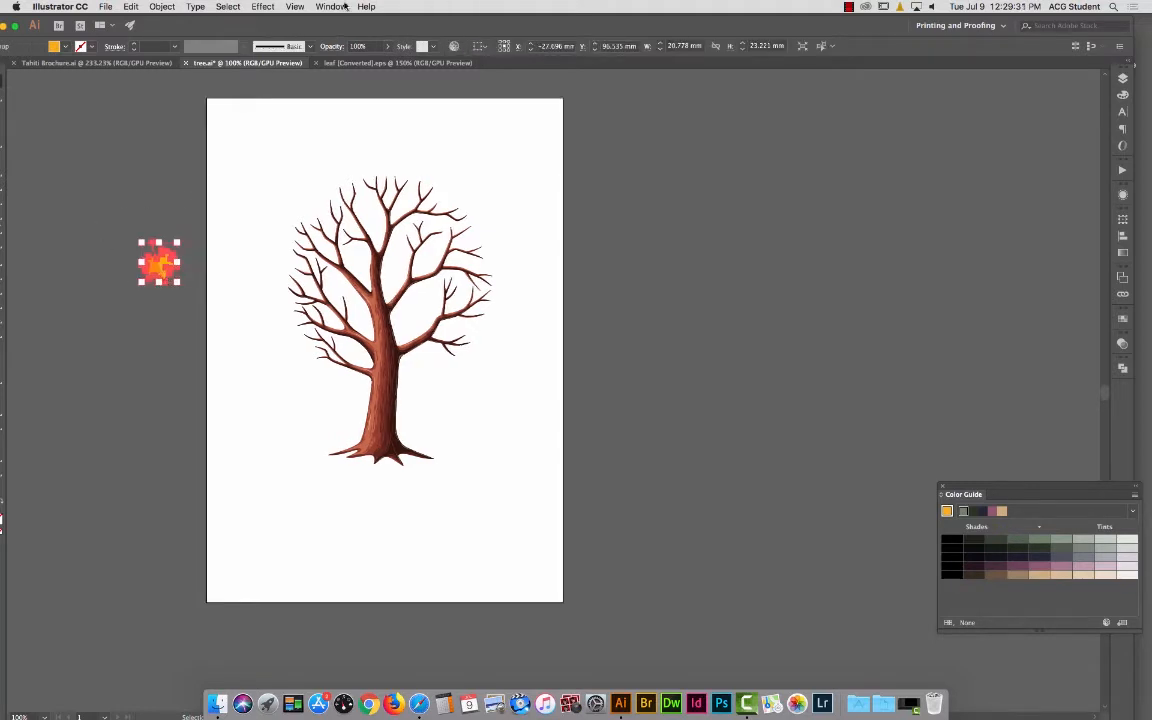
left_click(341, 7)
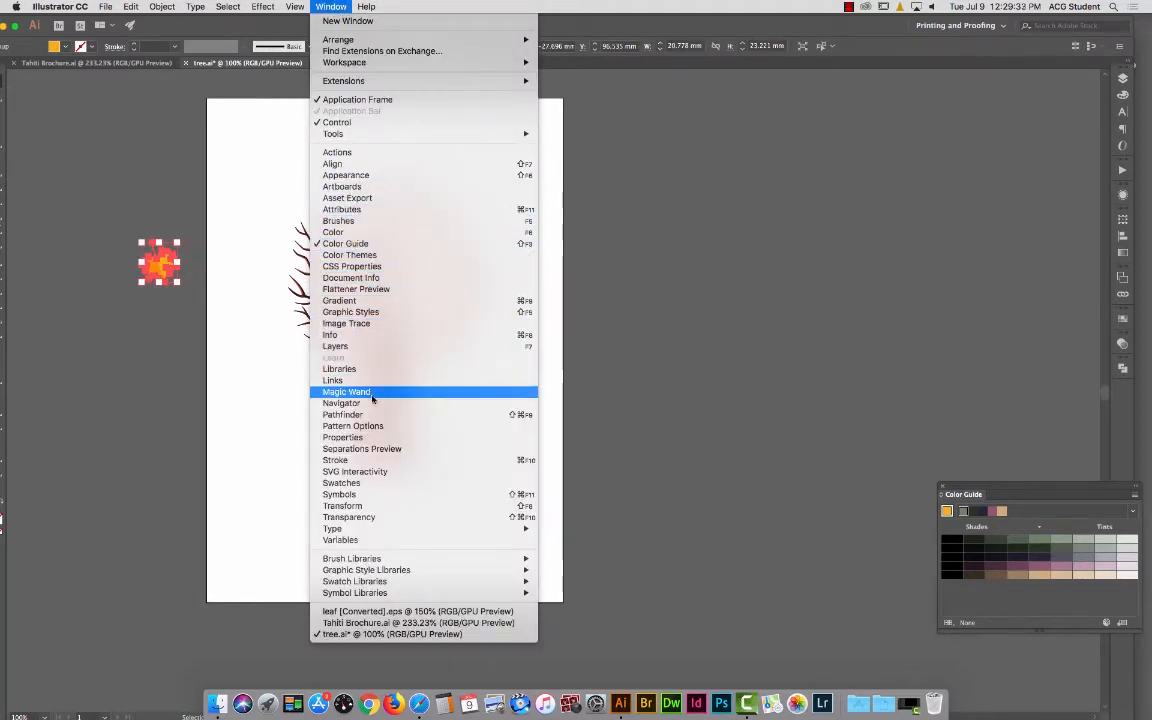
left_click(345, 494)
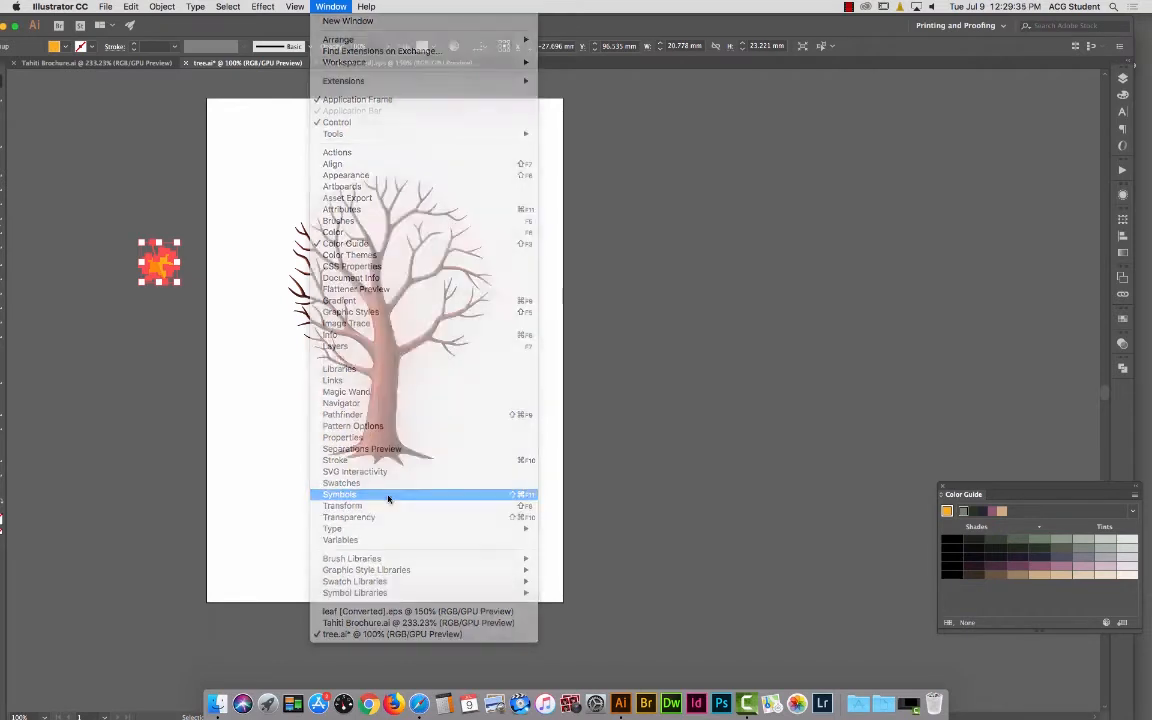
mouse_move(348, 147)
left_mouse_down()
mouse_move(594, 172)
mouse_move(705, 141)
left_mouse_up()
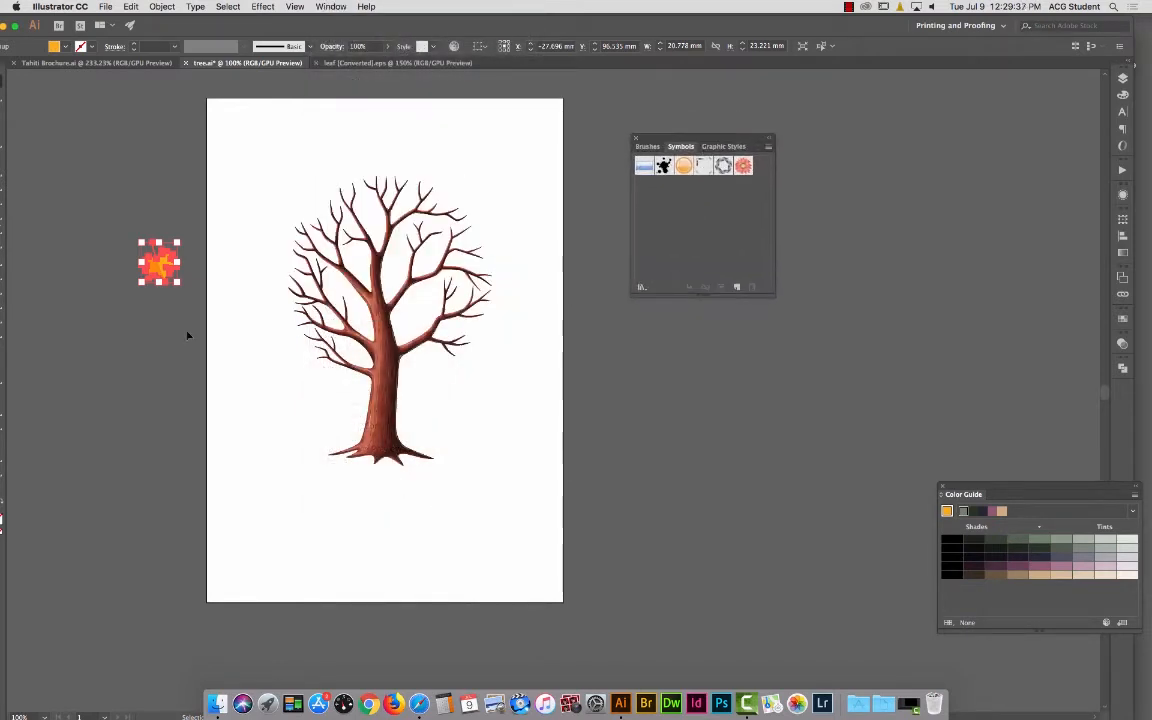
left_click_drag(160, 262, 697, 205)
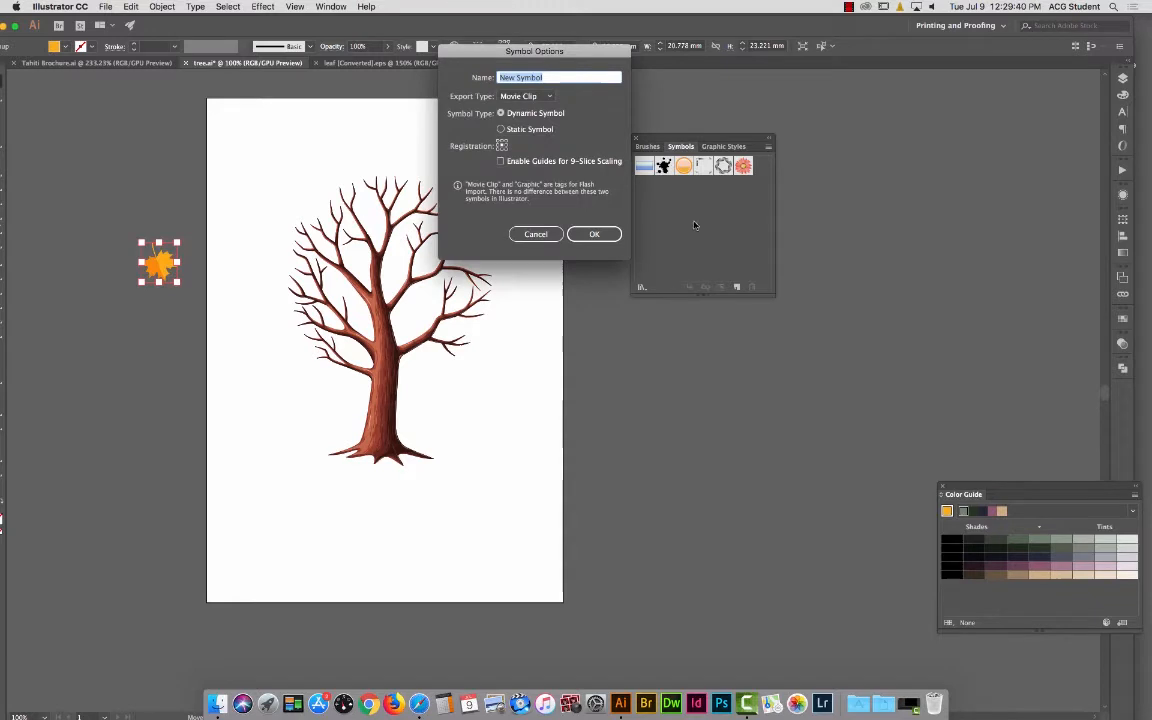
left_click(522, 96)
left_click(519, 122)
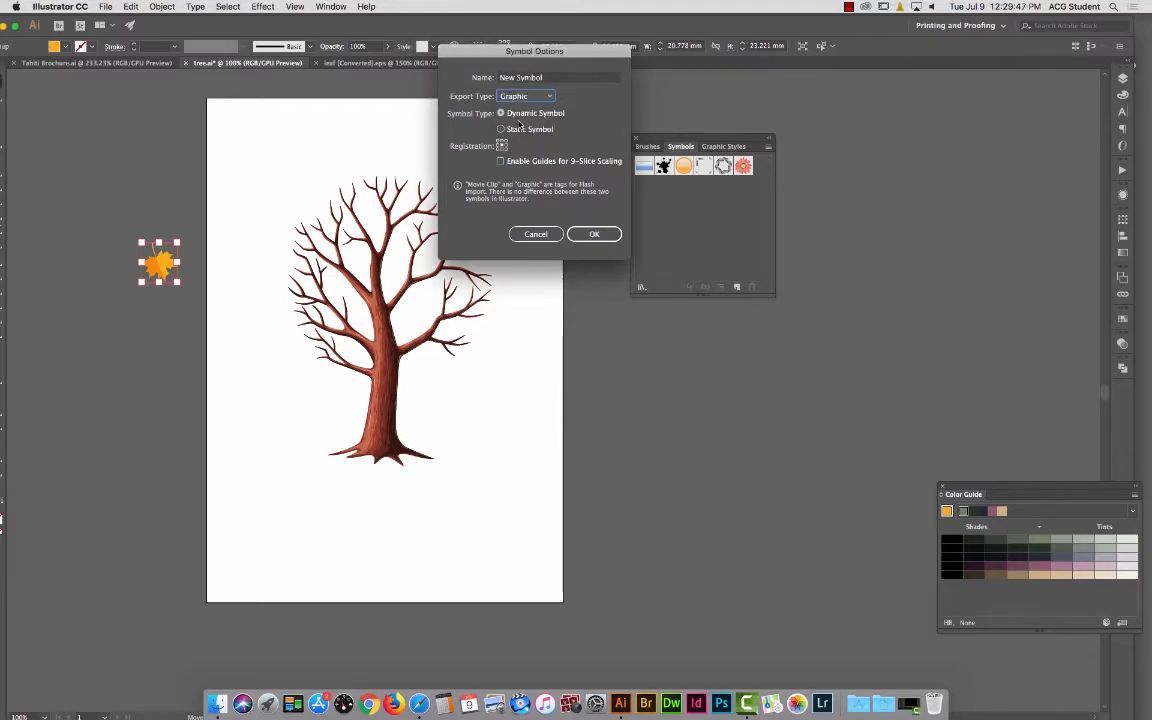
left_click(594, 234)
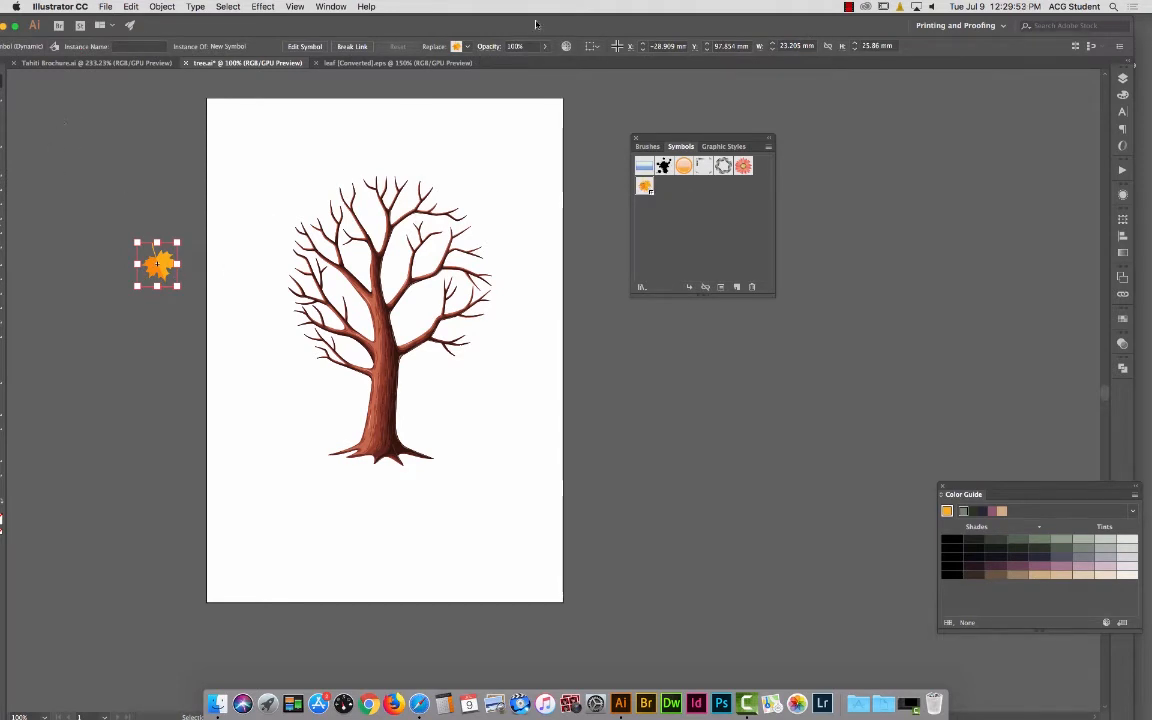
Bring the toolbox fully into view and detach the symbolism tools as a floating set beside the tree.
mouse_move(520, 27)
left_mouse_down()
mouse_move(502, 26)
mouse_move(536, 25)
left_mouse_up()
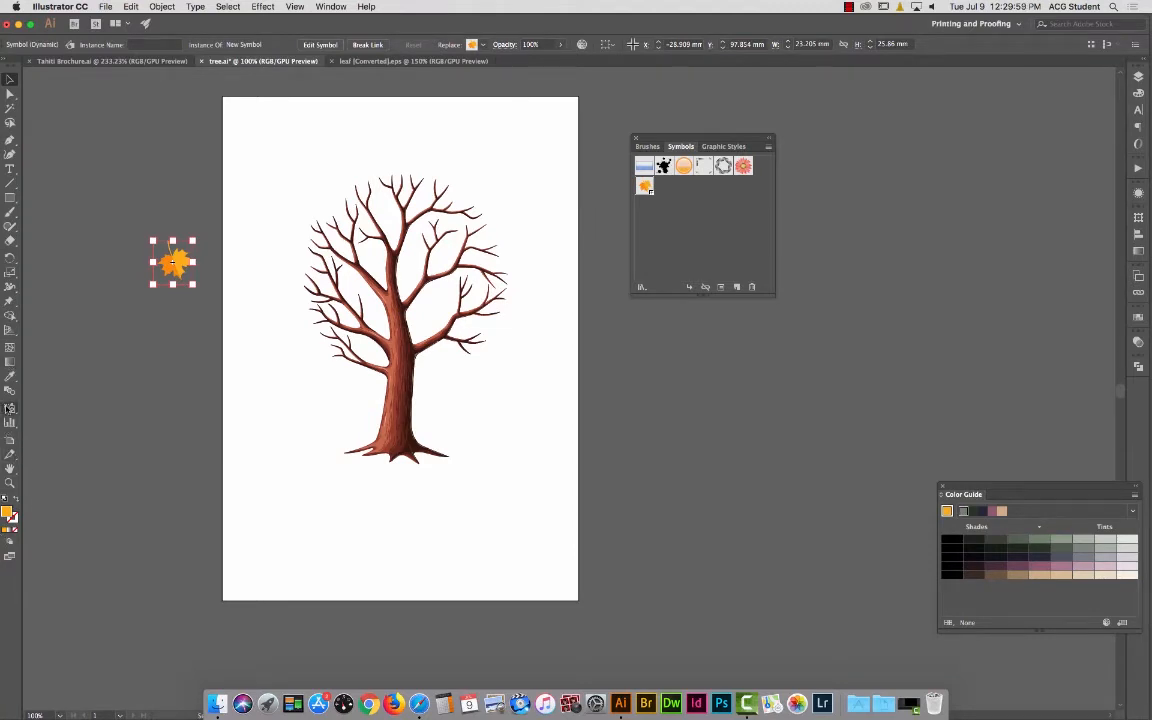
left_click(9, 408)
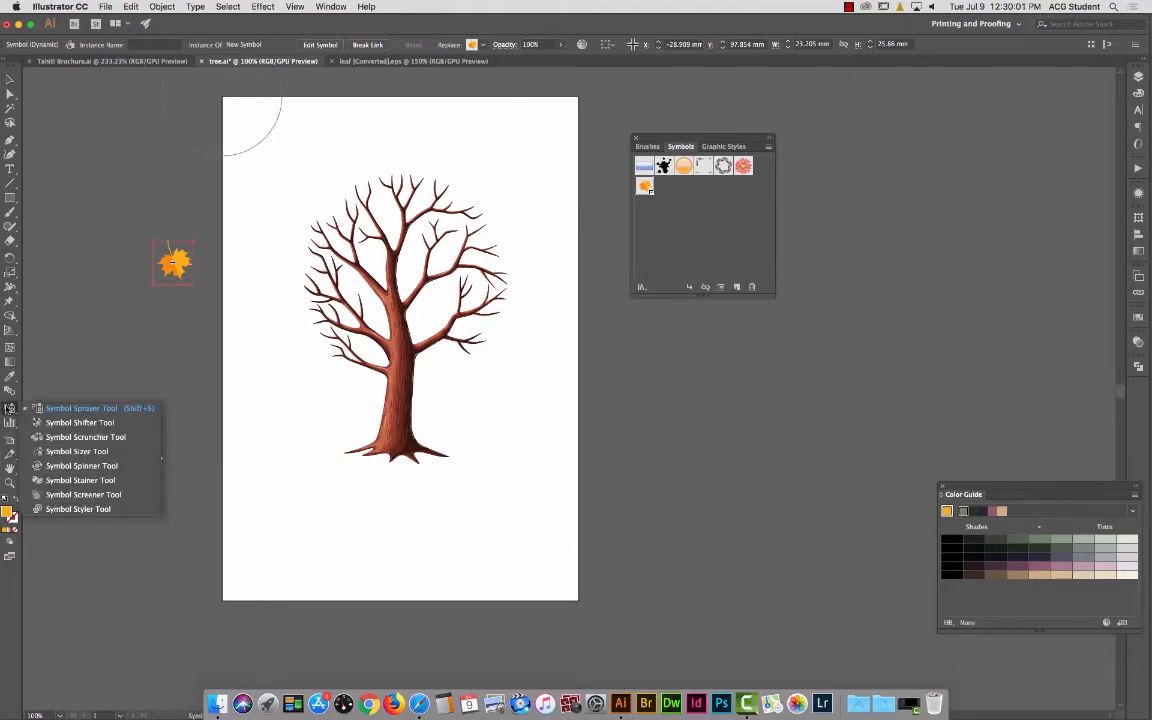
left_click(160, 432)
left_click_drag(125, 422, 188, 406)
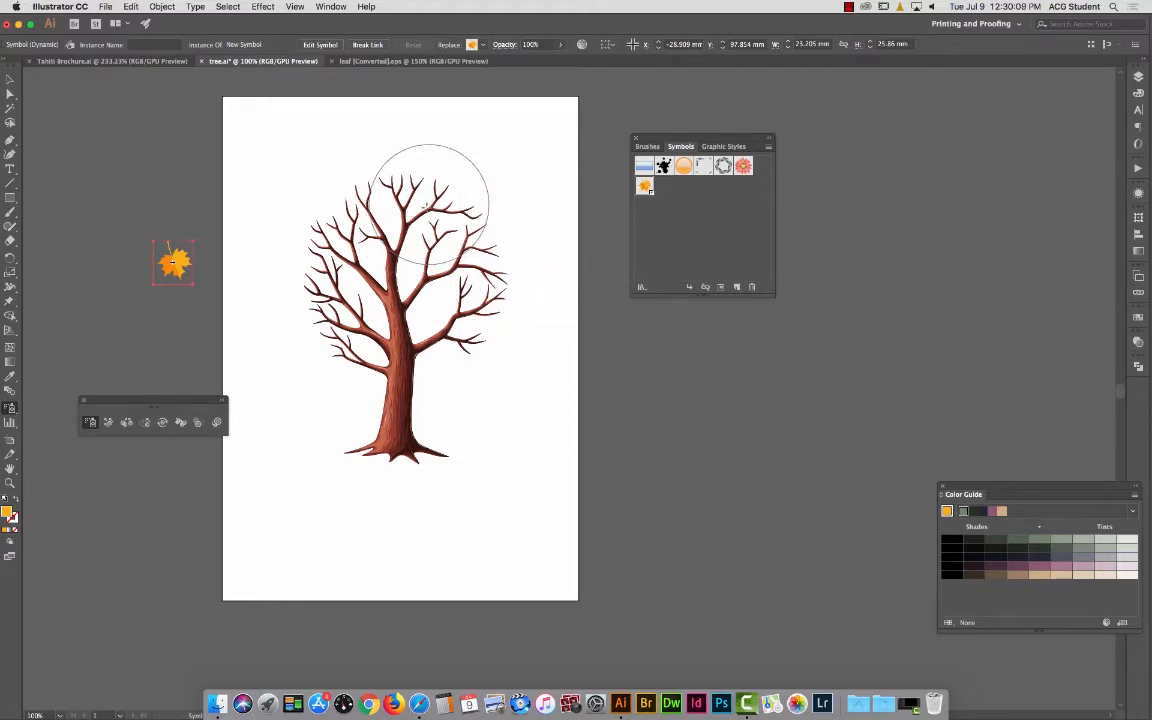
Spray maple leaf symbols over the tree's branches with the Symbol Sprayer, covering the crown from top to lower branches.
mouse_move(429, 198)
left_mouse_down()
mouse_move(400, 229)
mouse_move(407, 205)
mouse_move(366, 181)
mouse_move(353, 240)
left_mouse_up()
mouse_move(334, 262)
left_mouse_down()
mouse_move(350, 292)
mouse_move(424, 305)
left_mouse_up()
left_click_drag(460, 302, 479, 310)
mouse_move(496, 268)
left_mouse_down()
mouse_move(462, 185)
mouse_move(423, 215)
mouse_move(428, 248)
left_mouse_up()
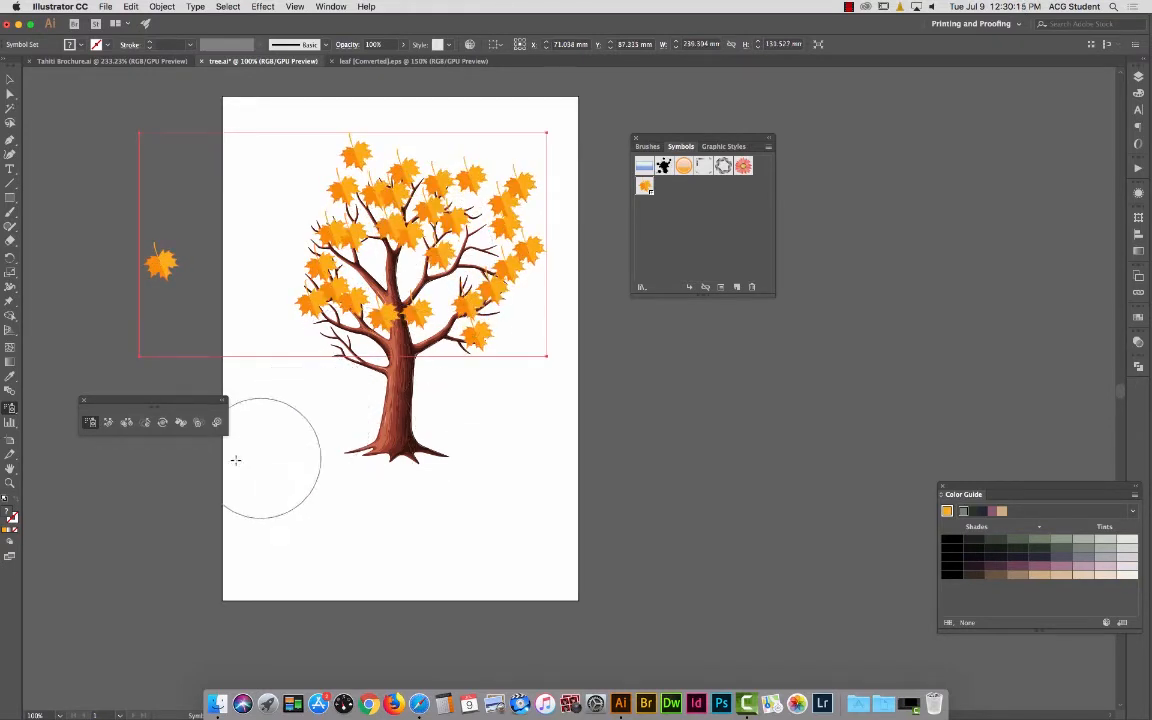
Spread the leaves in the crown's upper left with the Symbol Shifter and gather those around its upper centre with the Symbol Scruncher.
left_click(110, 425)
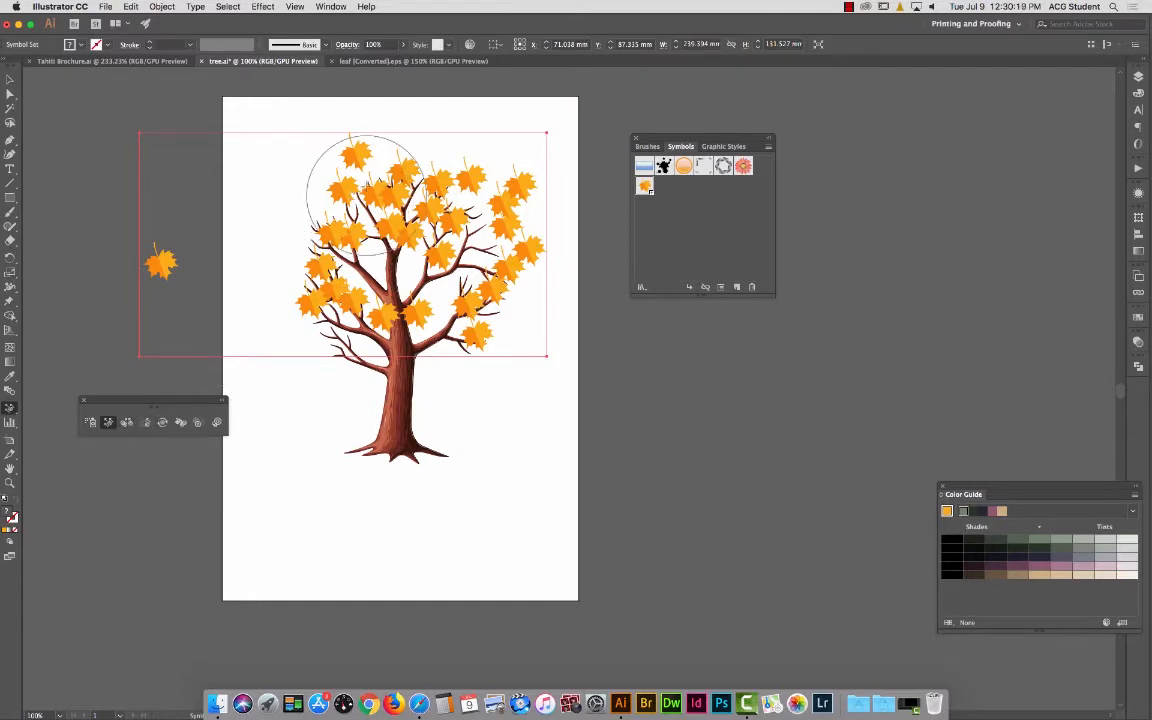
mouse_move(347, 185)
left_mouse_down()
mouse_move(335, 222)
mouse_move(342, 258)
mouse_move(323, 228)
mouse_move(362, 243)
mouse_move(324, 196)
mouse_move(356, 165)
left_mouse_up()
left_click(127, 424)
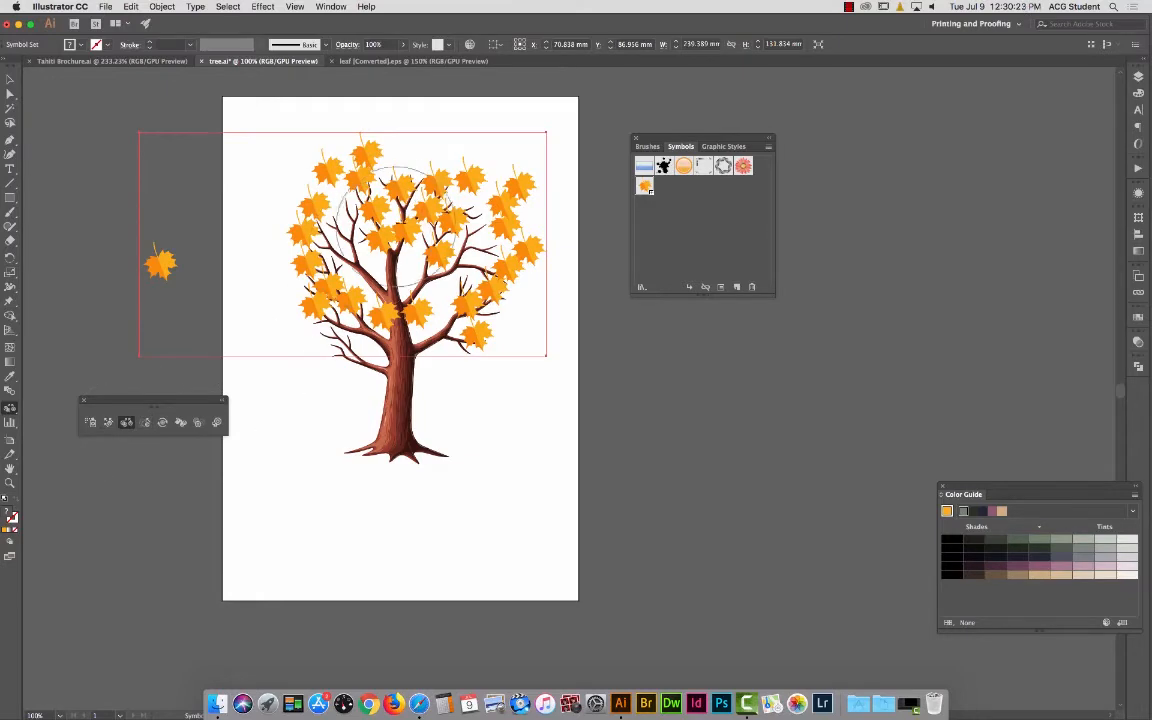
mouse_move(420, 222)
left_mouse_down()
mouse_move(448, 219)
mouse_move(409, 238)
mouse_move(386, 295)
mouse_move(428, 236)
left_mouse_up()
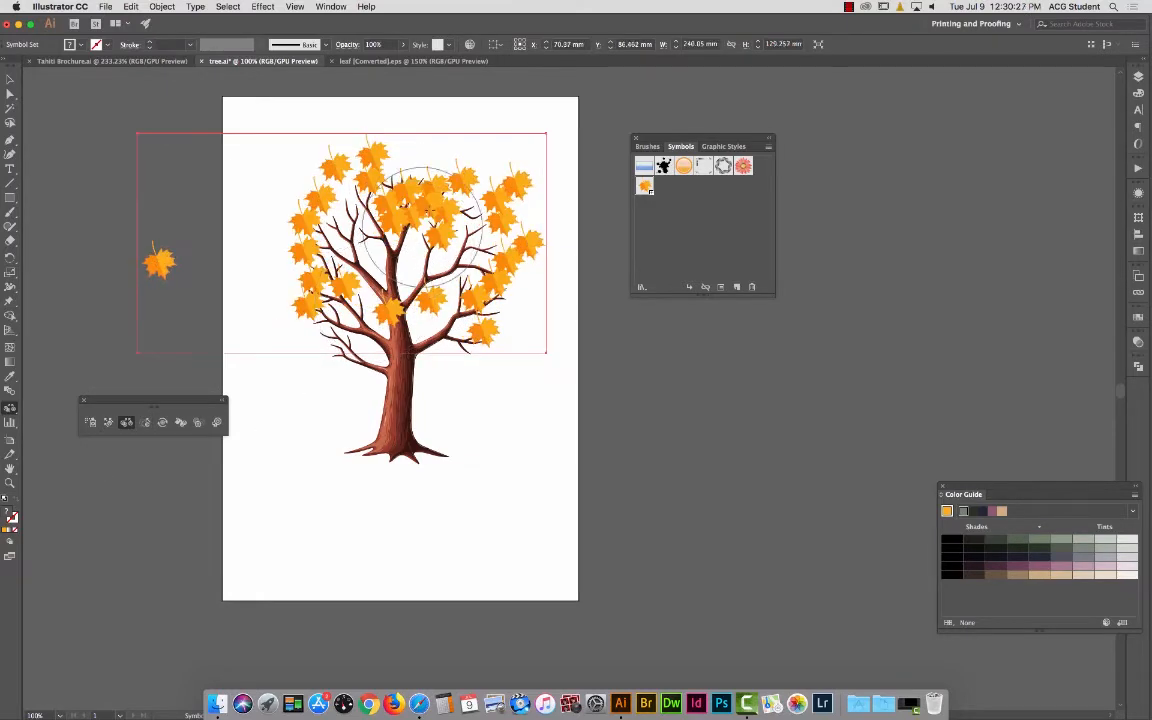
Vary the leaf sizes near the crown's top with the Symbol Sizer, enlarging those at the upper right and shrinking those nearer the centre.
left_click(145, 422)
mouse_move(440, 178)
left_mouse_down()
mouse_move(434, 233)
mouse_move(402, 267)
mouse_move(428, 228)
left_mouse_up()
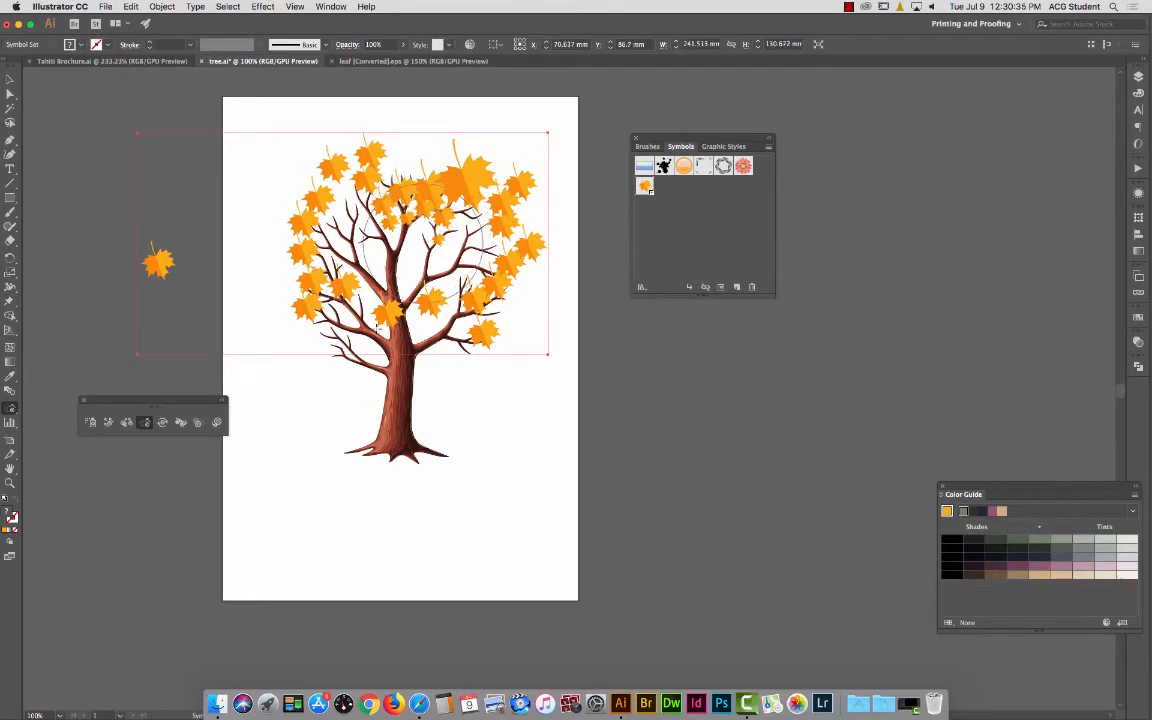
Try tinting the leaves across the upper right and centre of the crown with the Symbol Stainer, and undo the tint.
left_click(181, 423)
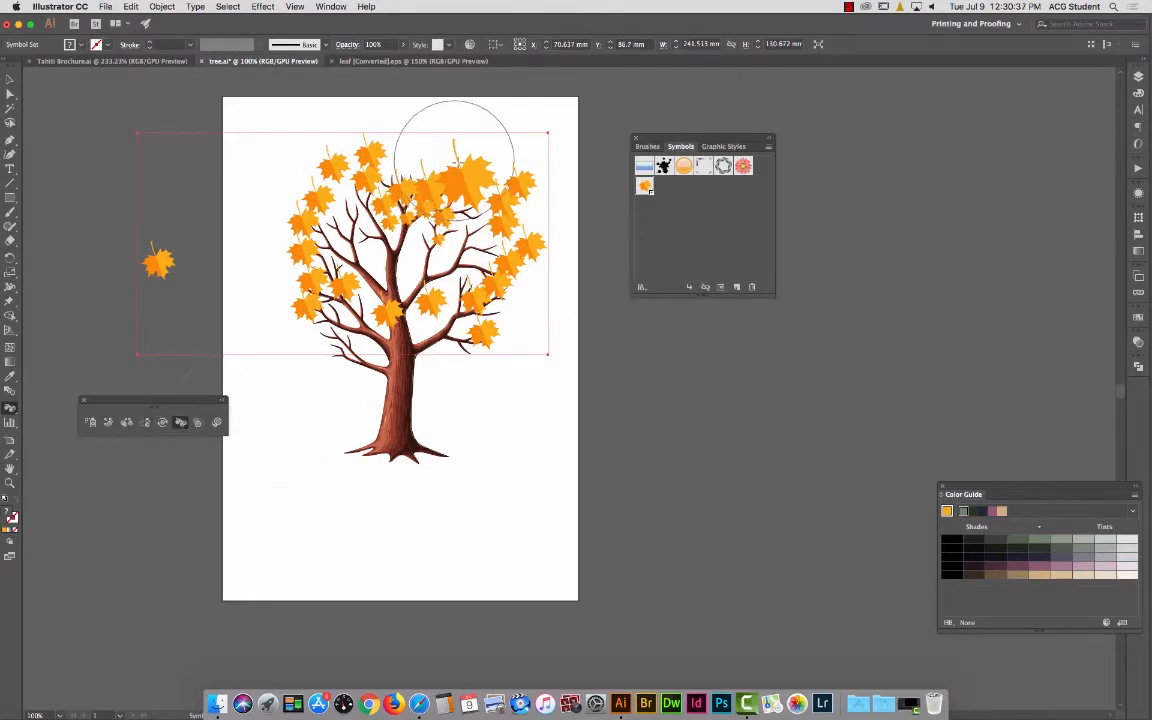
mouse_move(460, 298)
left_mouse_down()
mouse_move(460, 190)
mouse_move(395, 245)
left_mouse_up()
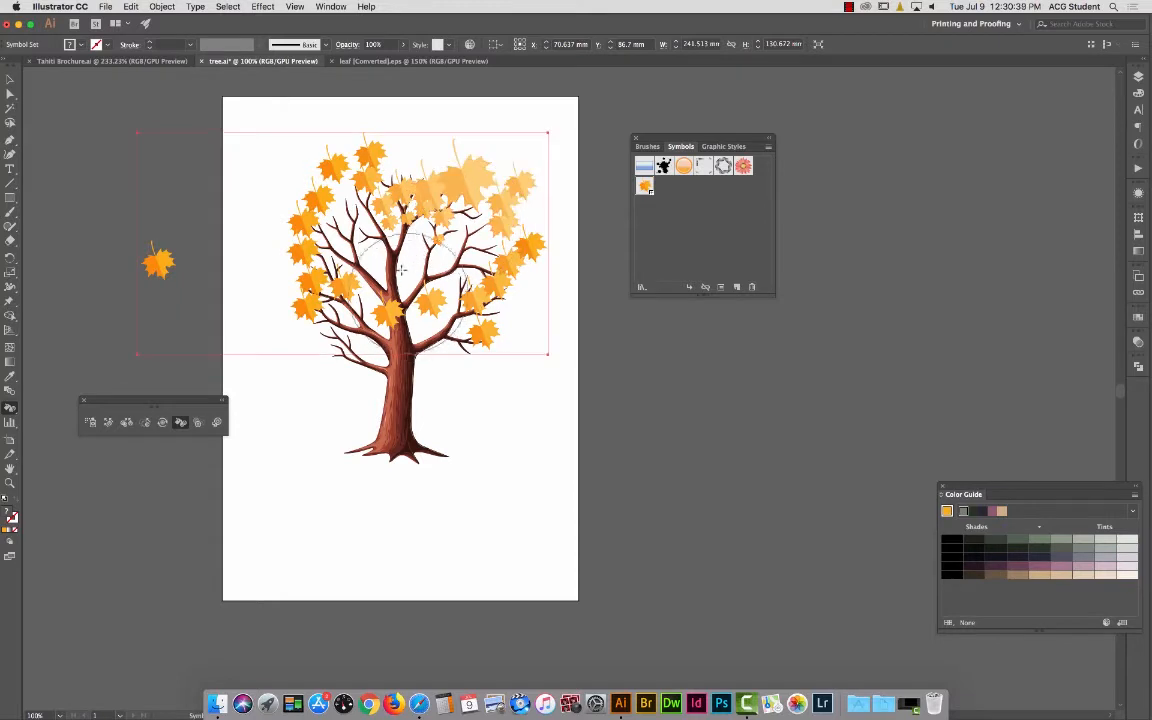
key("super+z")
key("v")
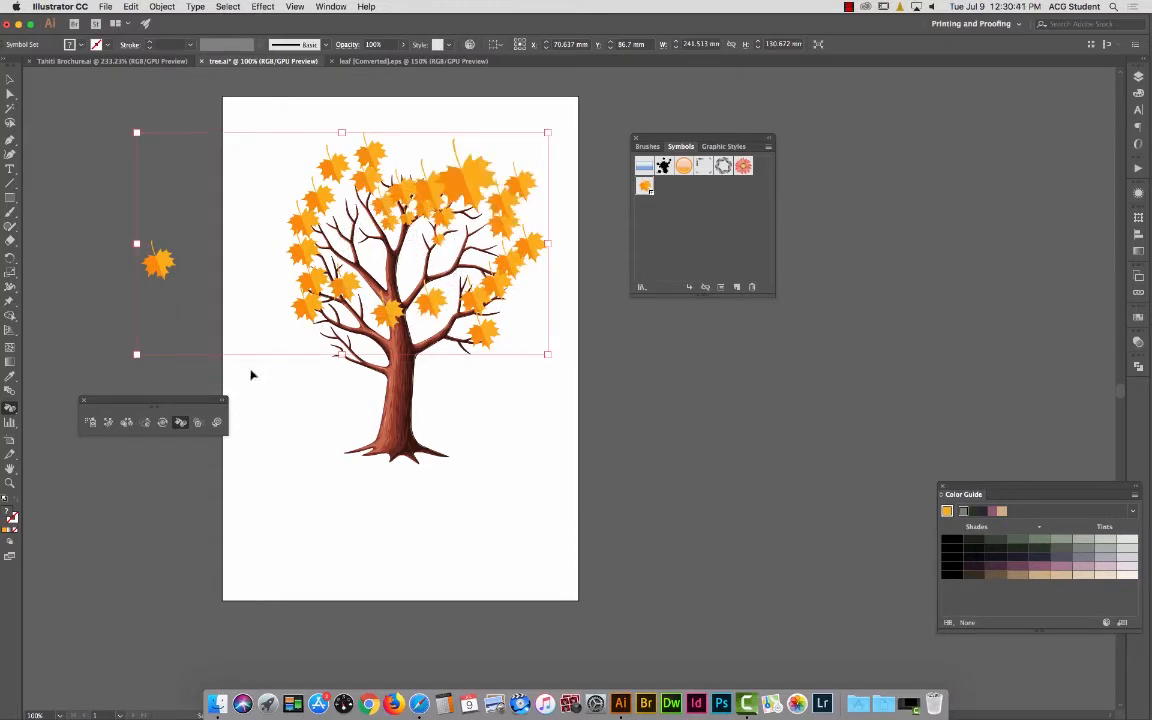
Rotate the leaves in the crown's upper right with the Symbol Spinner so they point in varied directions.
left_click(162, 422)
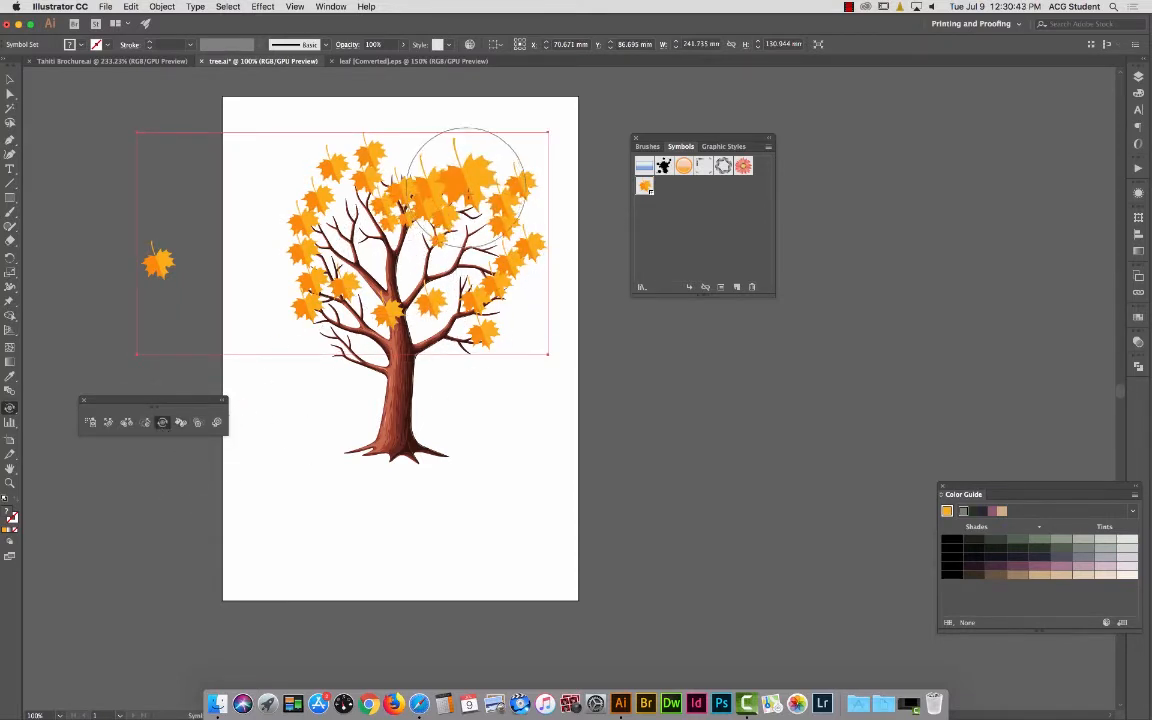
left_click_drag(458, 154, 460, 212)
key("super+z")
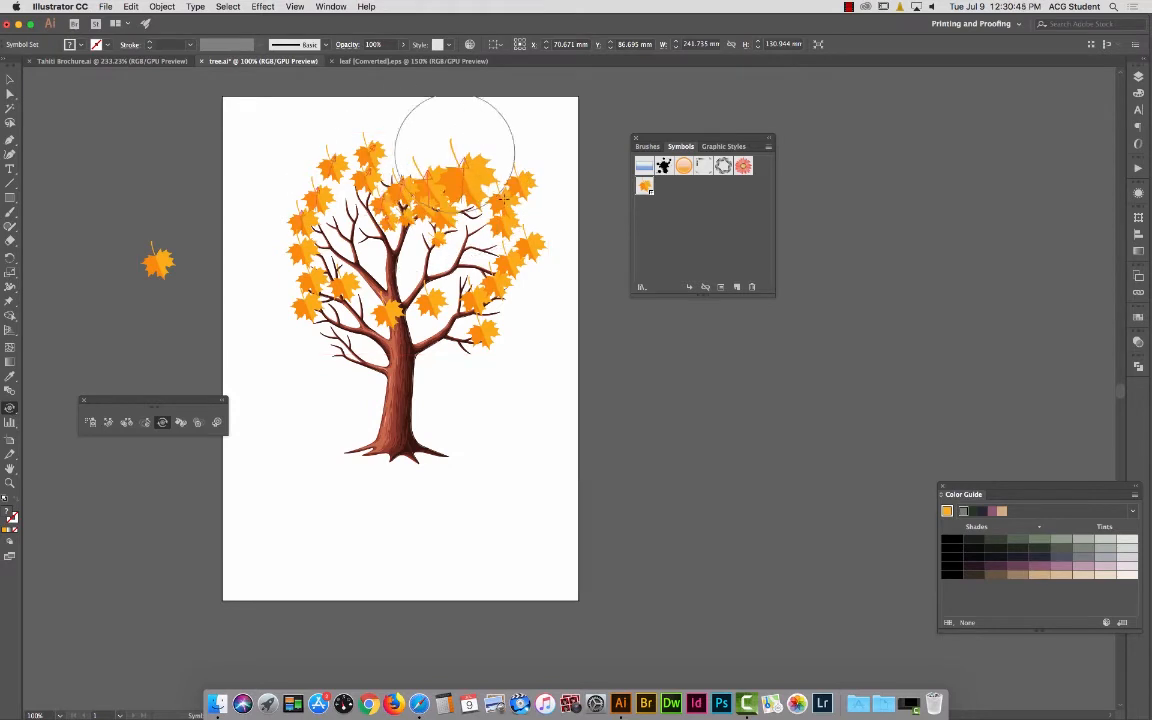
mouse_move(465, 365)
left_mouse_down()
mouse_move(510, 260)
mouse_move(483, 308)
mouse_move(505, 300)
mouse_move(493, 315)
mouse_move(500, 282)
mouse_move(524, 295)
mouse_move(490, 270)
left_mouse_up()
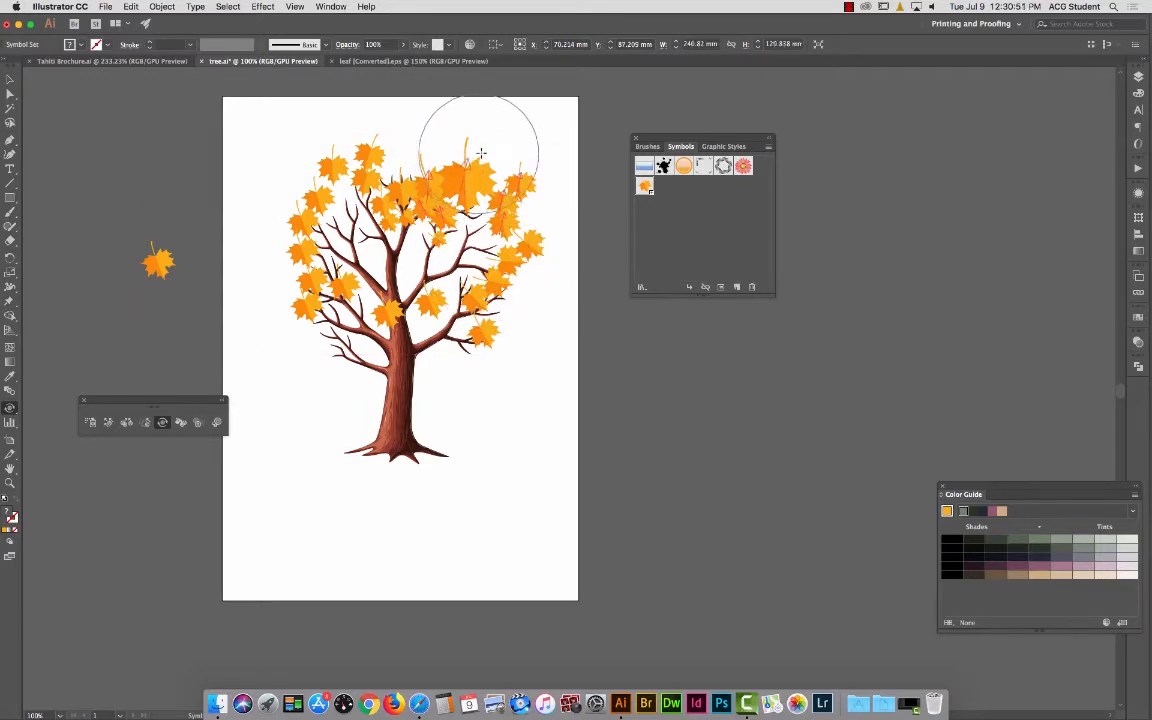
Spin the leaves near the crown's upper centre, and stain leaves across the crown with an orange-red fill of 89% magenta.
mouse_move(430, 250)
left_mouse_down()
mouse_move(437, 141)
mouse_move(427, 130)
mouse_move(438, 255)
mouse_move(499, 149)
mouse_move(527, 219)
mouse_move(458, 116)
mouse_move(476, 131)
mouse_move(476, 152)
mouse_move(416, 186)
mouse_move(367, 188)
mouse_move(386, 141)
mouse_move(373, 129)
mouse_move(380, 185)
mouse_move(385, 170)
left_mouse_up()
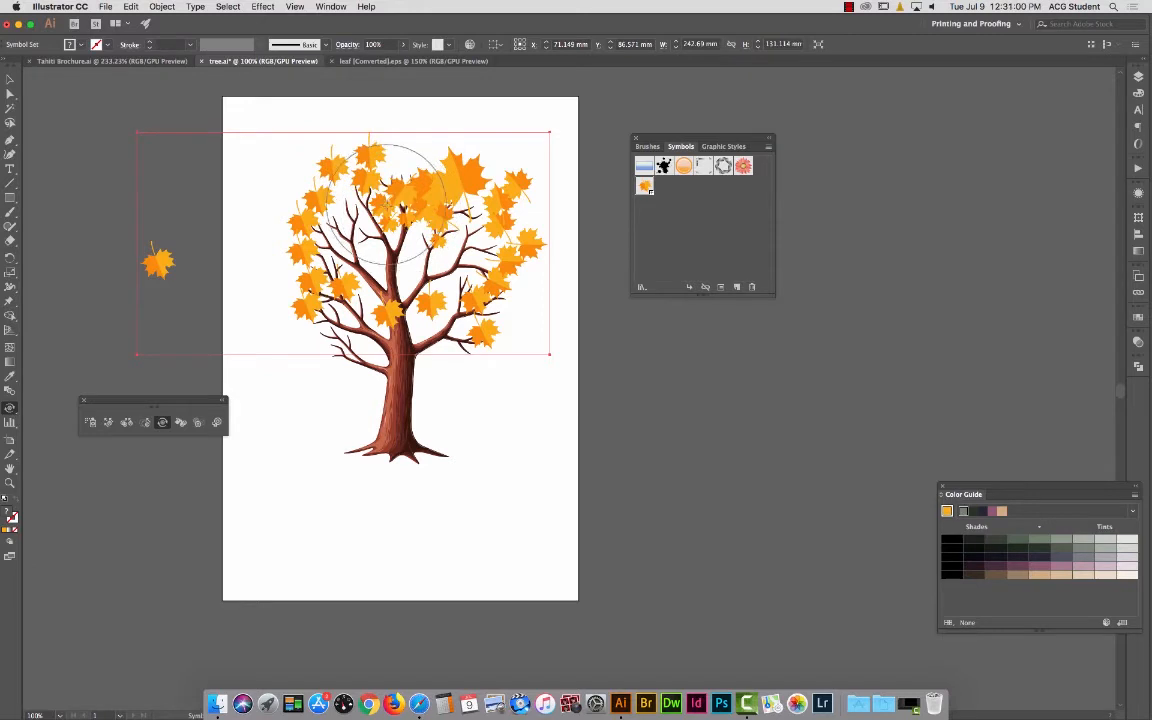
left_click(181, 423)
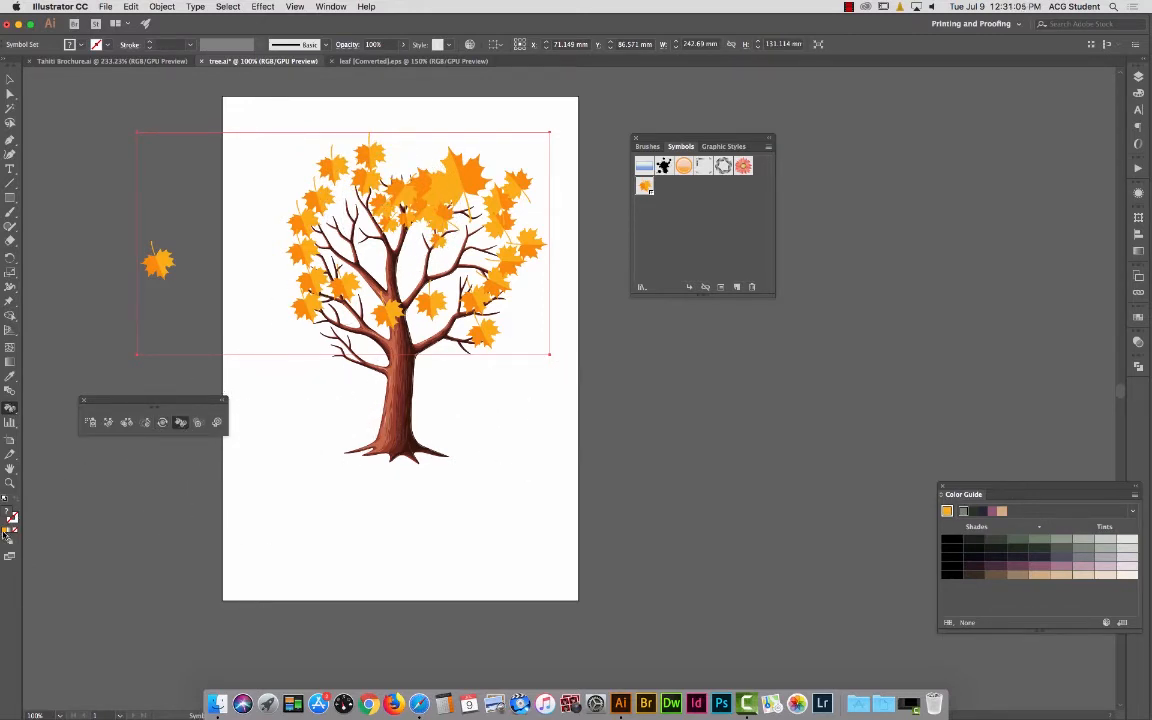
left_click(5, 533)
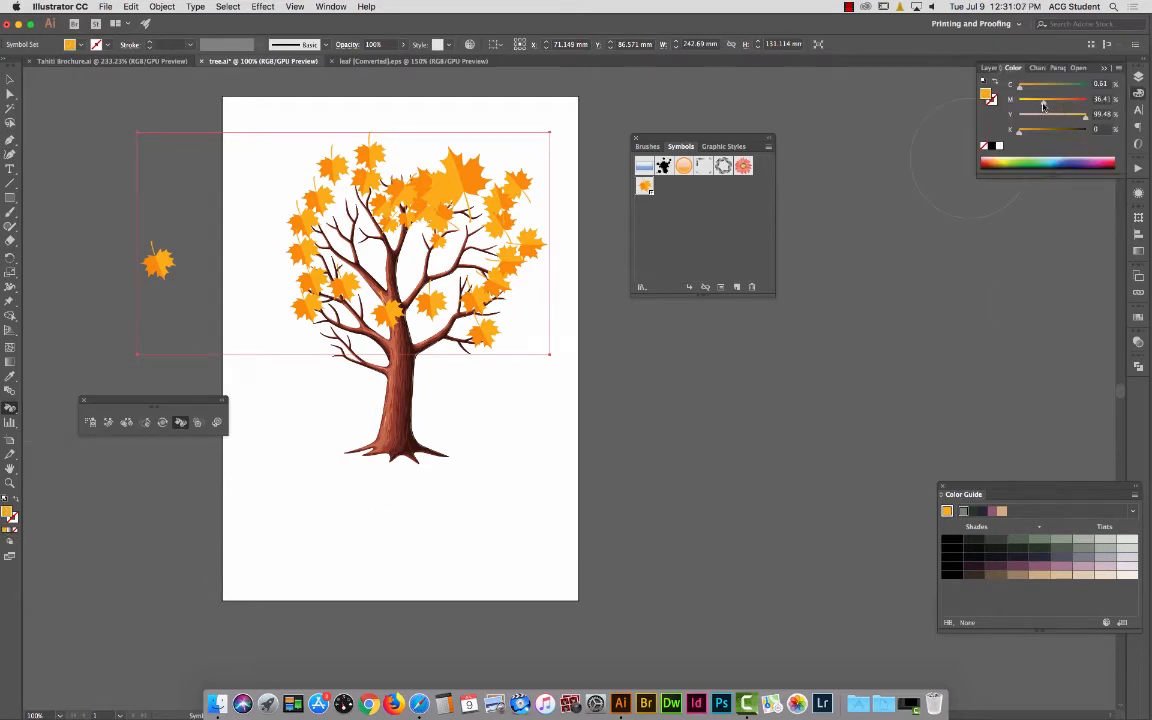
left_click_drag(1044, 104, 1080, 104)
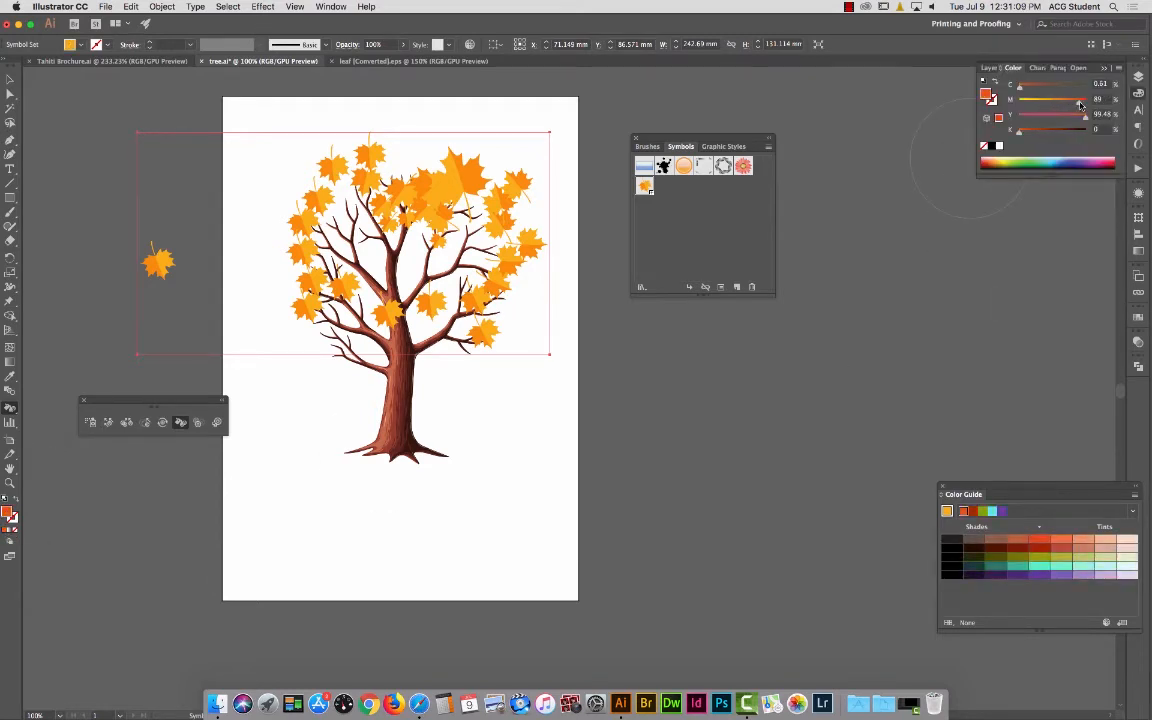
left_click(1040, 565)
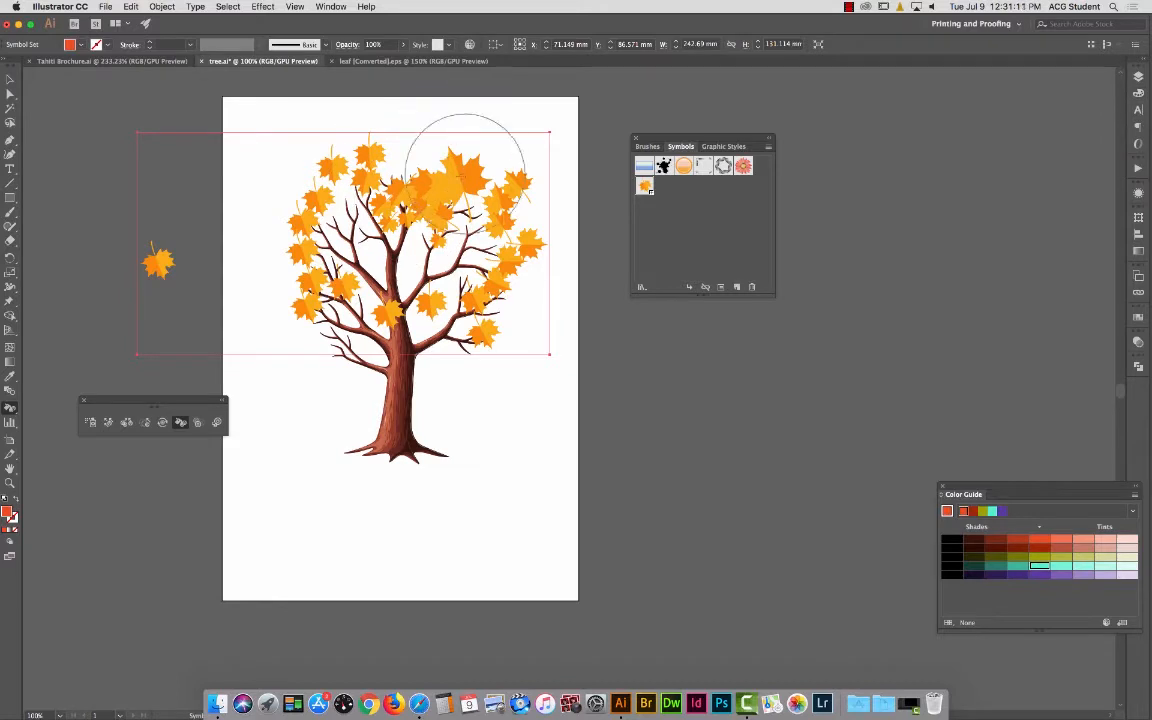
mouse_move(465, 160)
left_mouse_down()
mouse_move(455, 170)
mouse_move(514, 278)
mouse_move(334, 154)
left_mouse_up()
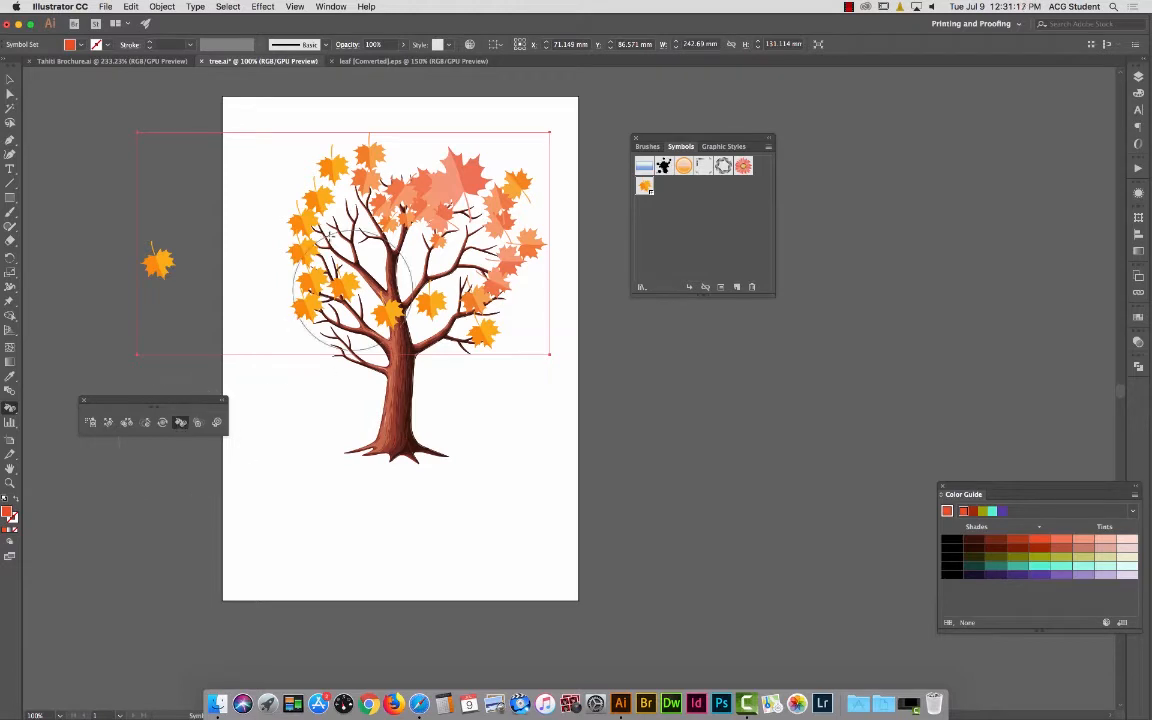
mouse_move(297, 212)
left_mouse_down()
mouse_move(320, 280)
mouse_move(318, 266)
mouse_move(477, 319)
left_mouse_up()
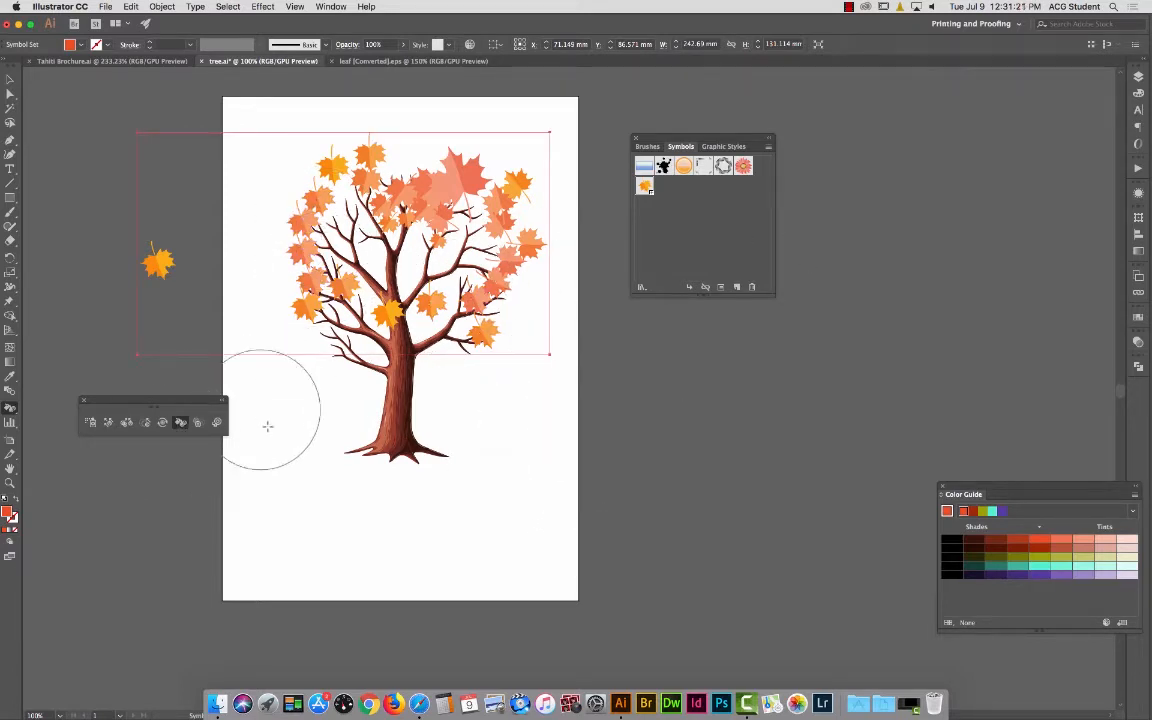
Fade leaves down the right side and across the lower left of the crown with the Symbol Screener, and deselect the symbol set.
left_click(197, 424)
mouse_move(452, 154)
left_mouse_down()
mouse_move(488, 244)
mouse_move(485, 345)
left_mouse_up()
mouse_move(285, 250)
left_mouse_down()
mouse_move(295, 270)
mouse_move(413, 309)
left_mouse_up()
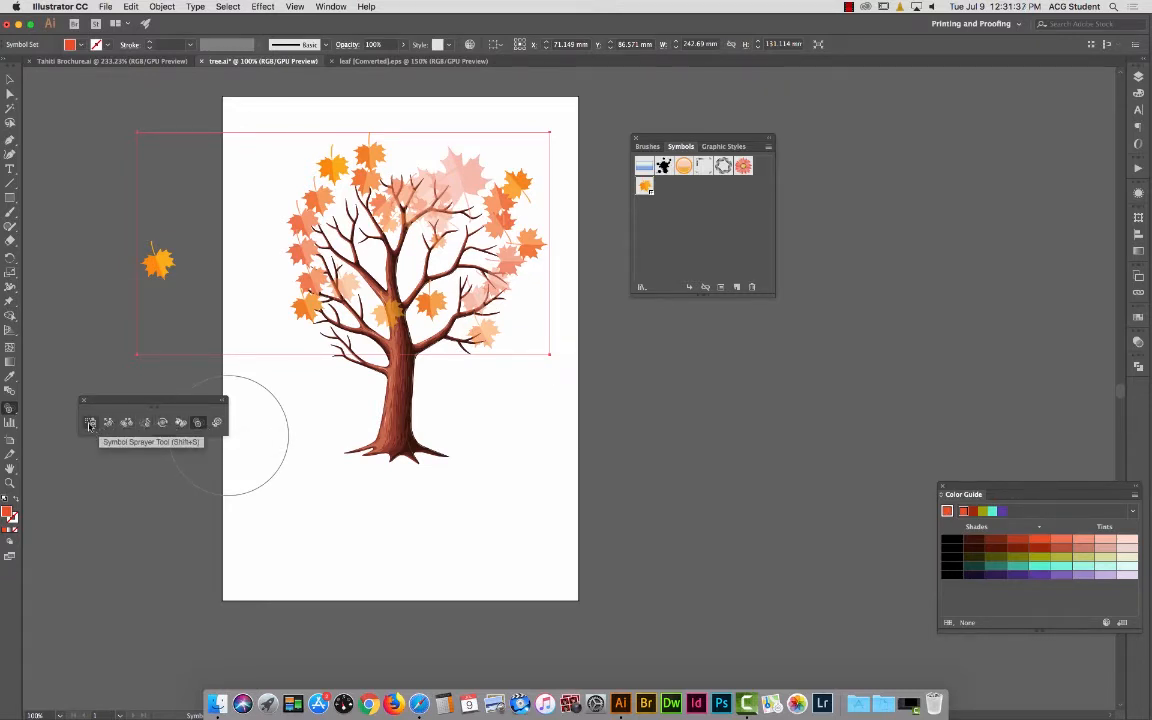
left_click(9, 79)
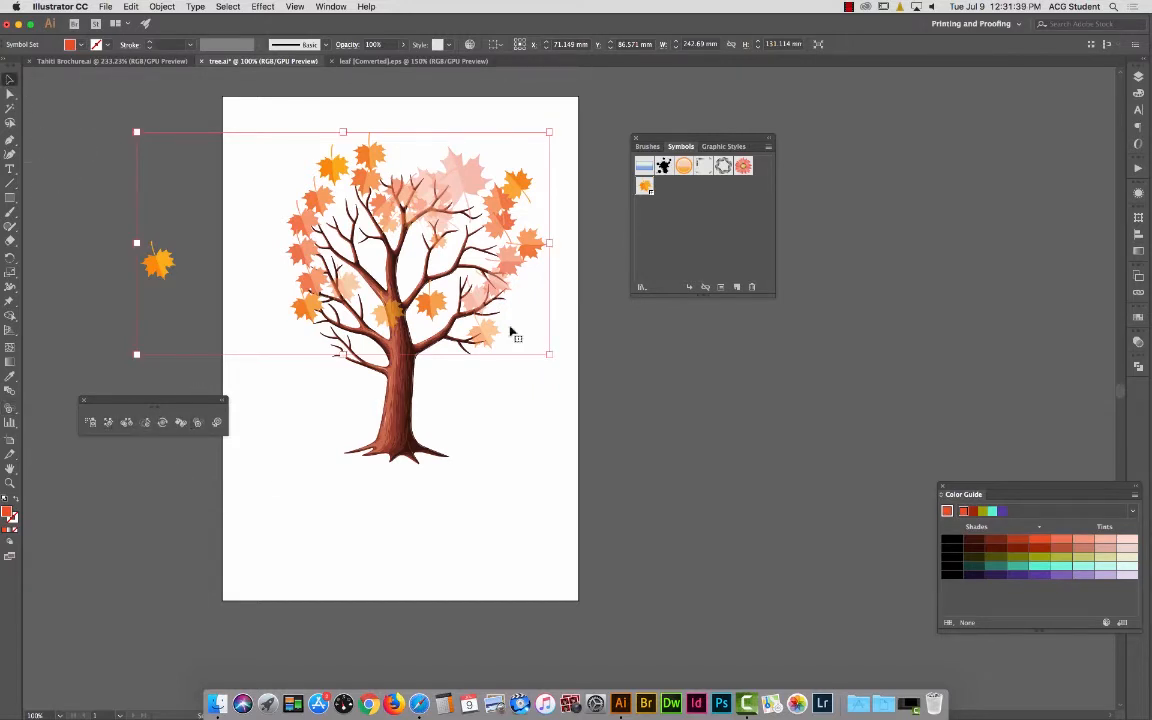
left_click(704, 422)
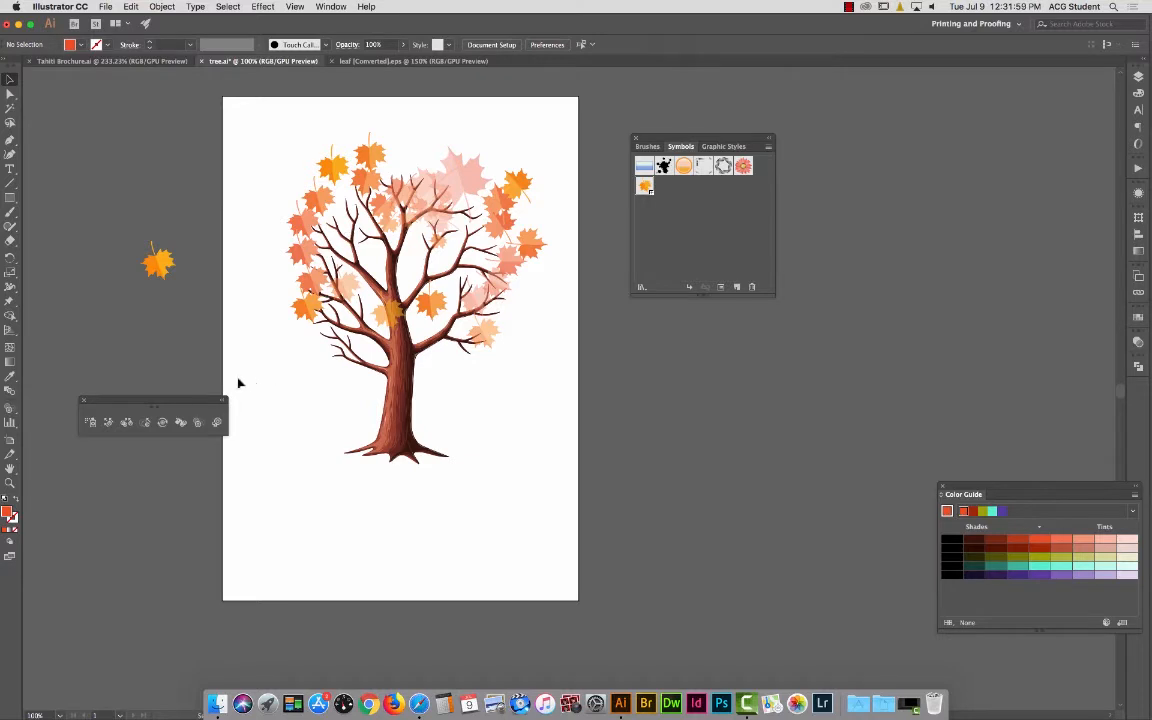
left_click(155, 260)
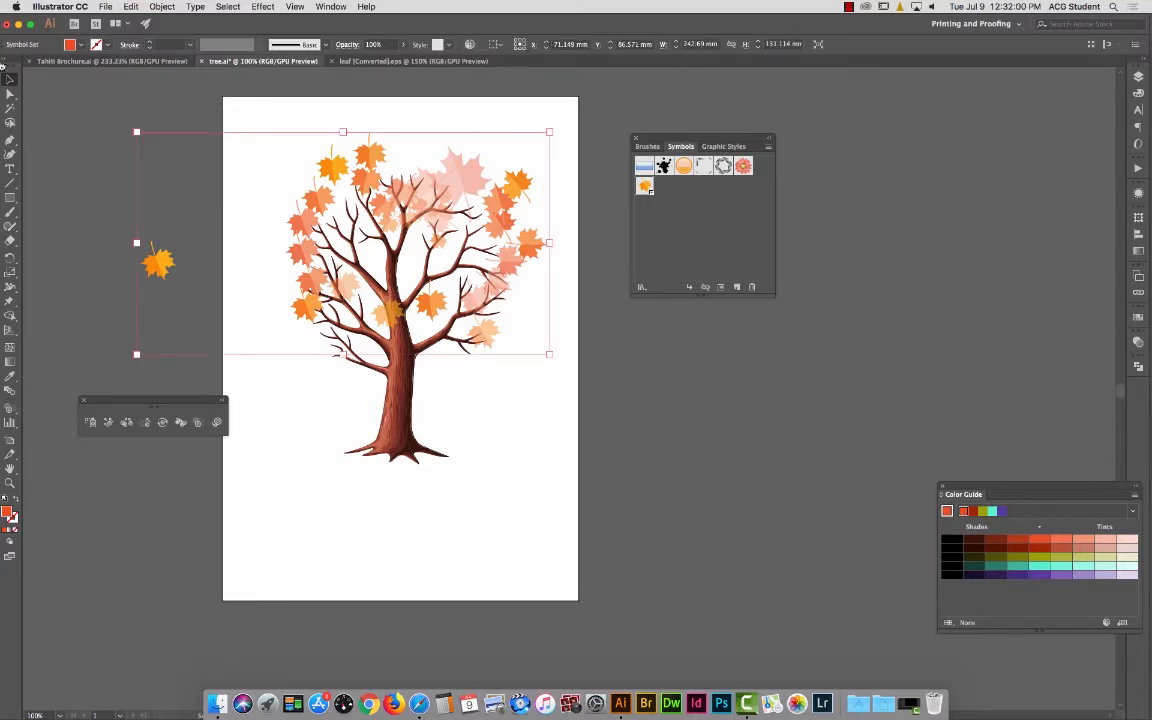
left_click(70, 127)
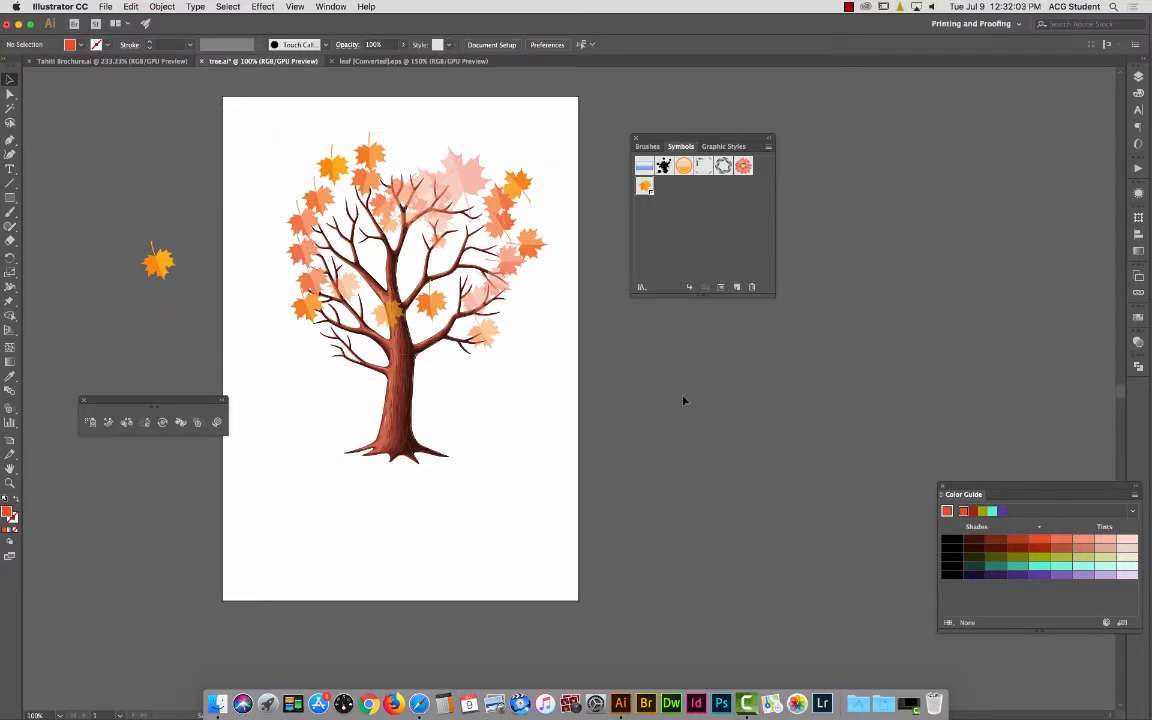
Switch to the leaf artwork document and clear the selection of its orange maple leaf.
left_click(390, 61)
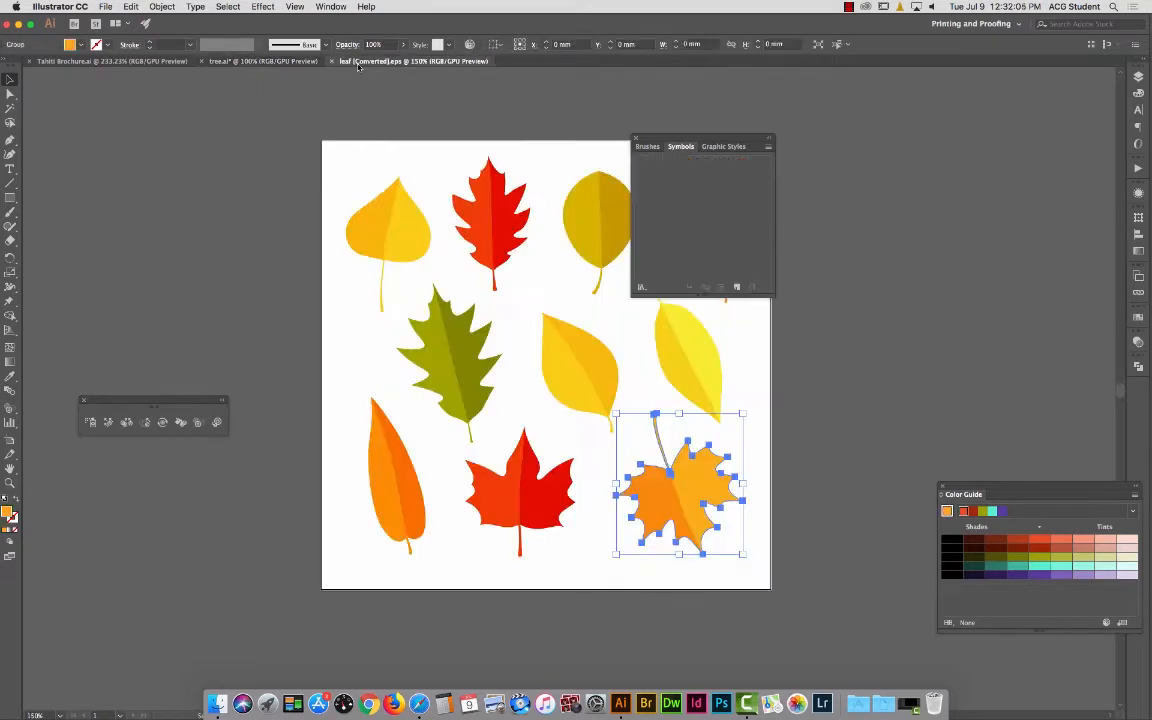
left_click(255, 156)
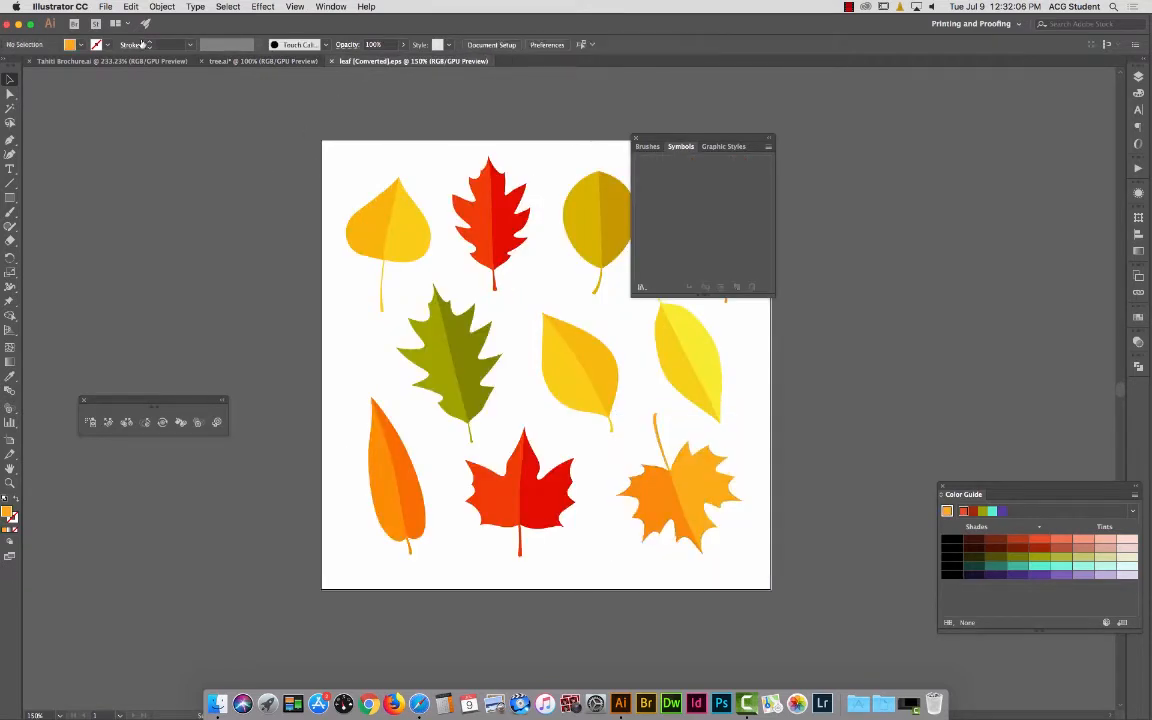
left_click(104, 5)
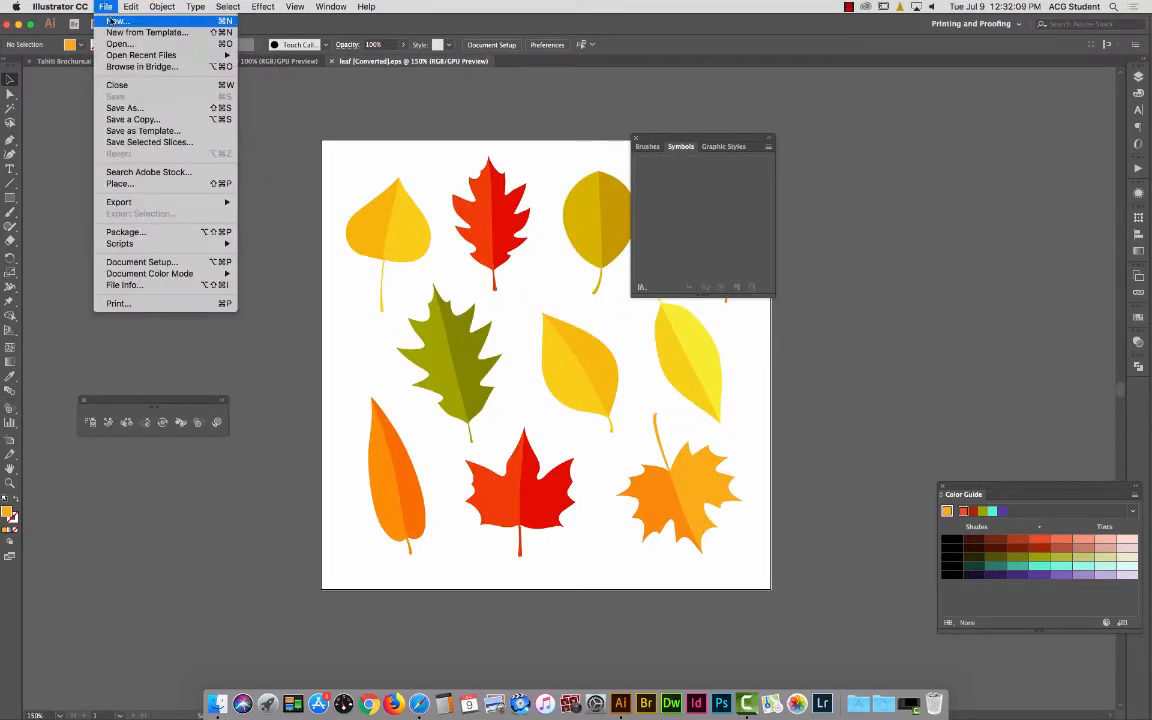
left_click(109, 9)
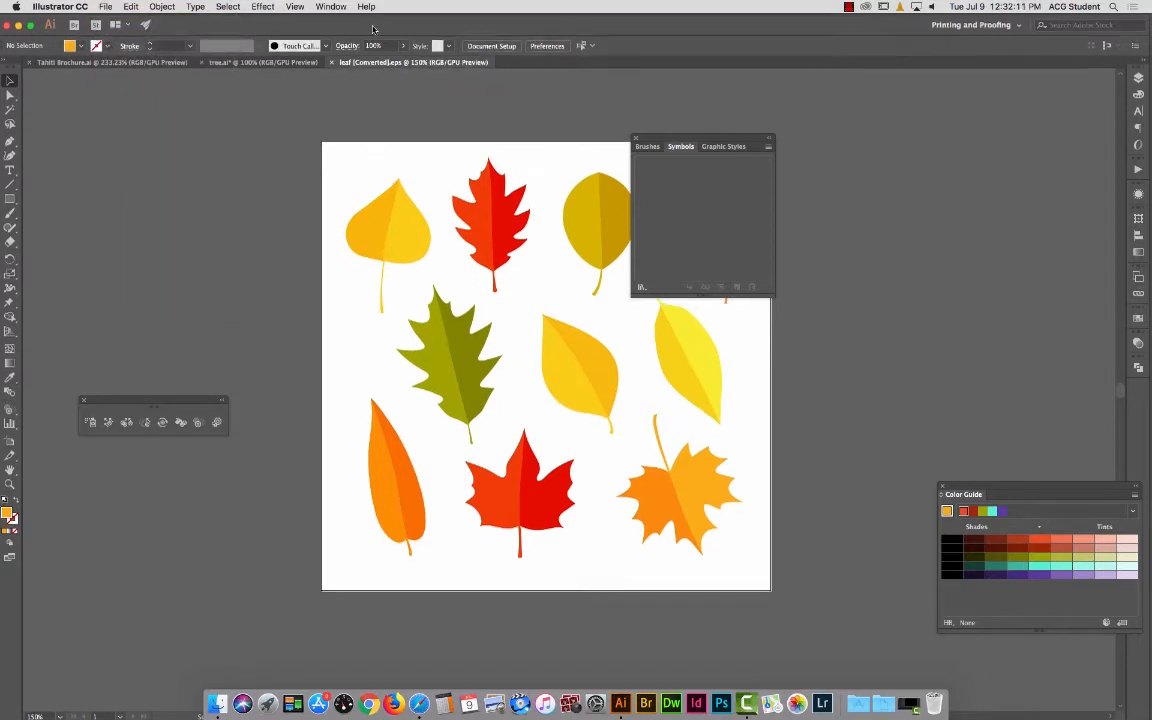
Open brewfest signs 2.ai from the desktop's brewfest signs 2_Folder and move the Symbols panel clear of the artwork.
left_click_drag(372, 24, 372, 96)
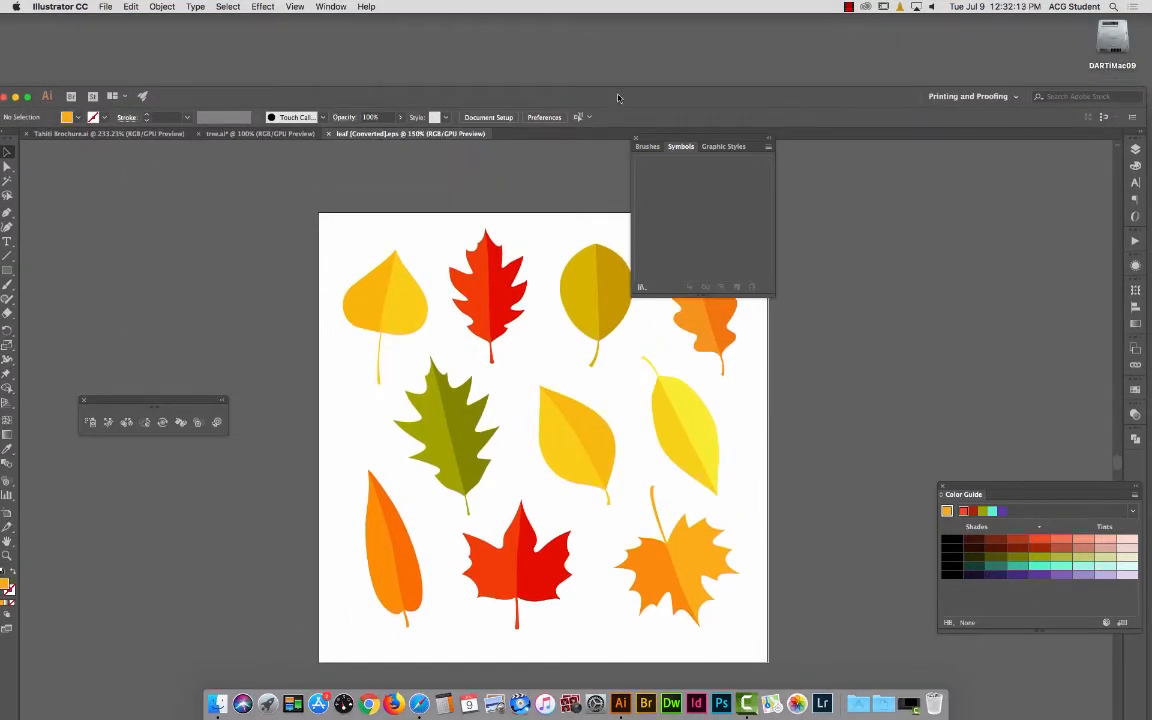
left_click_drag(618, 97, 618, 422)
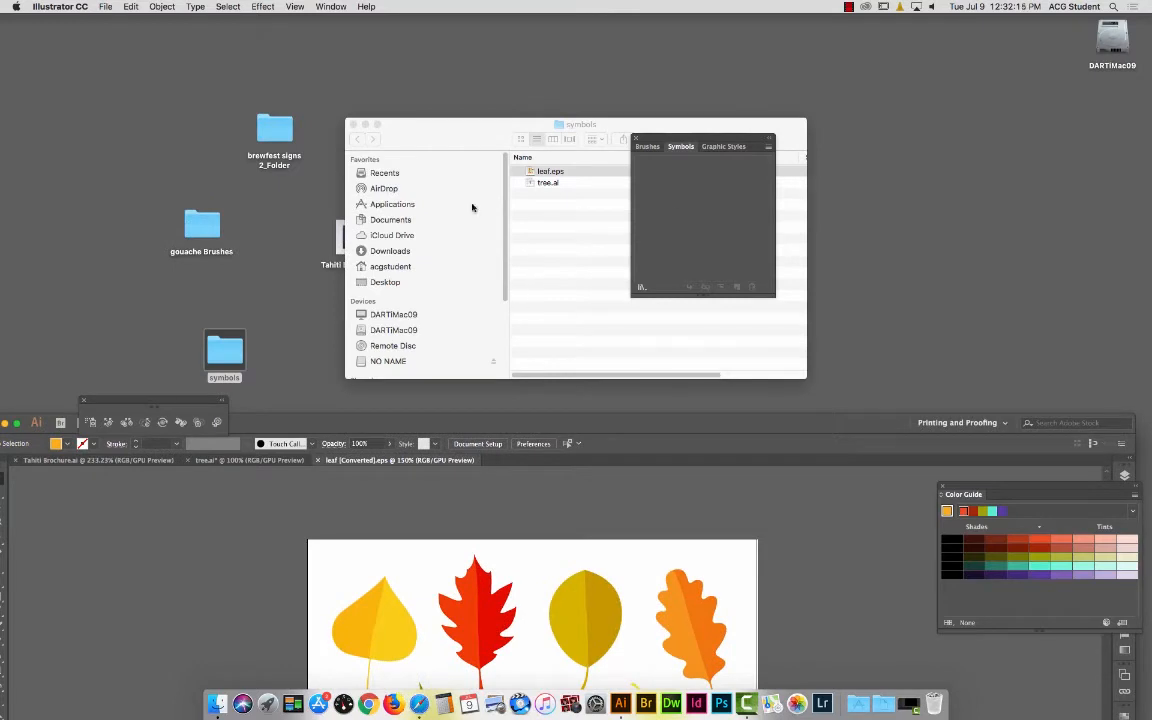
left_click(405, 145)
left_click(350, 125)
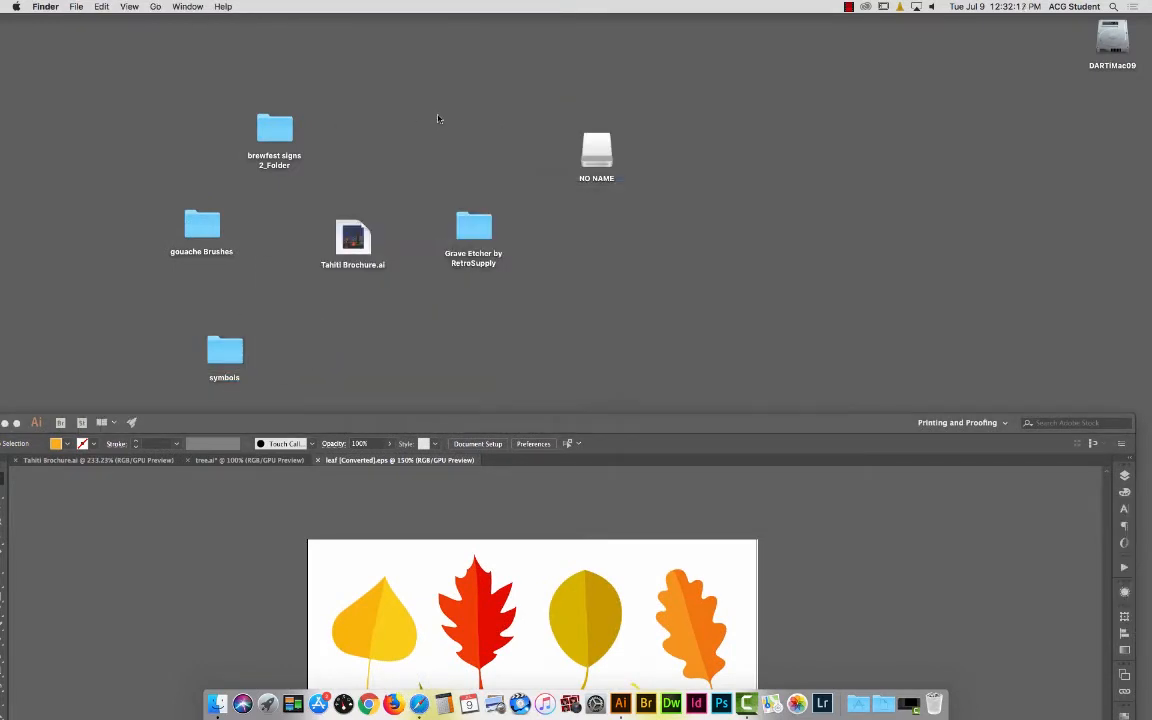
double_click(274, 128)
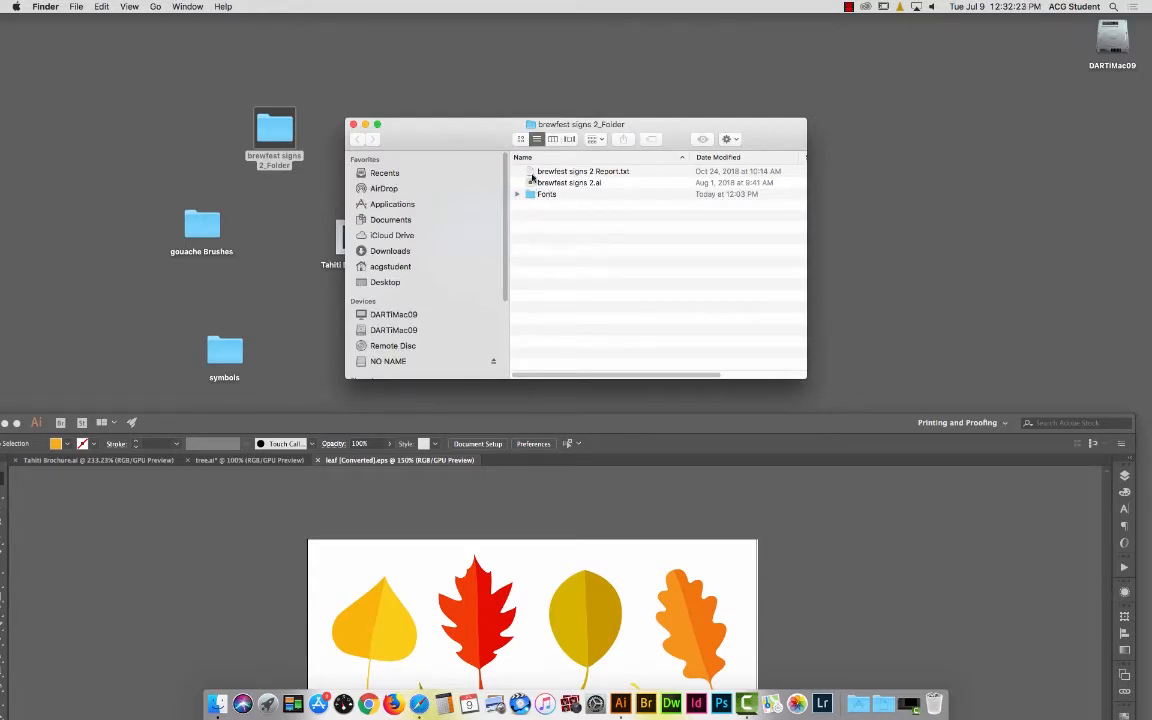
double_click(531, 183)
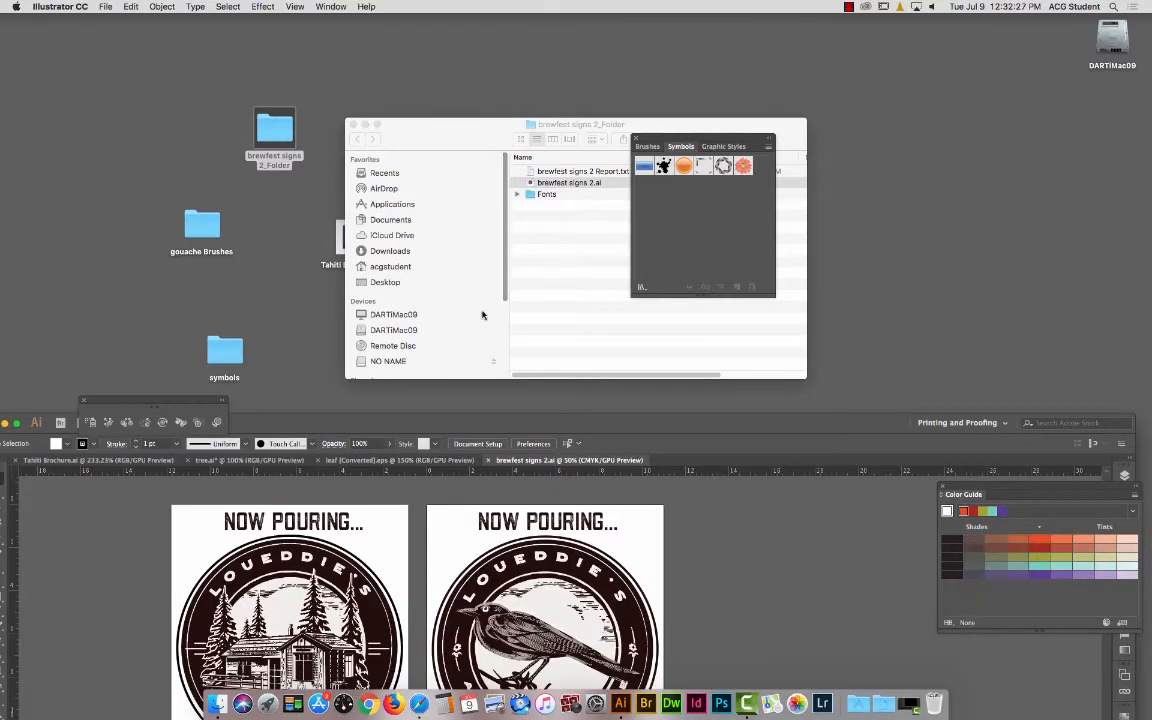
left_click_drag(501, 427, 554, 104)
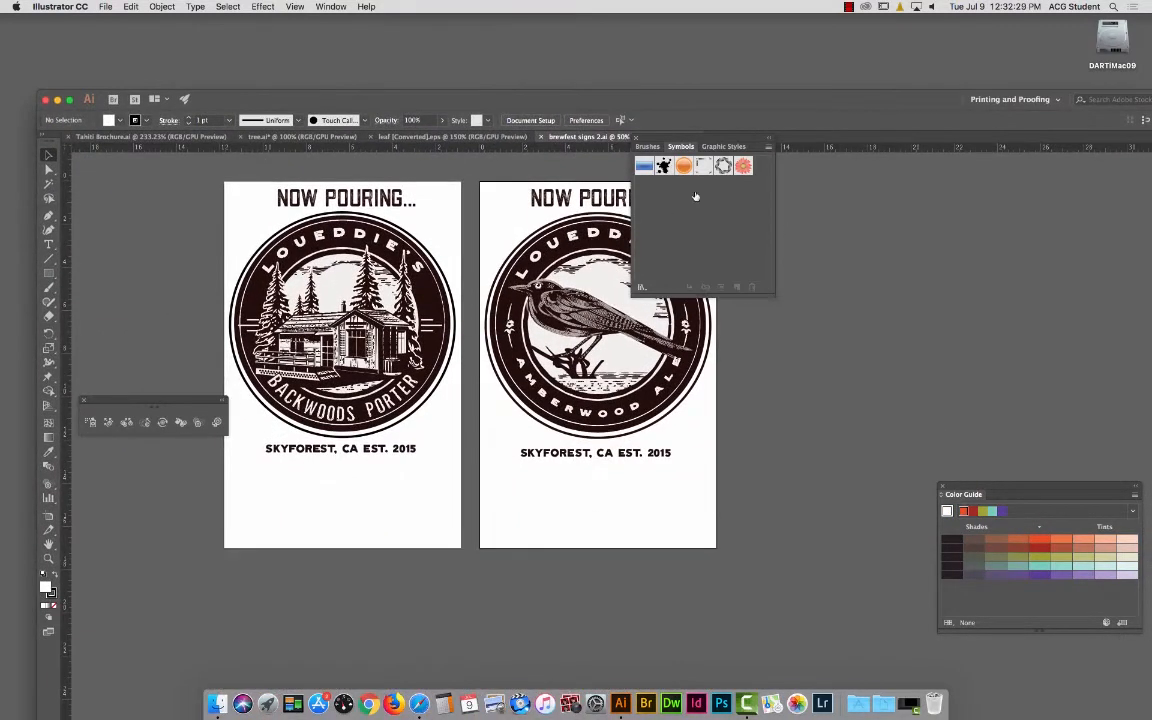
mouse_move(745, 141)
left_mouse_down()
mouse_move(1018, 222)
mouse_move(1018, 235)
left_mouse_up()
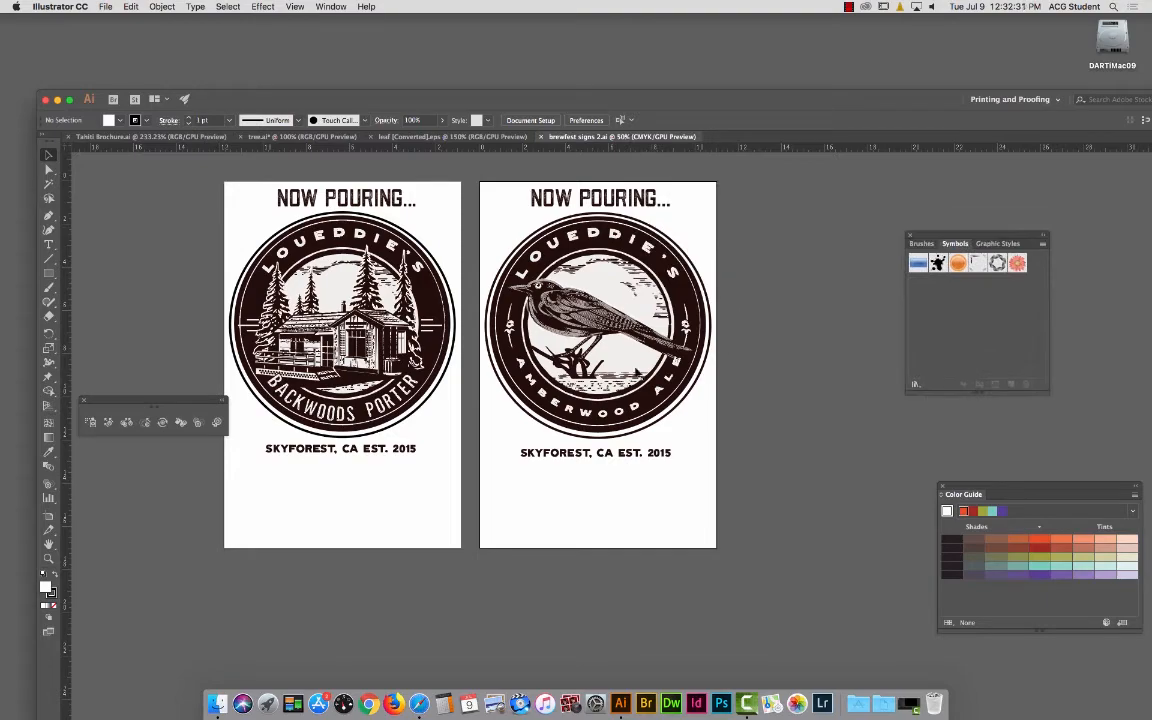
Examine the bird and cabin label artwork up close, and close the brewfest signs document.
left_click(53, 558)
left_click_drag(567, 335, 703, 437)
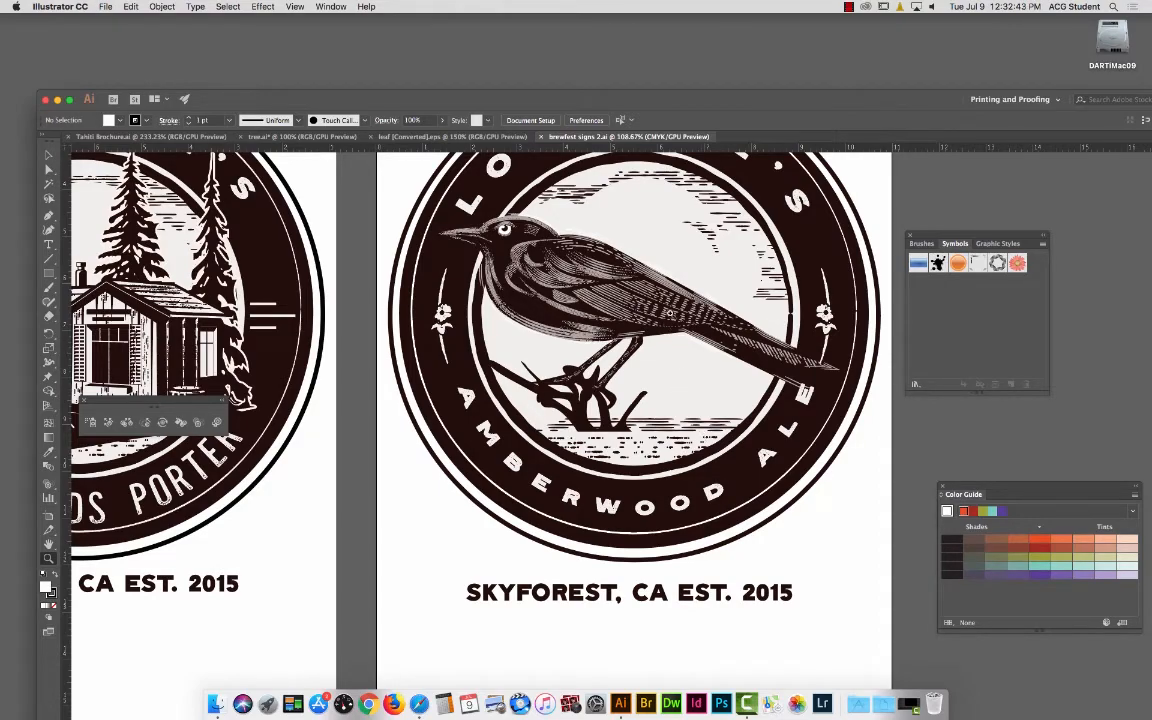
left_click_drag(668, 297, 883, 351)
left_click_drag(638, 450, 768, 434)
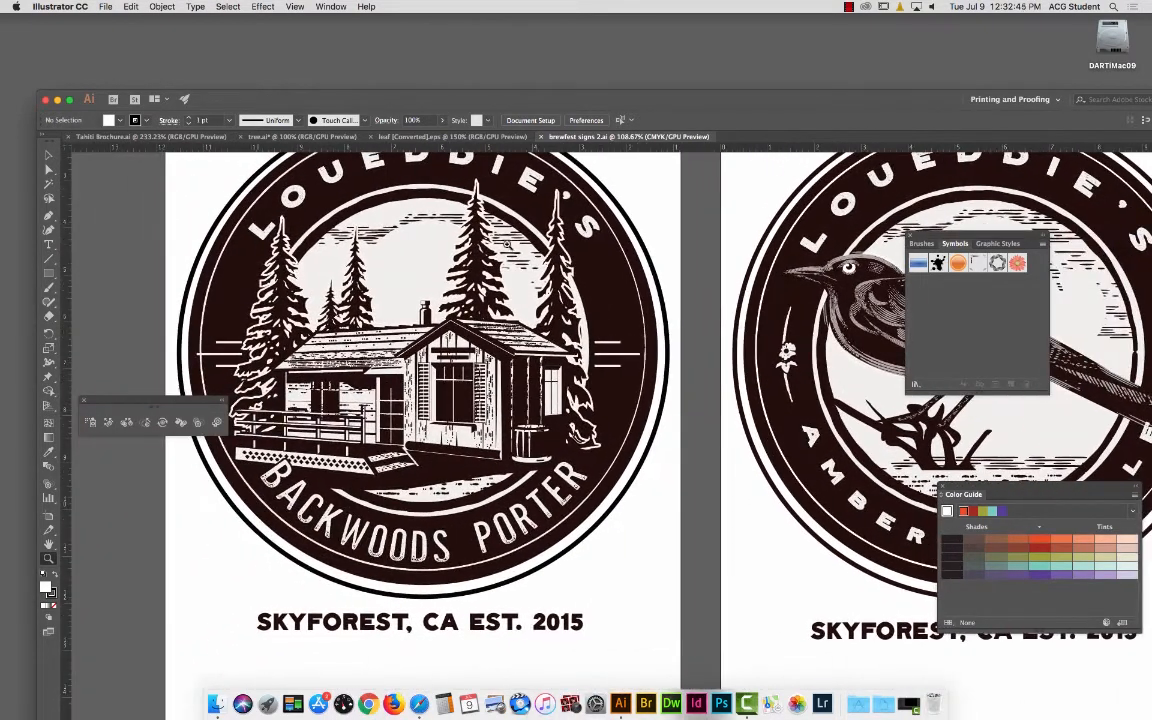
left_click(48, 156)
left_click(542, 137)
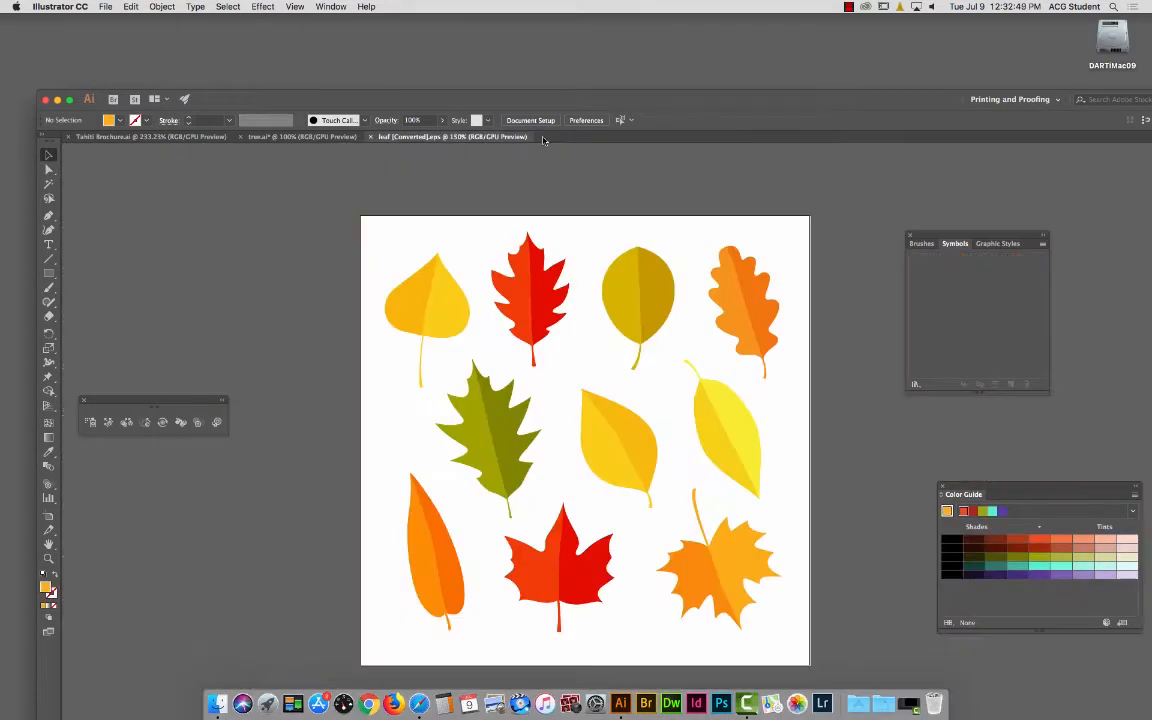
Create a new document from the recent Letter preset, 792 x 612 pt.
left_click(105, 7)
left_click(112, 21)
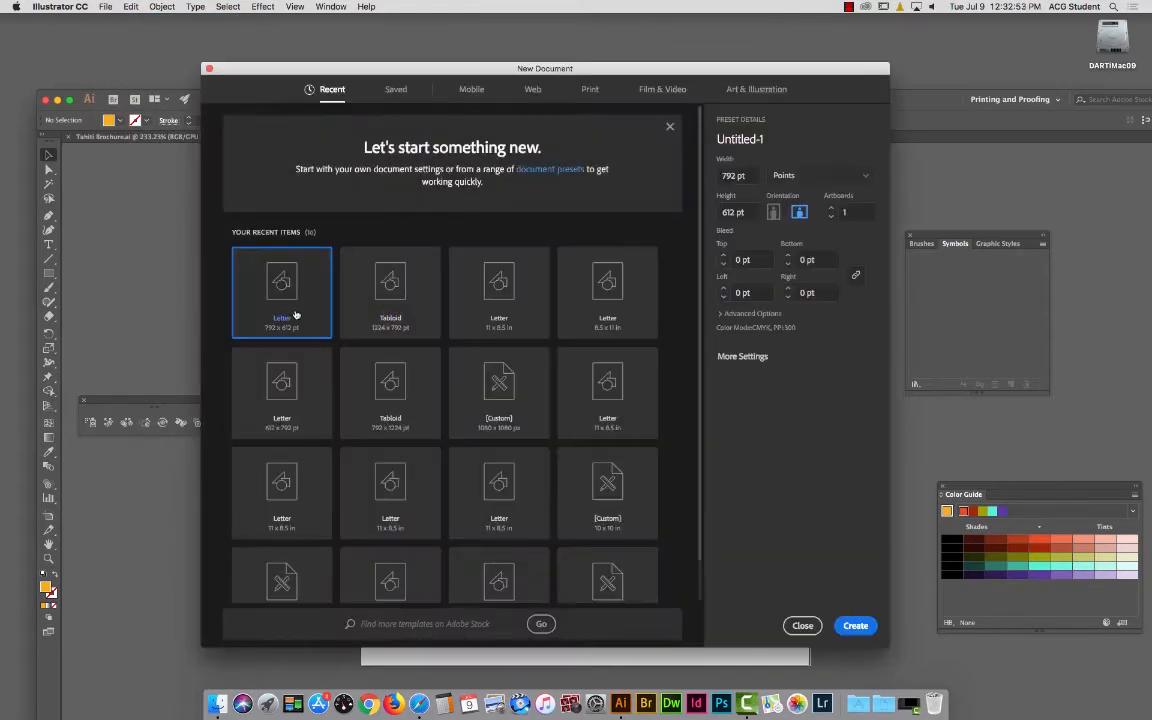
double_click(288, 305)
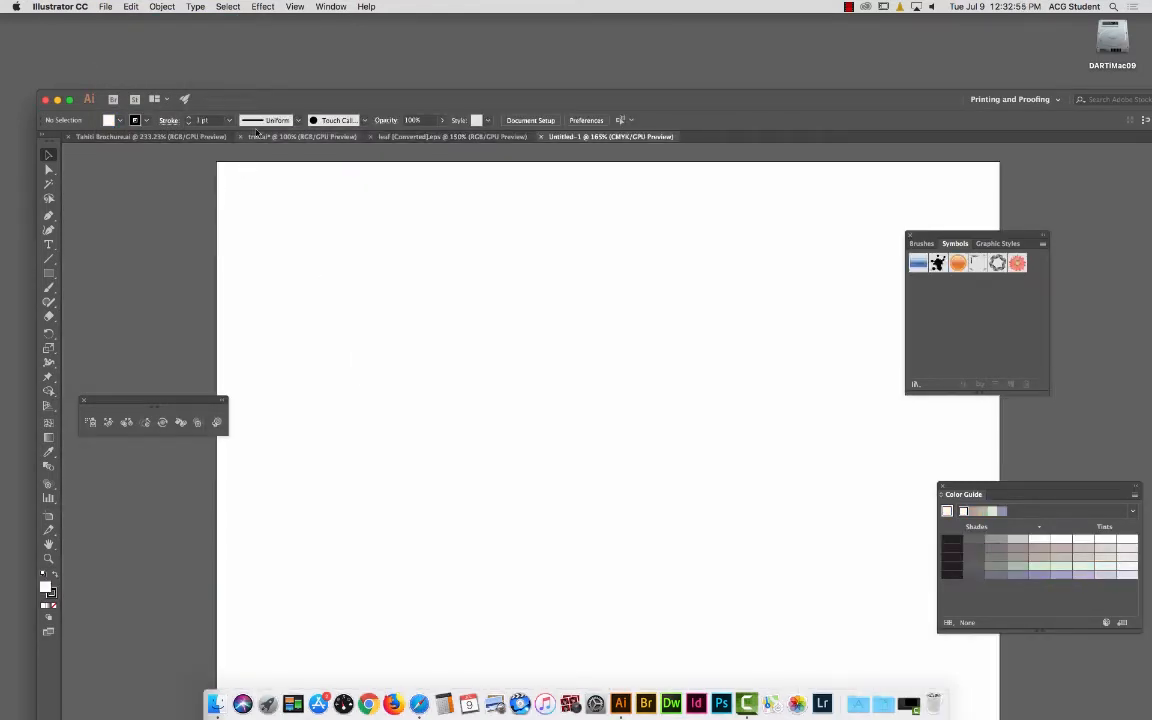
Open Grave-Etcher-Animal-Skull-CS6.ai from the CS6 example files in the Grave Etcher by RetroSupply folder, and bring its artwork into full view.
left_click_drag(313, 86, 331, 474)
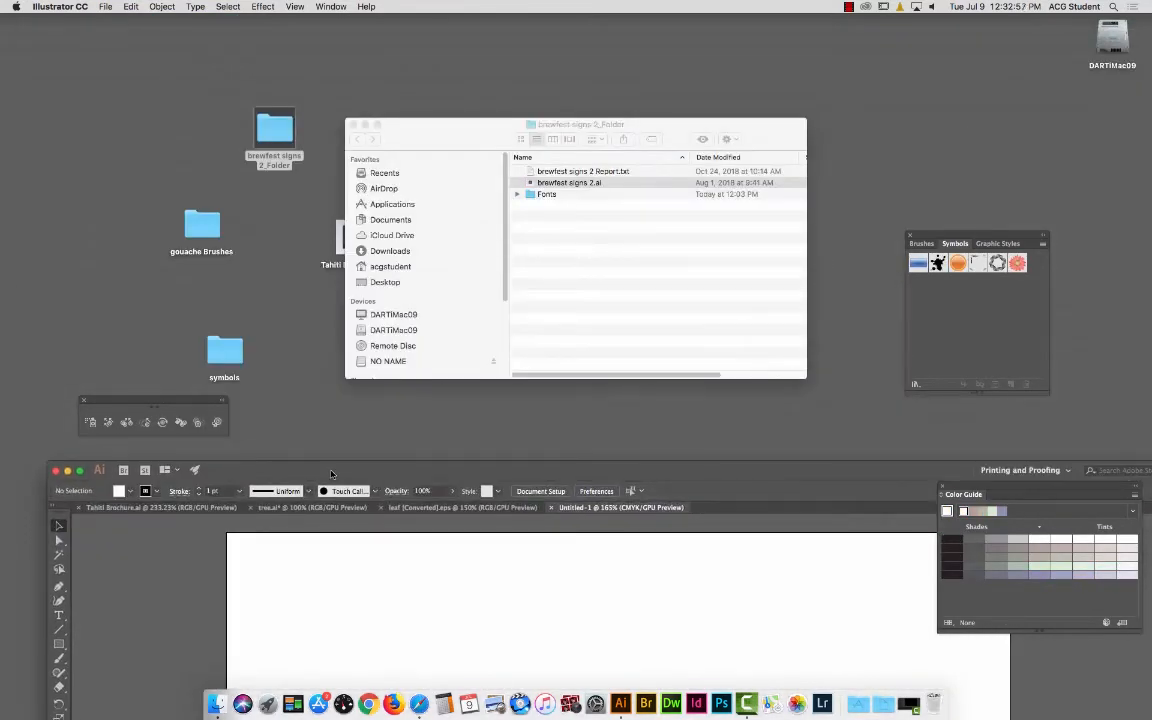
left_click_drag(460, 124, 793, 209)
left_click(475, 229)
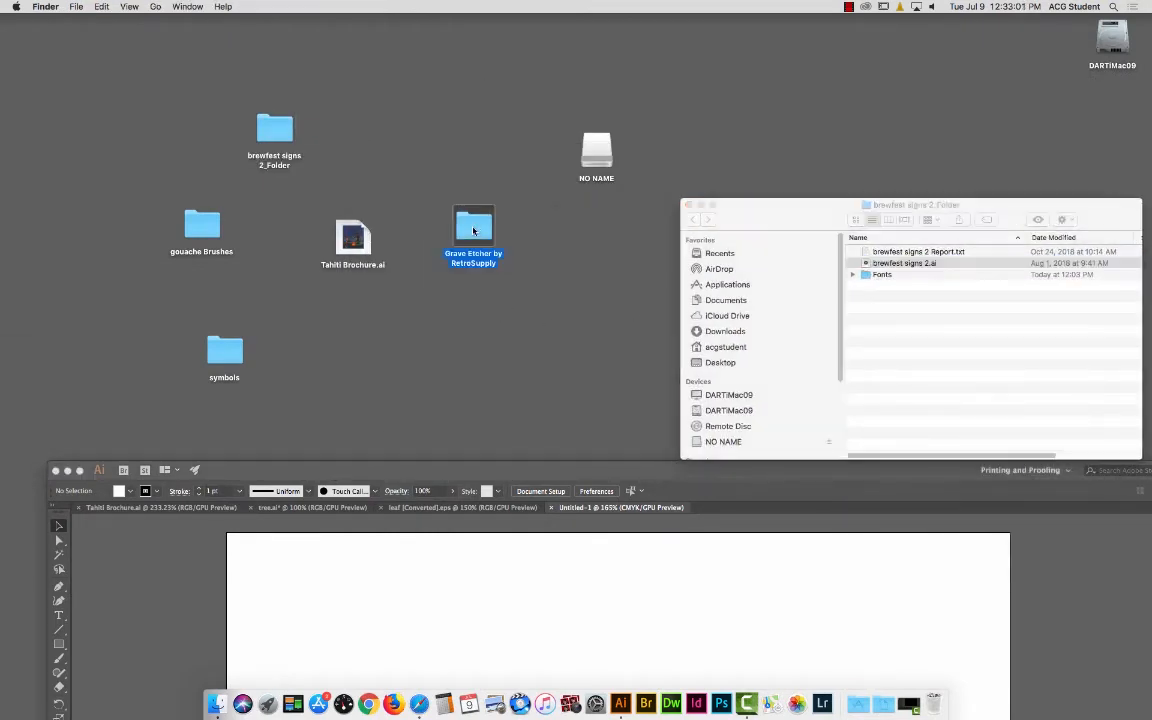
double_click(475, 229)
left_click_drag(118, 206, 305, 212)
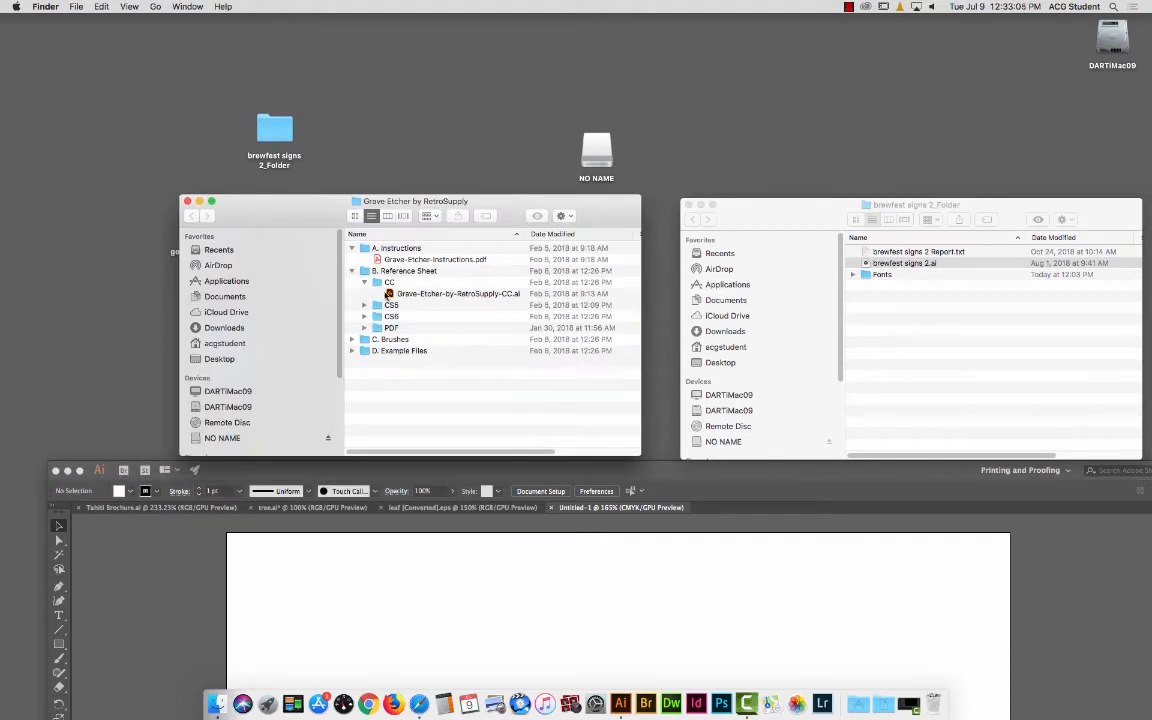
left_click(350, 352)
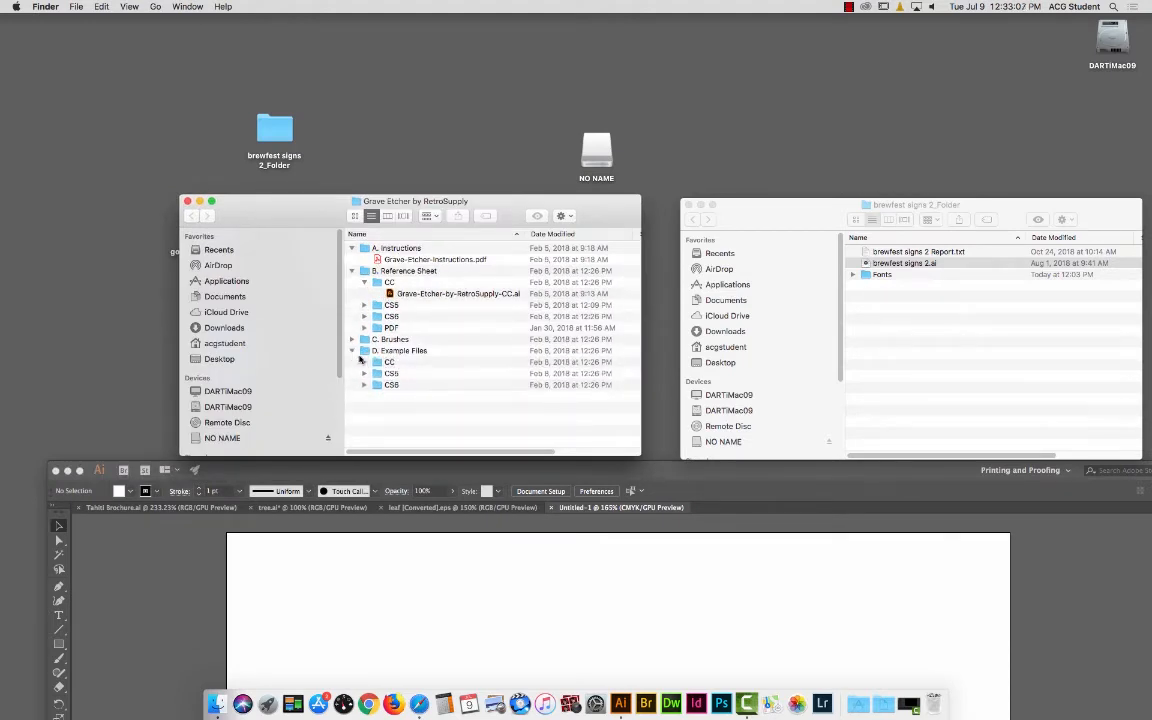
double_click(376, 385)
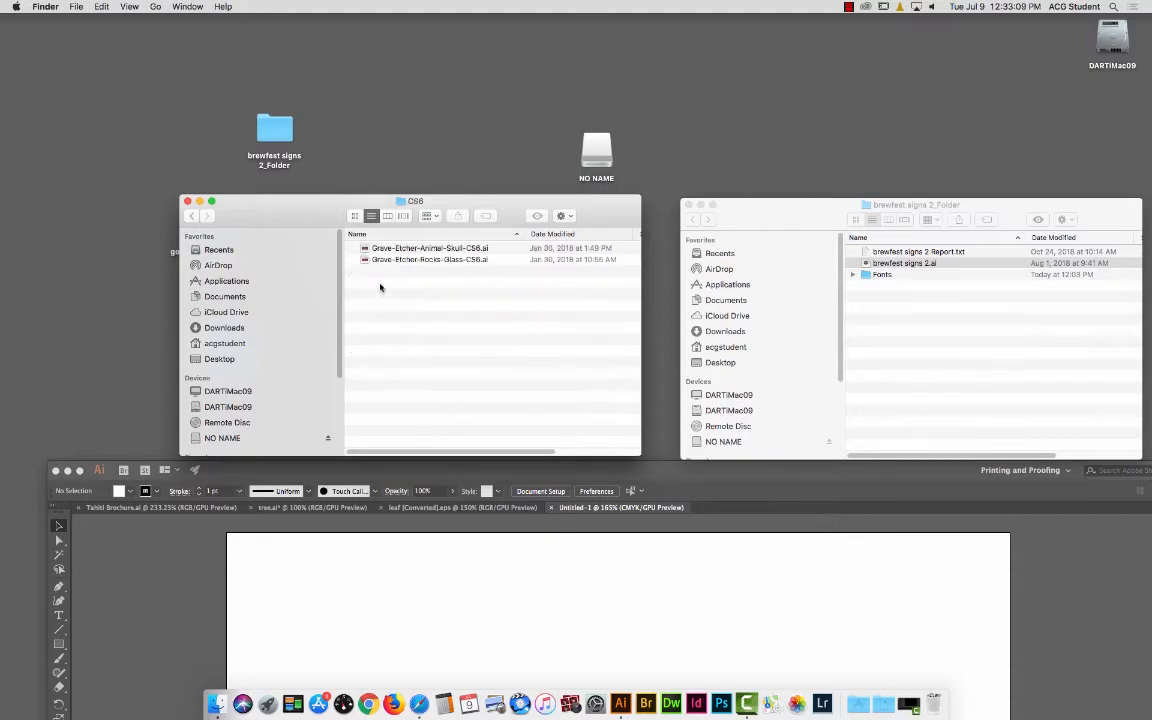
double_click(375, 249)
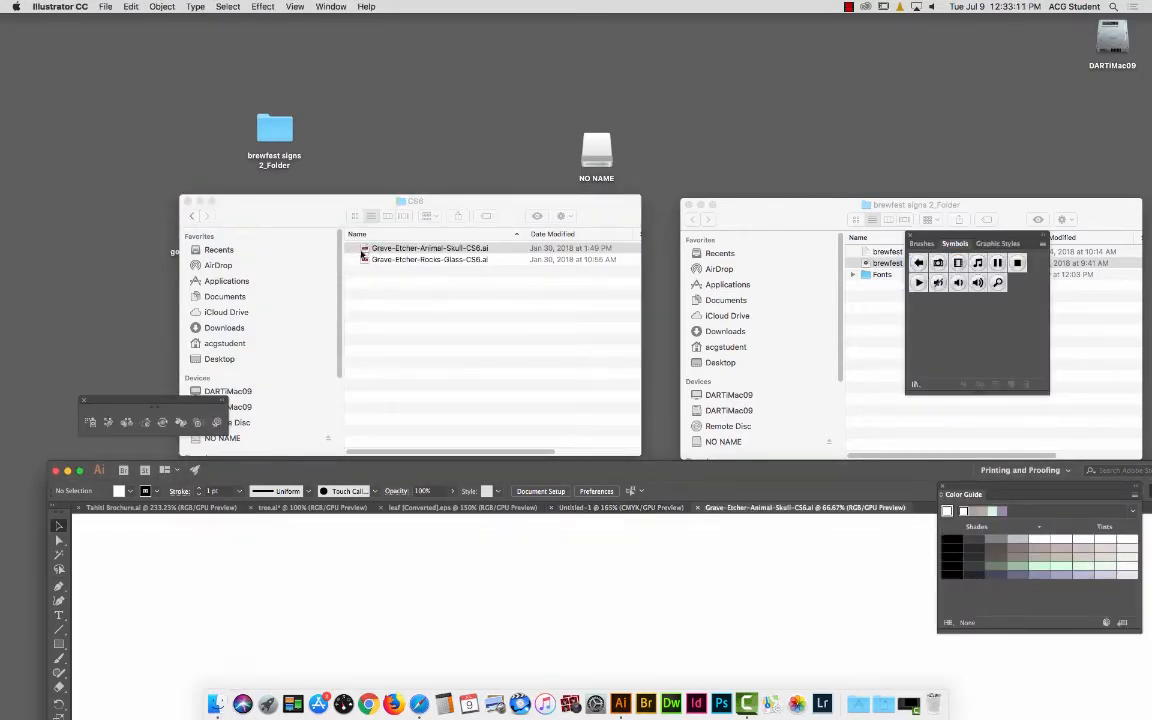
double_click(520, 471)
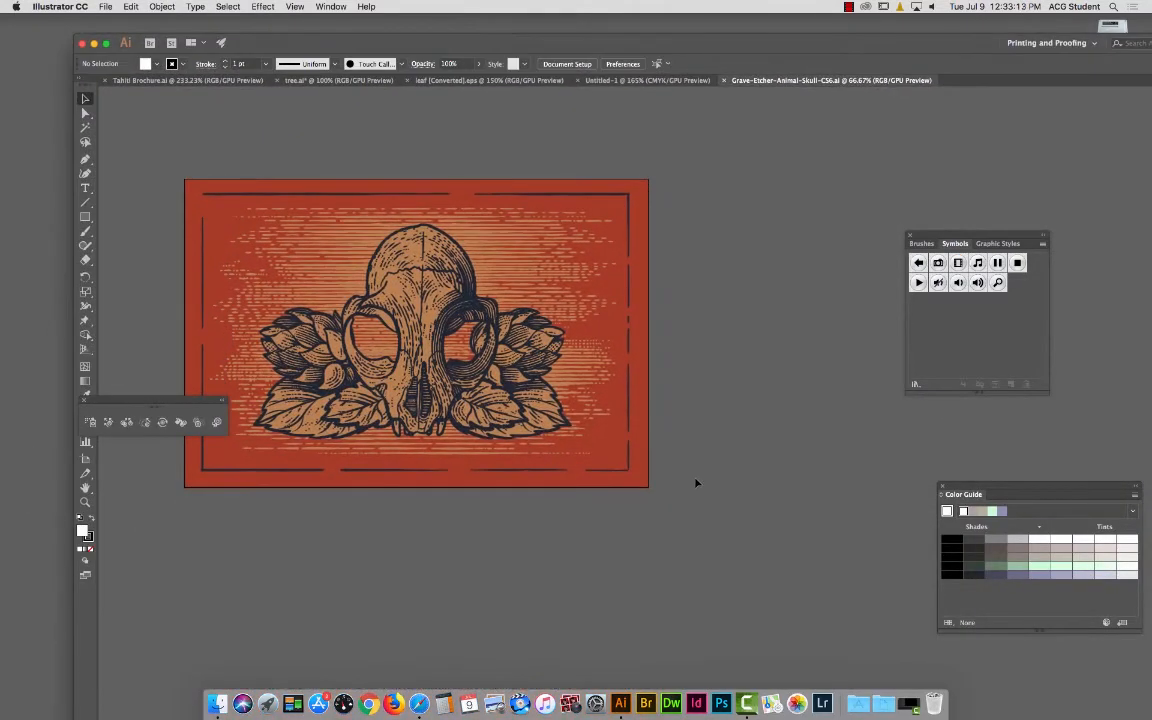
Select the skull group and the hop leaf group in the label artwork to inspect how they are built.
left_click(449, 322)
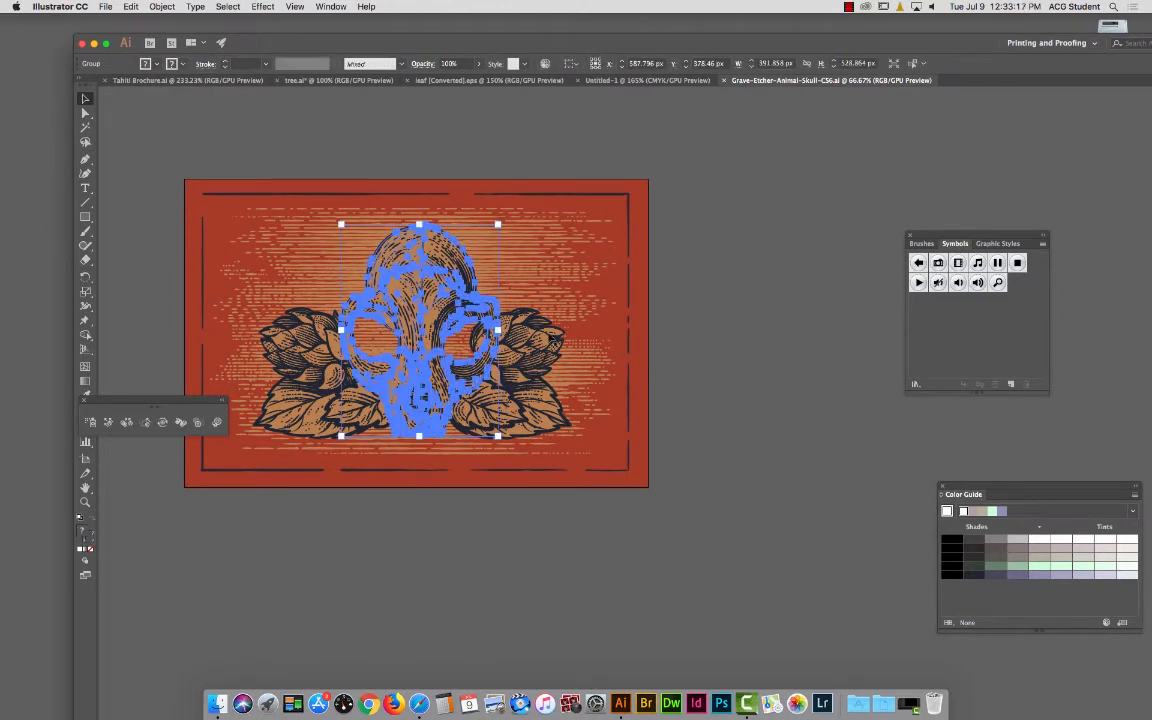
left_click(279, 313)
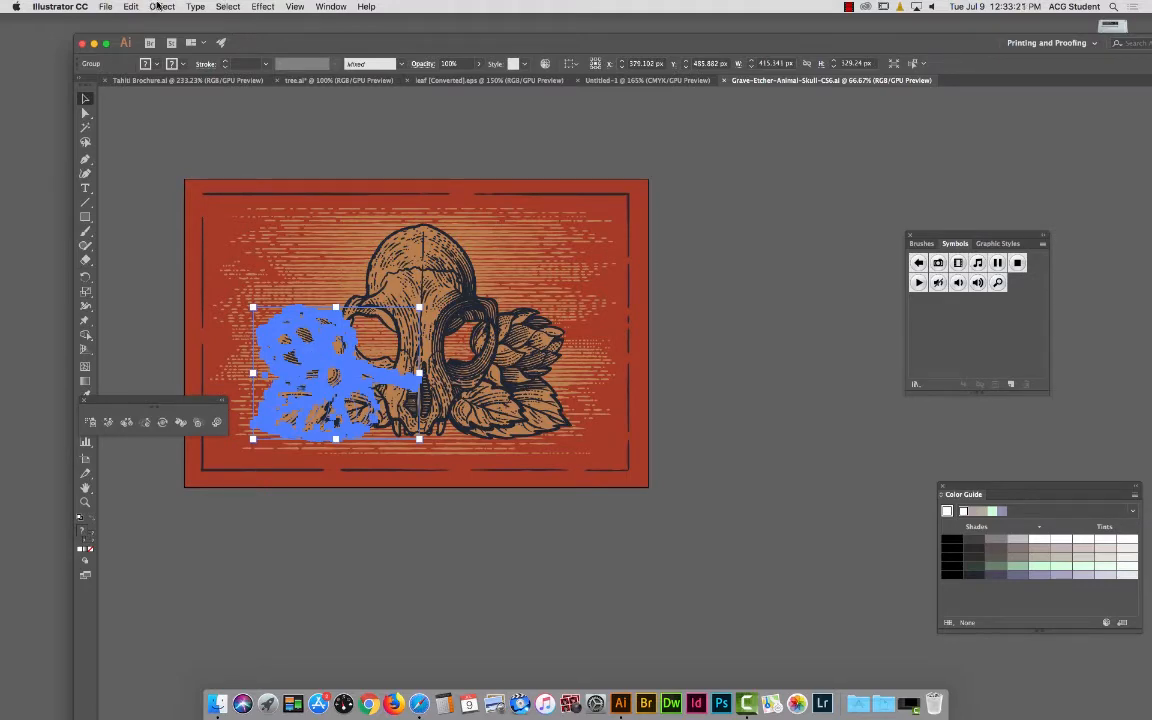
left_click(159, 7)
left_click(467, 260)
left_click(417, 276)
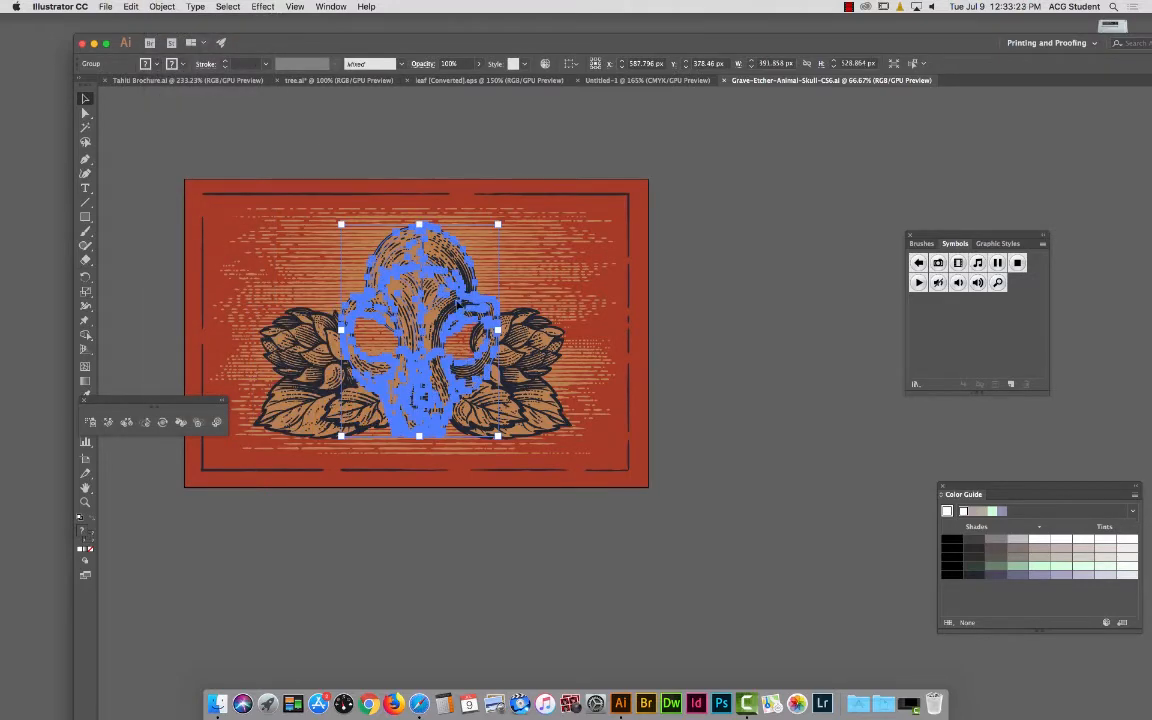
Move the skull group onto the empty canvas to the right of the artboard and ungroup it.
left_click_drag(457, 301, 590, 285)
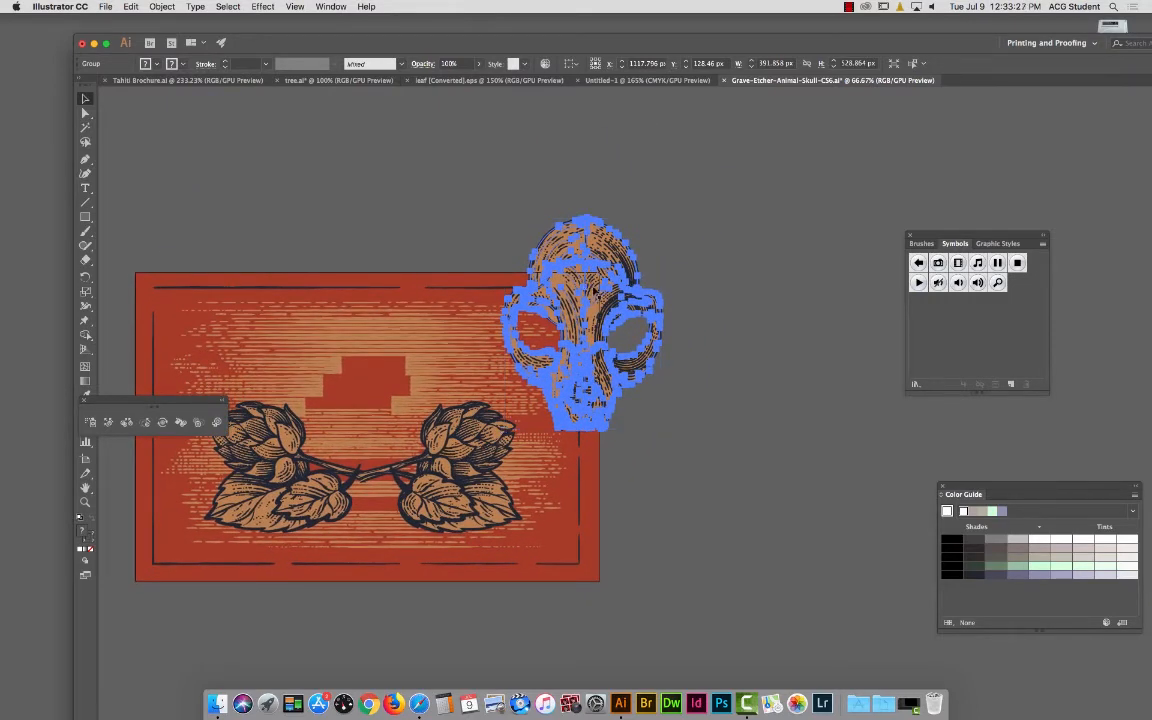
key("super+z")
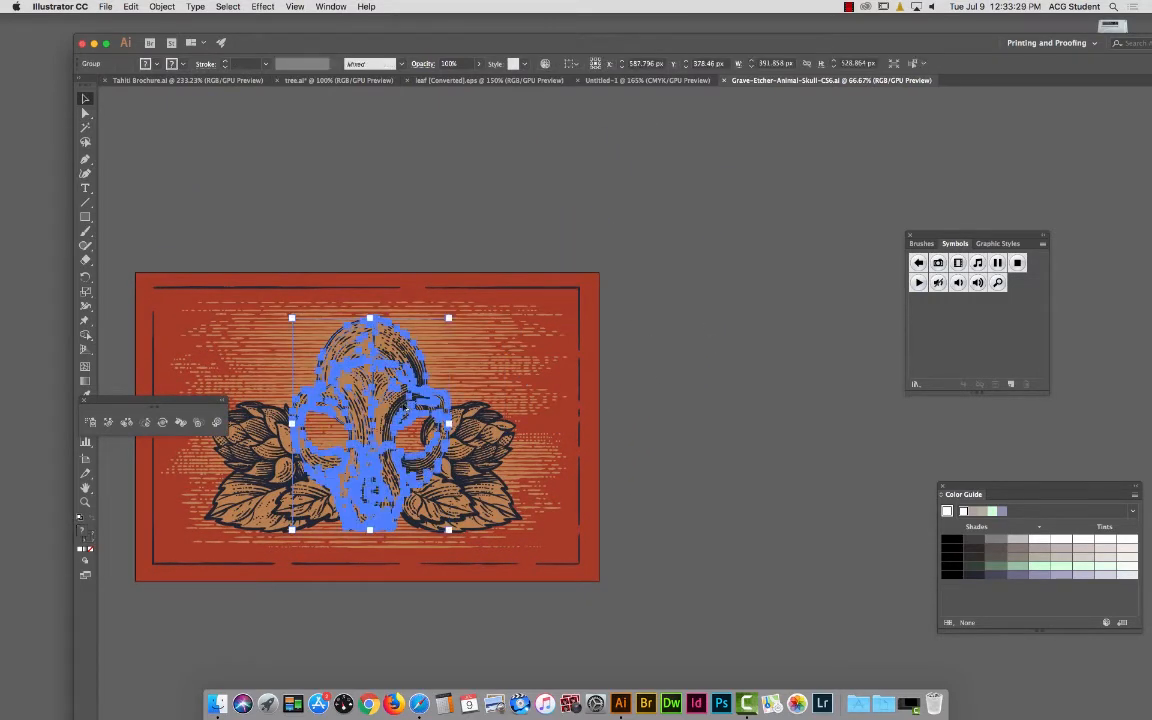
left_click_drag(404, 408, 704, 293)
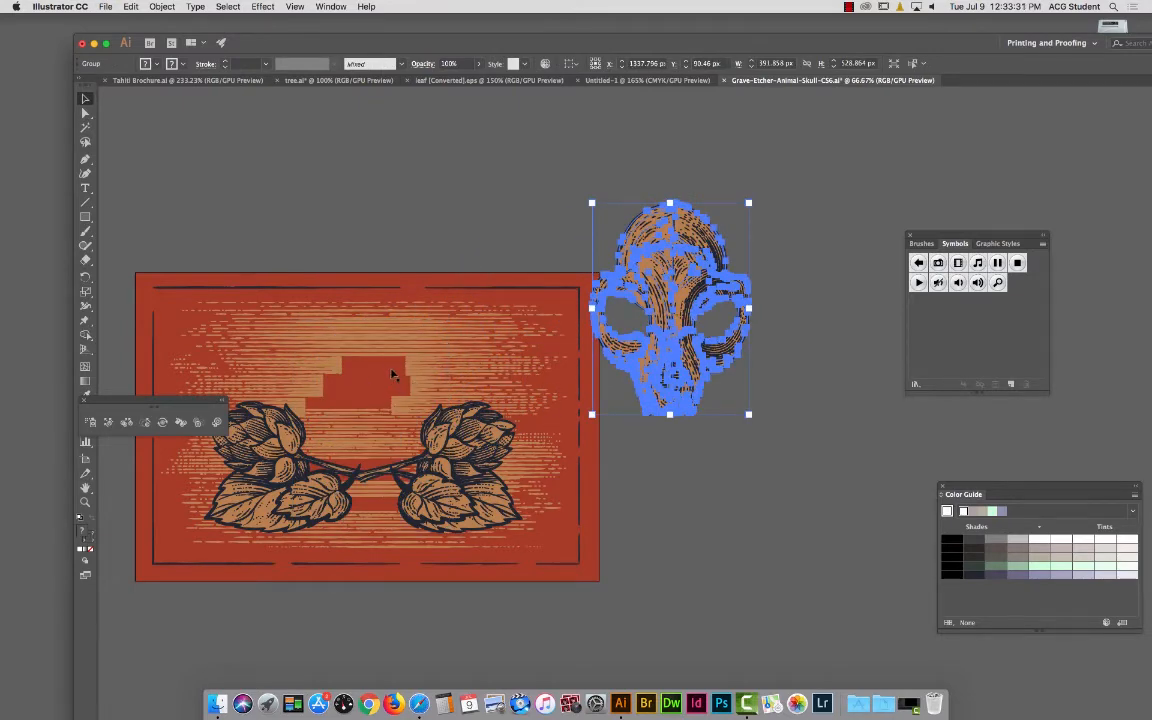
scroll(380, 325, "right", 5)
left_click_drag(379, 325, 260, 330)
left_click_drag(414, 334, 486, 319)
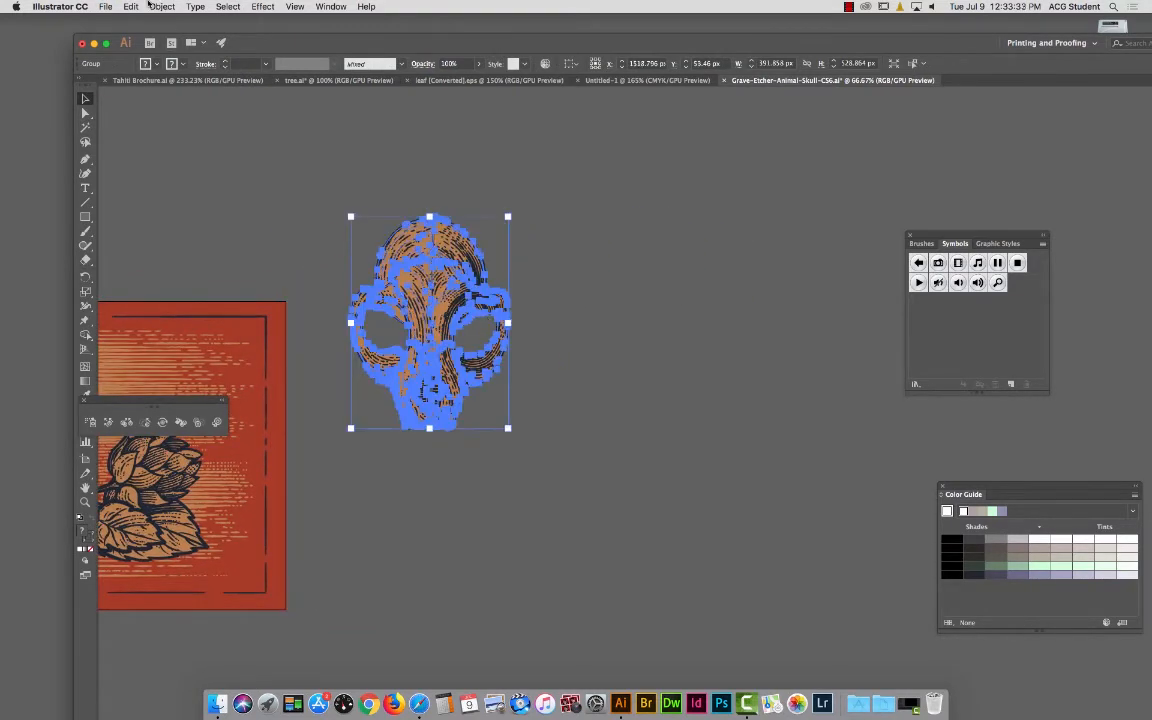
left_click(162, 6)
left_click(174, 62)
left_click(333, 263)
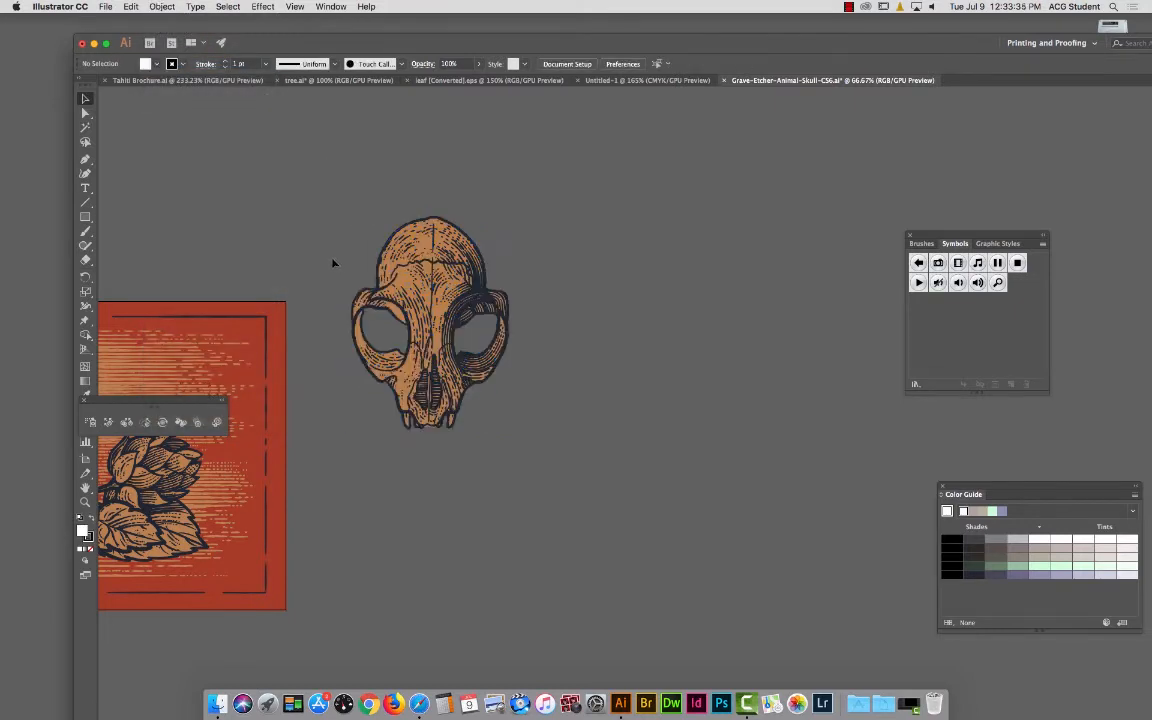
Pull the dark shading strip beside the skull's nose bridge out to the right and release its clipping mask.
left_click_drag(457, 299, 567, 203)
left_click(632, 329)
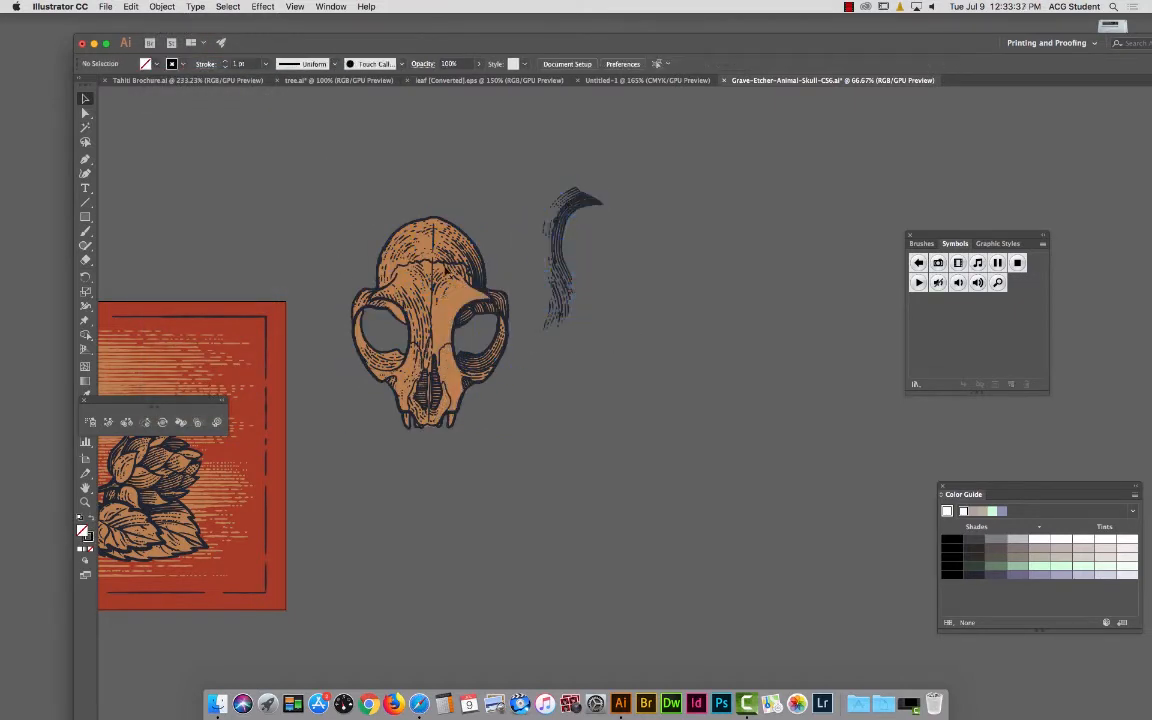
left_click(566, 231)
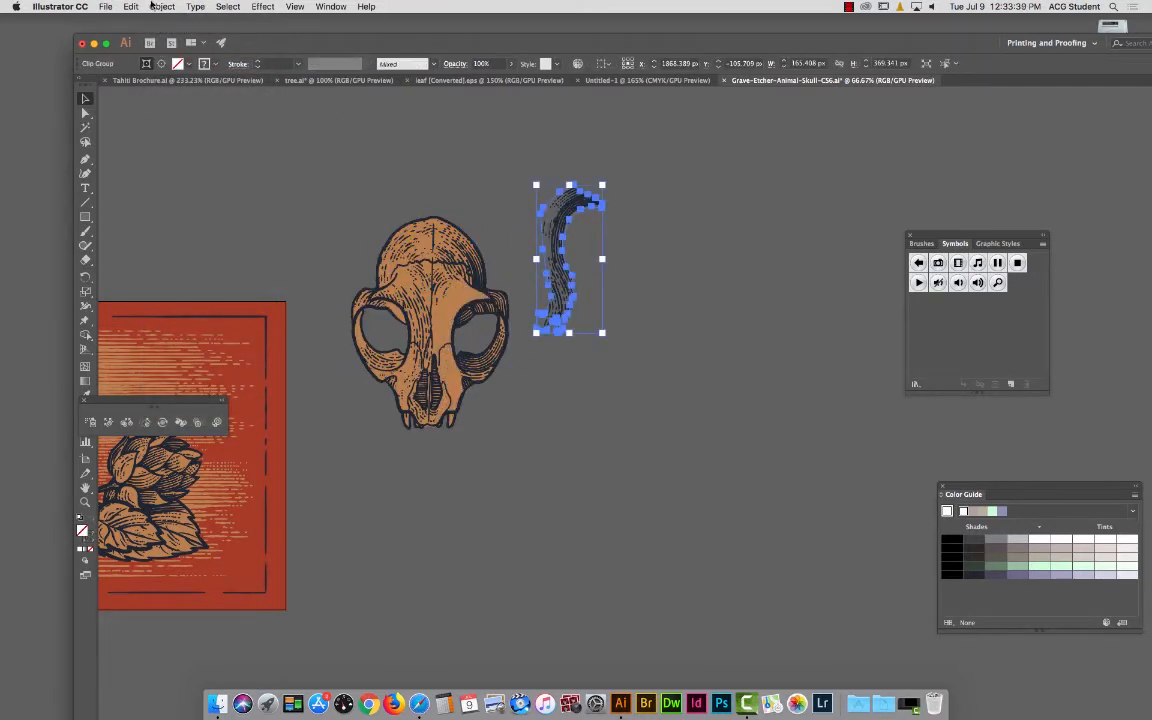
left_click(155, 6)
mouse_move(210, 383)
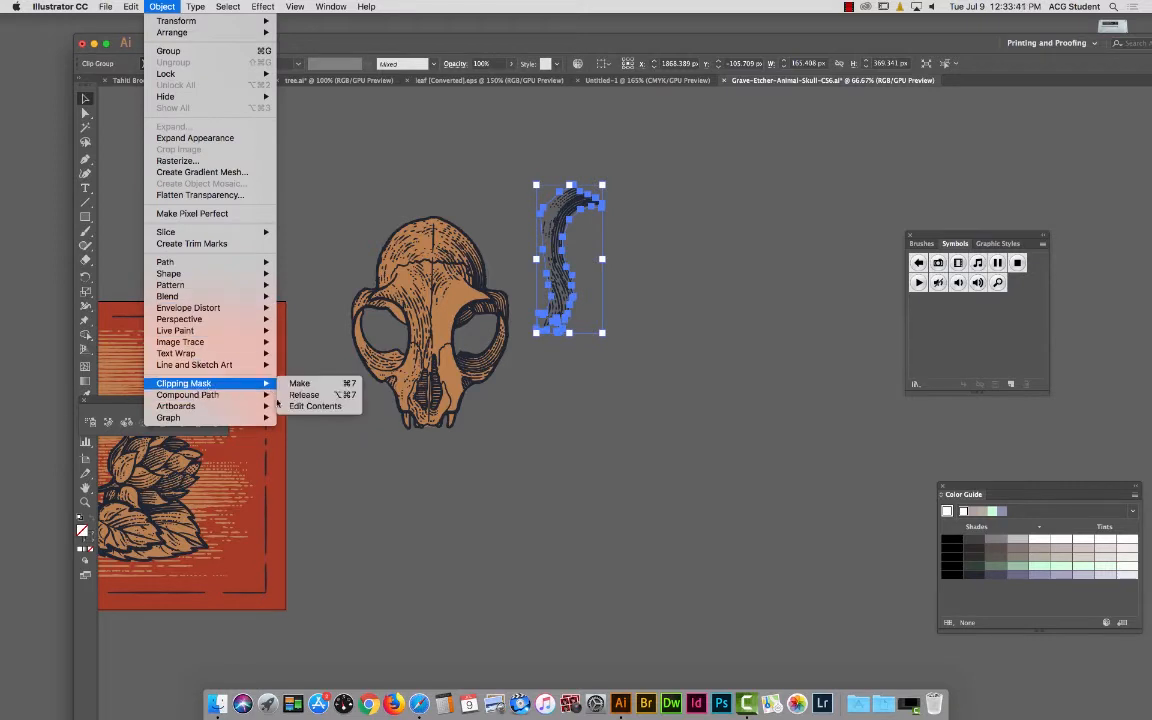
left_click(304, 394)
left_click(467, 483)
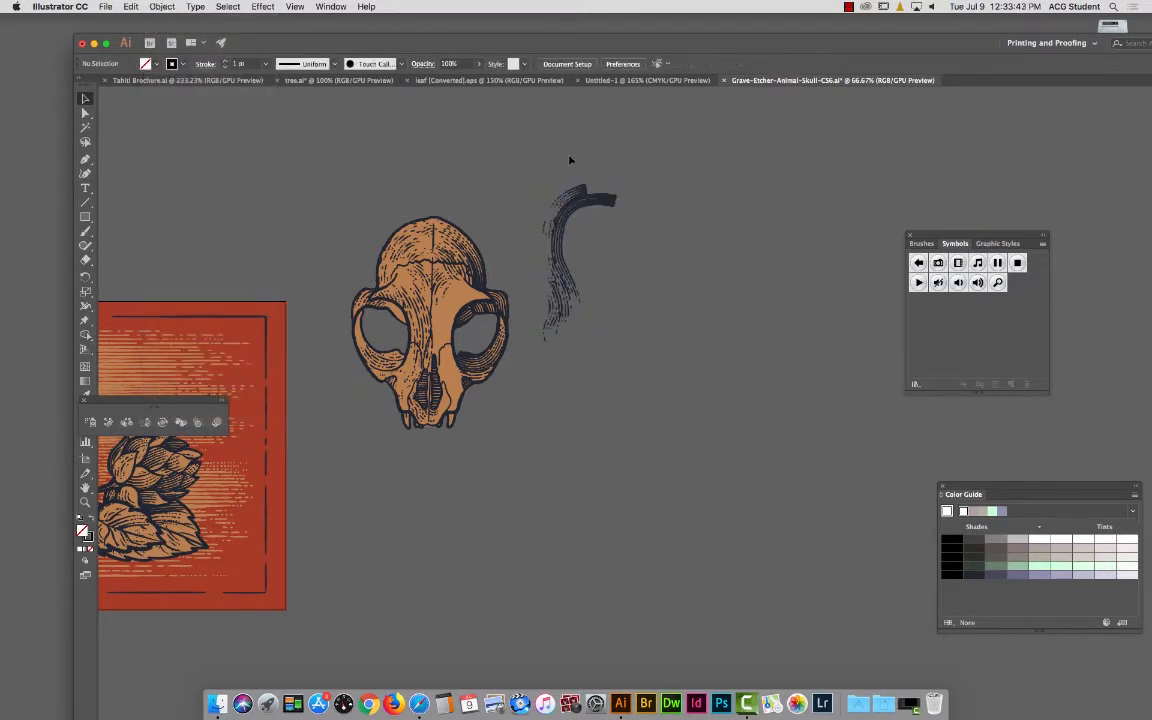
Pull a short hatching stroke from the nose bridge out to the skull's left and try to make a clipping mask from it.
left_click(602, 203)
mouse_move(424, 316)
left_mouse_down()
mouse_move(283, 212)
mouse_move(265, 231)
left_mouse_up()
left_click(289, 208)
left_click(251, 190)
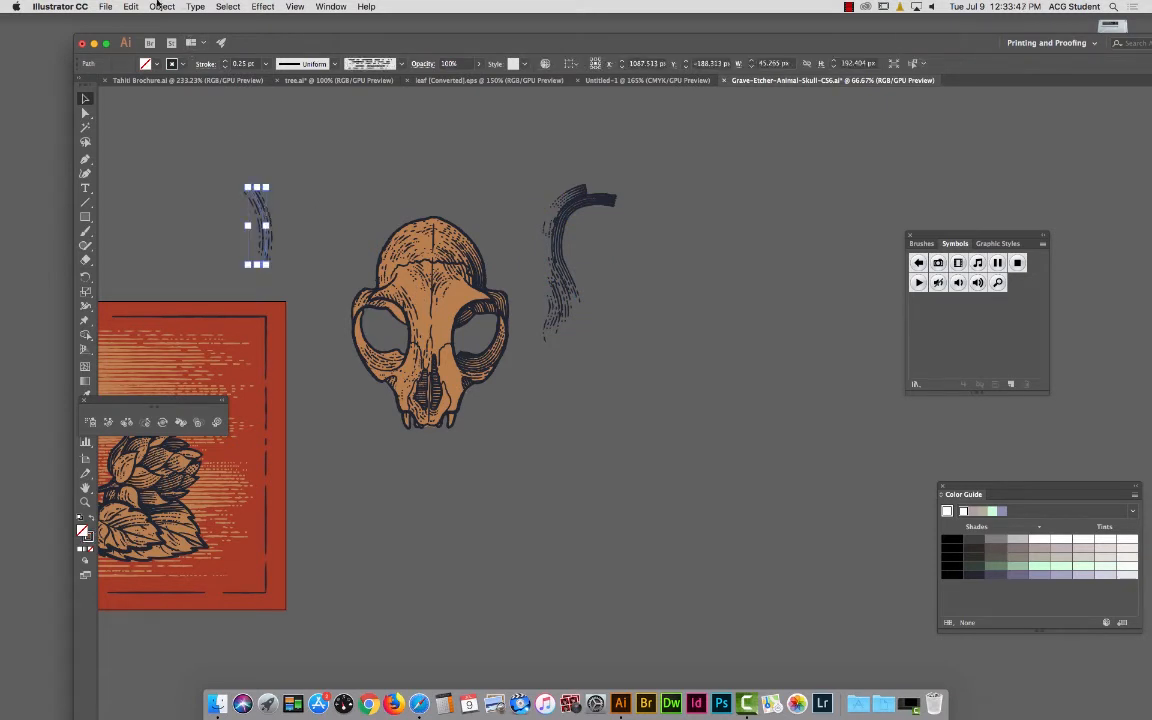
left_click(160, 6)
mouse_move(230, 383)
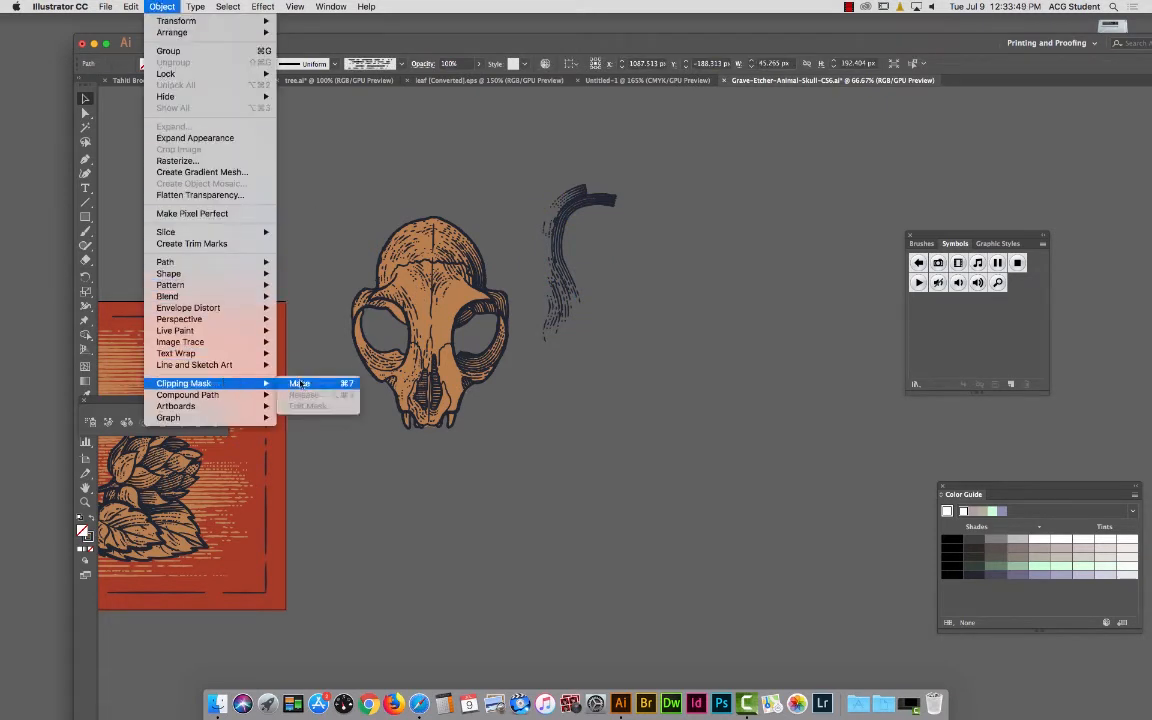
left_click(300, 384)
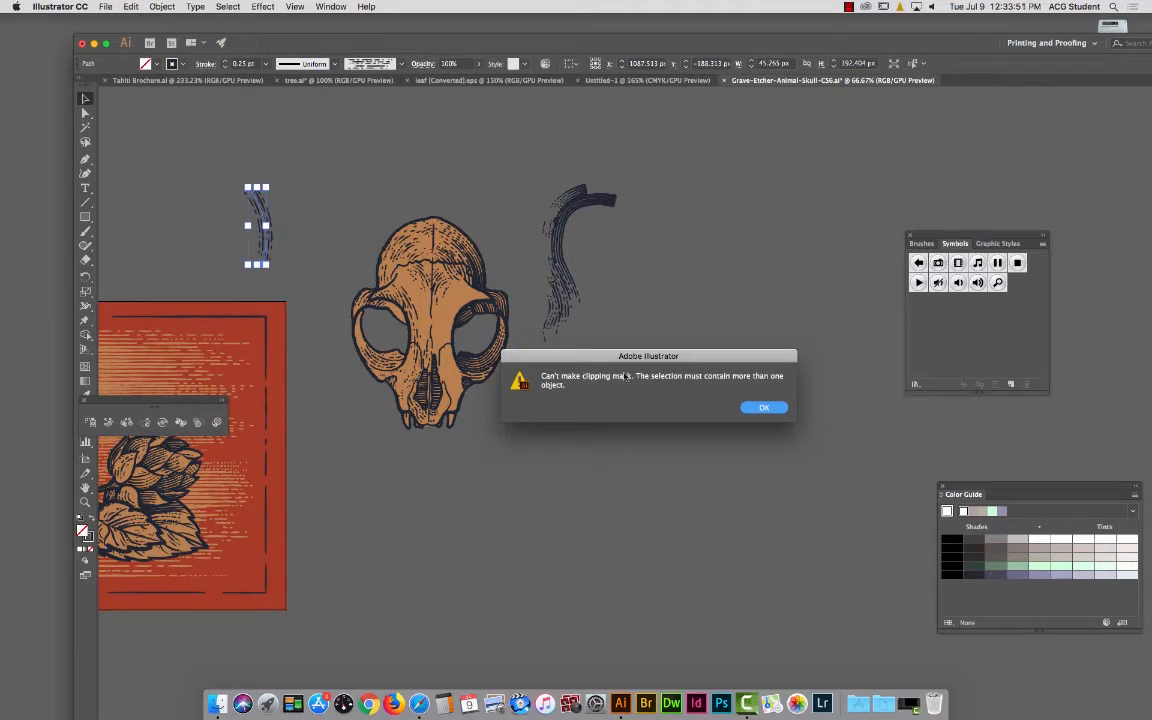
left_click(764, 408)
left_click(586, 545)
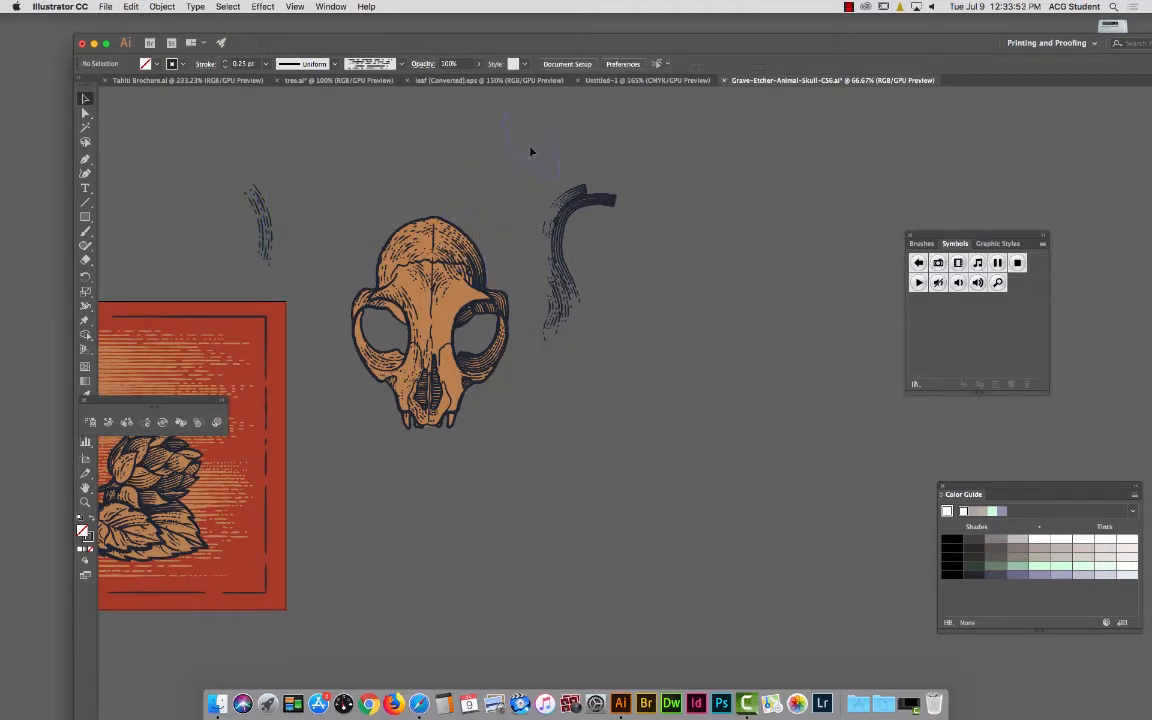
Release the clipping mask of the curved hatching strip lying above the skull's upper right.
left_click(530, 170)
left_click(162, 6)
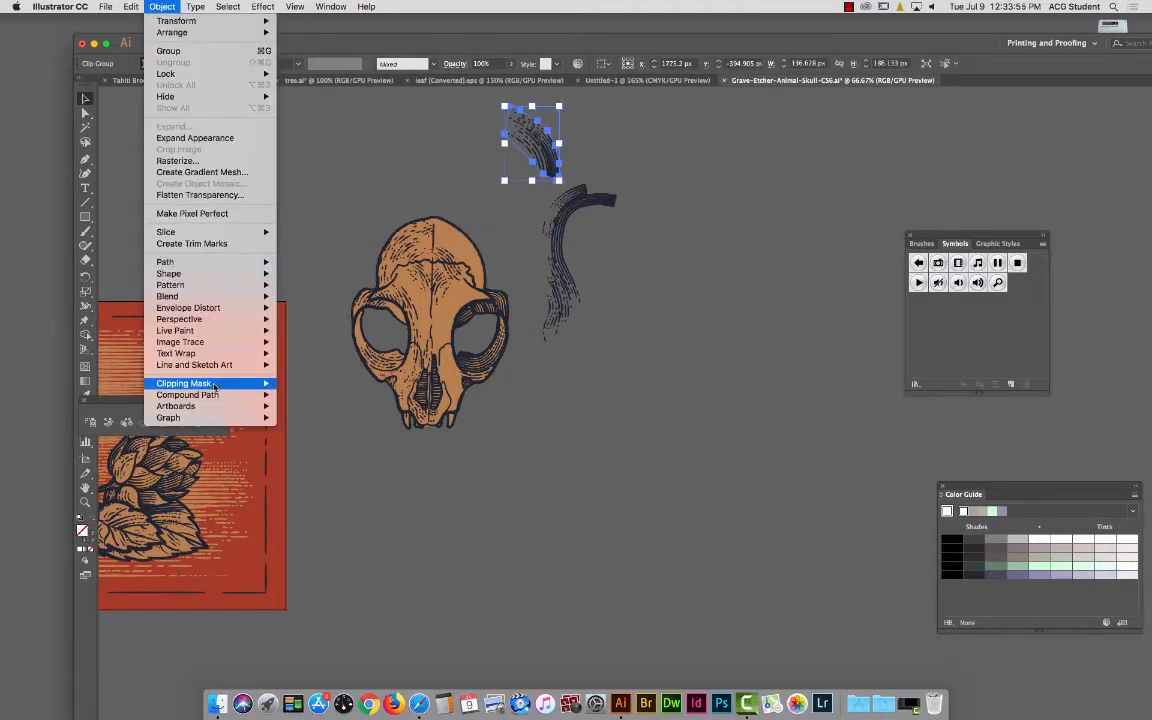
mouse_move(200, 383)
left_click(303, 395)
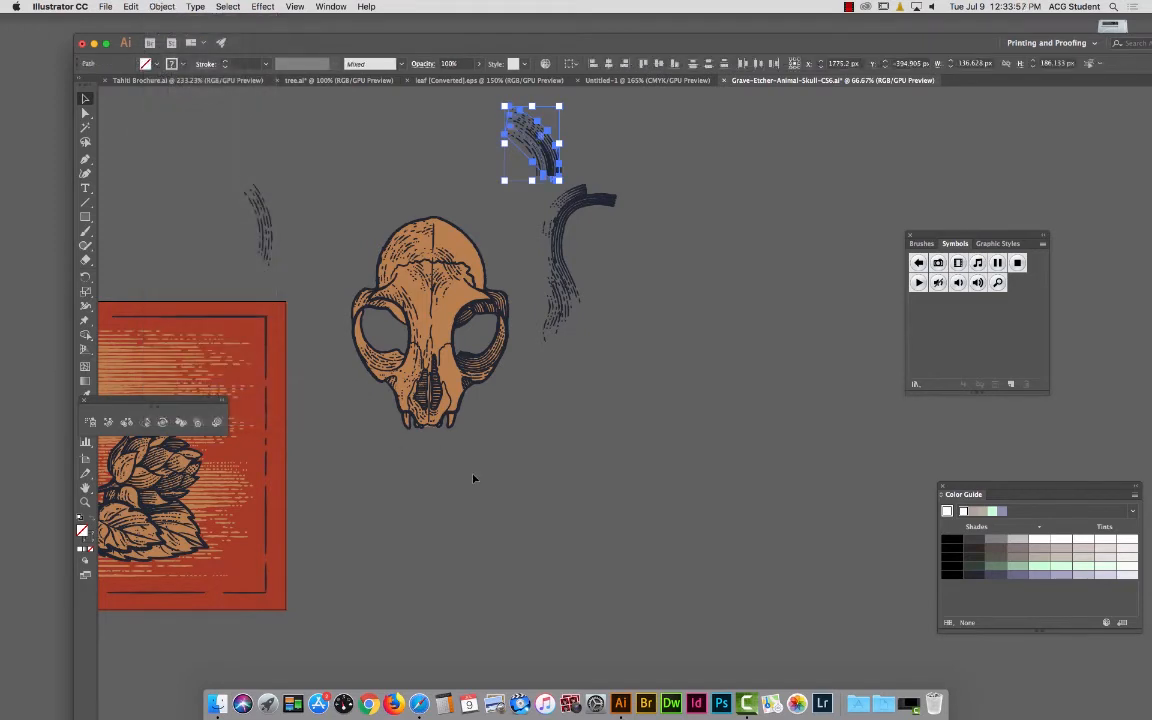
left_click(473, 473)
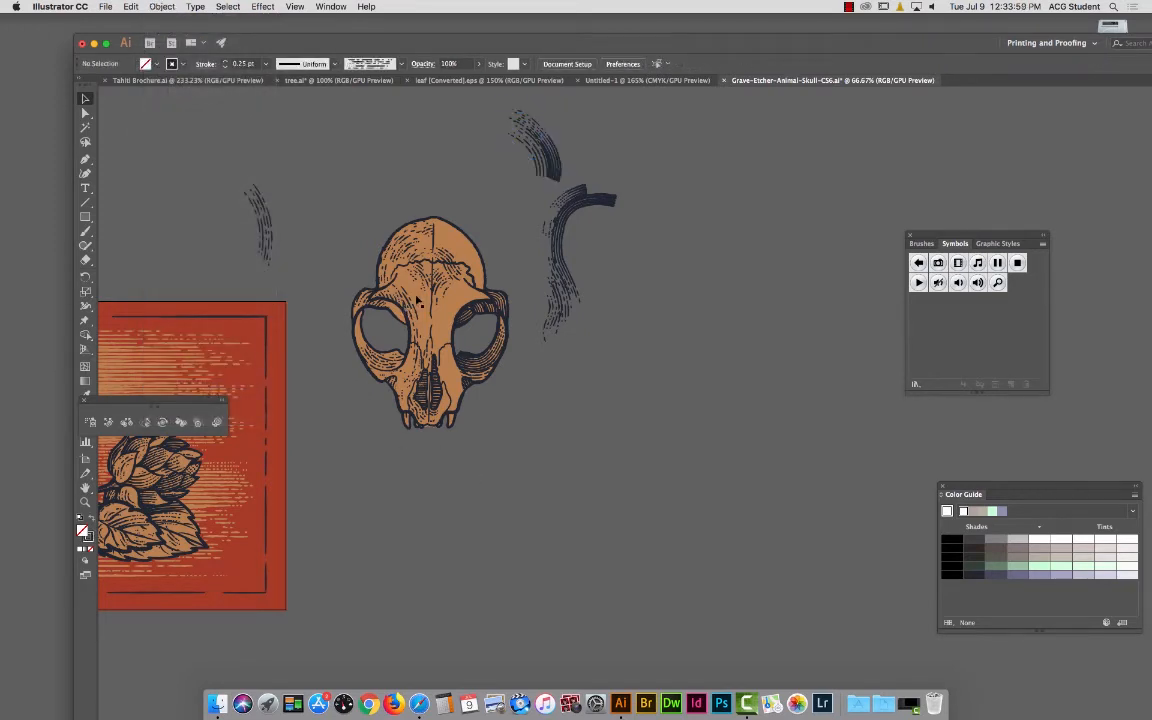
Move the solid tan skull shape out from behind the linework to the lower right.
left_click(405, 288)
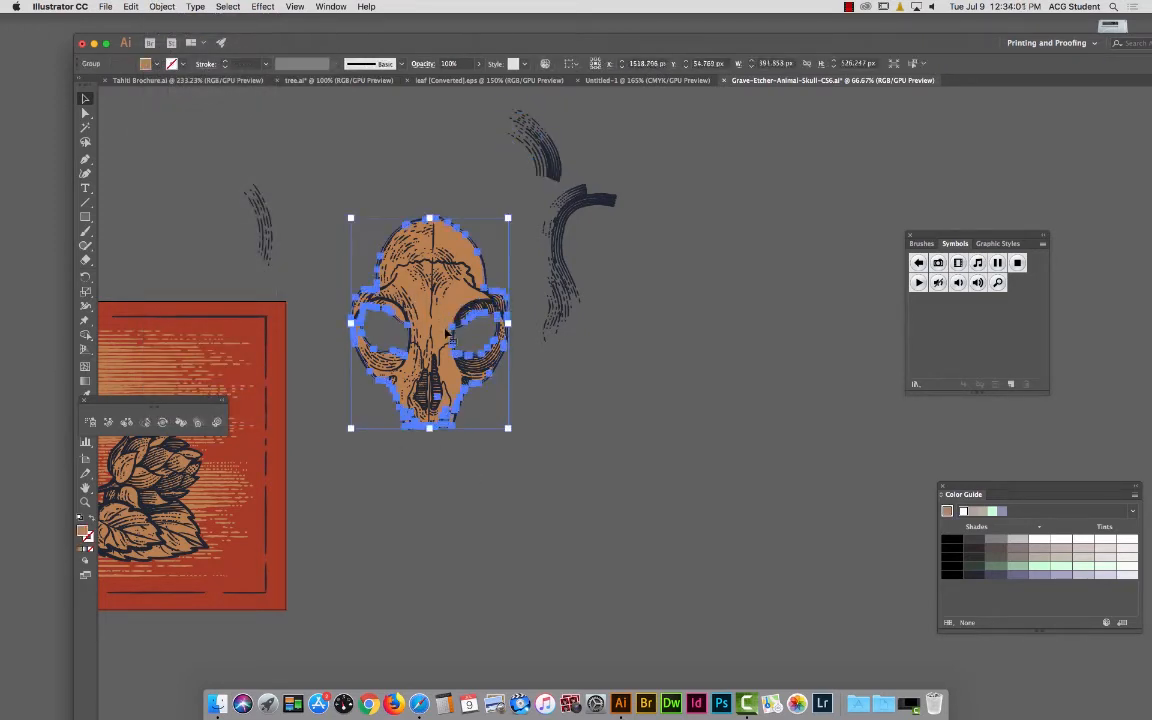
left_click_drag(448, 336, 636, 450)
left_click(504, 488)
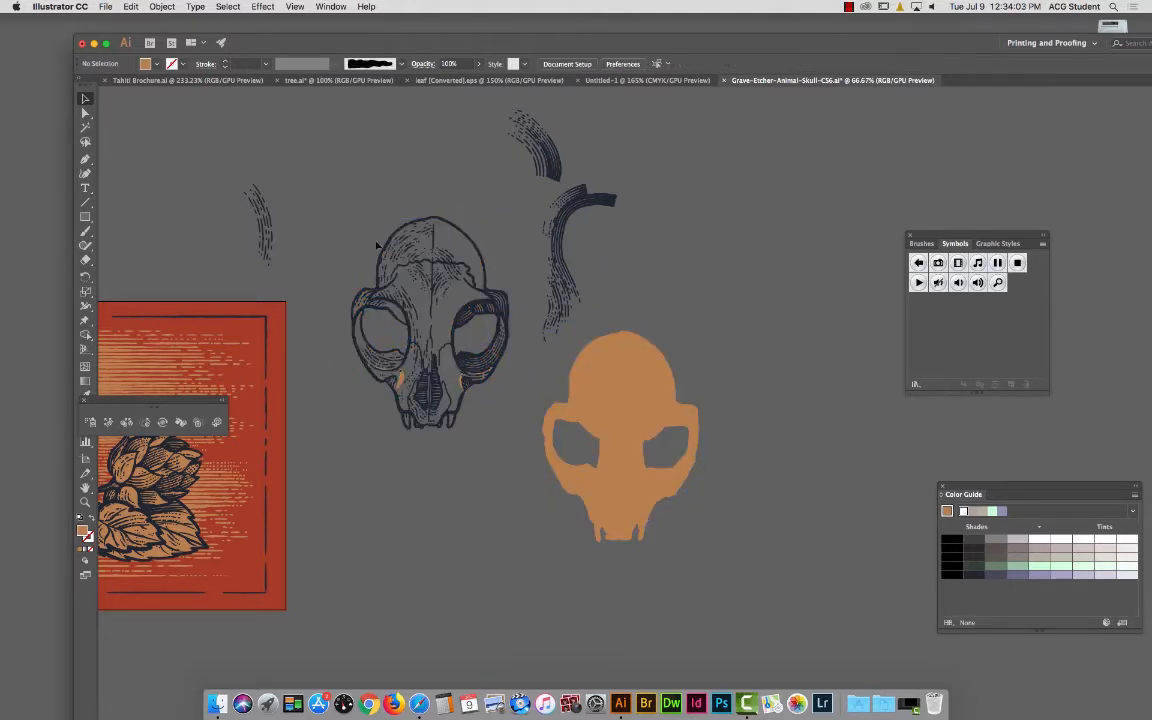
left_click(451, 417)
left_click(492, 502)
Close the skull document without saving and close the floating symbolism tools strip.
key("super+w")
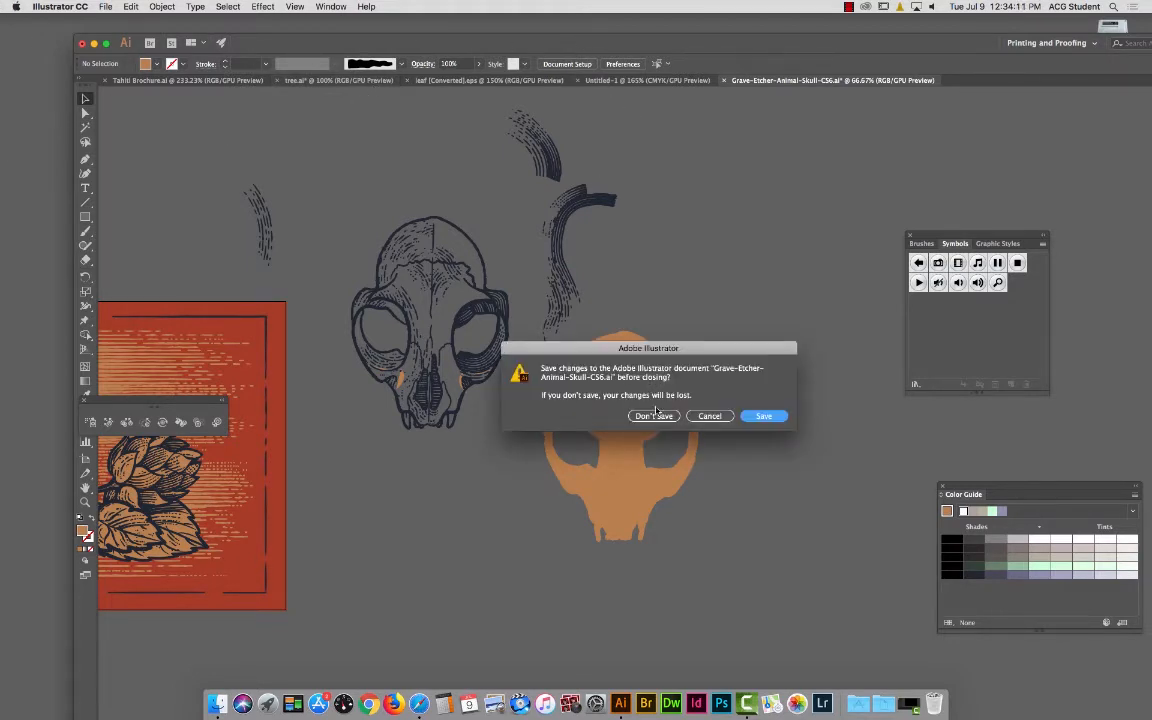
left_click(588, 375)
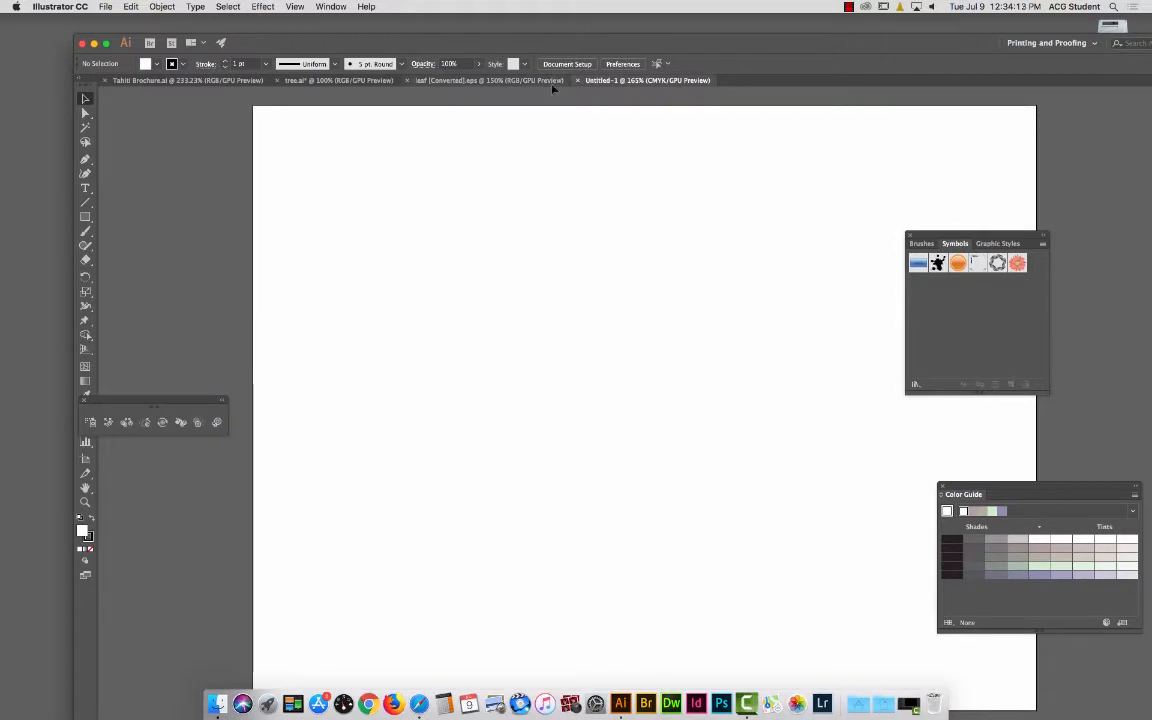
left_click_drag(126, 402, 198, 388)
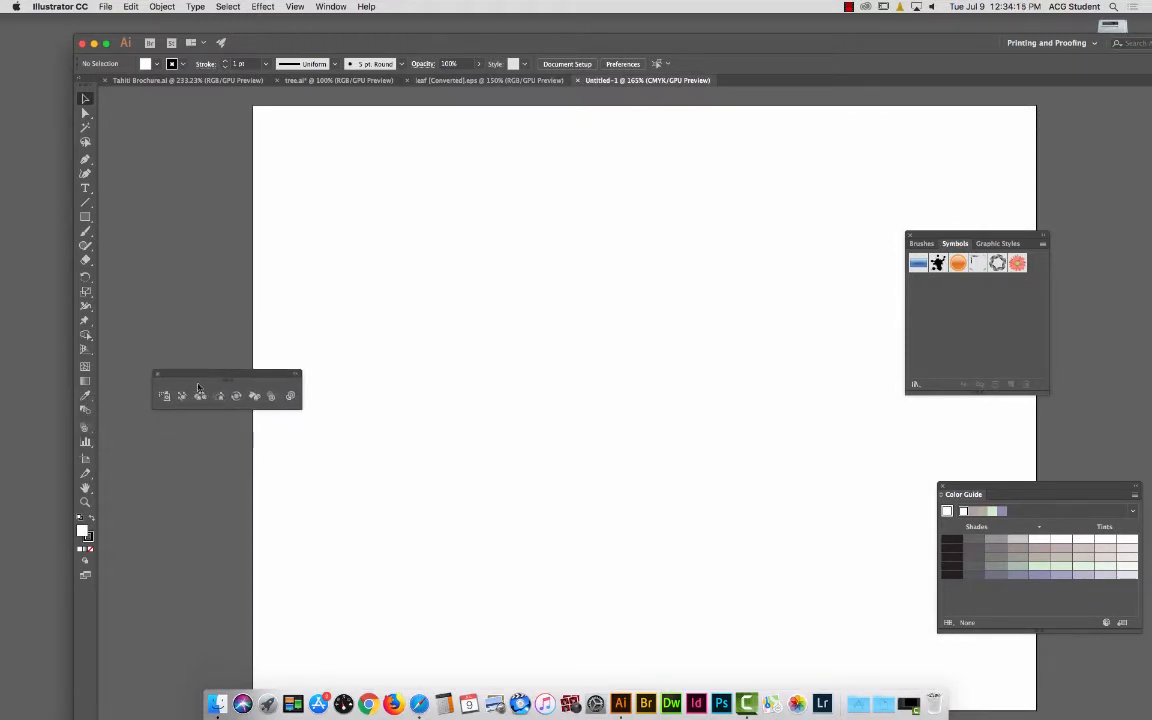
left_click(157, 377)
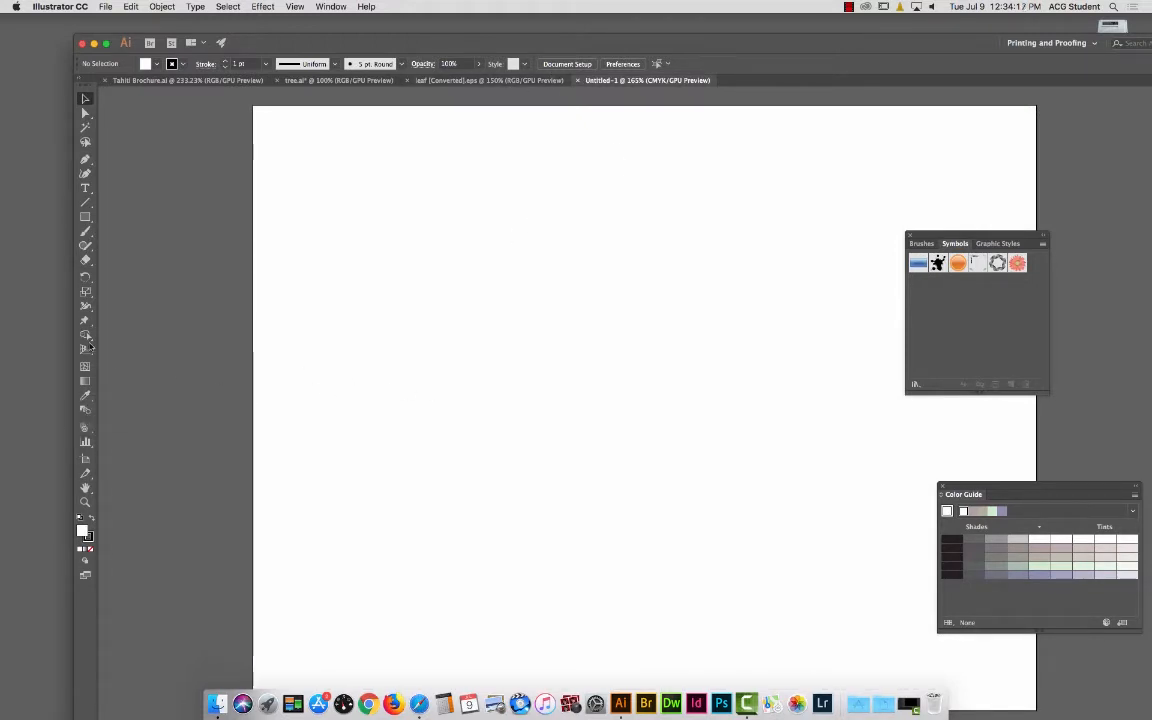
Show the Brushes panel, move it over the blank artboard and make it taller and slightly wider.
left_click(107, 6)
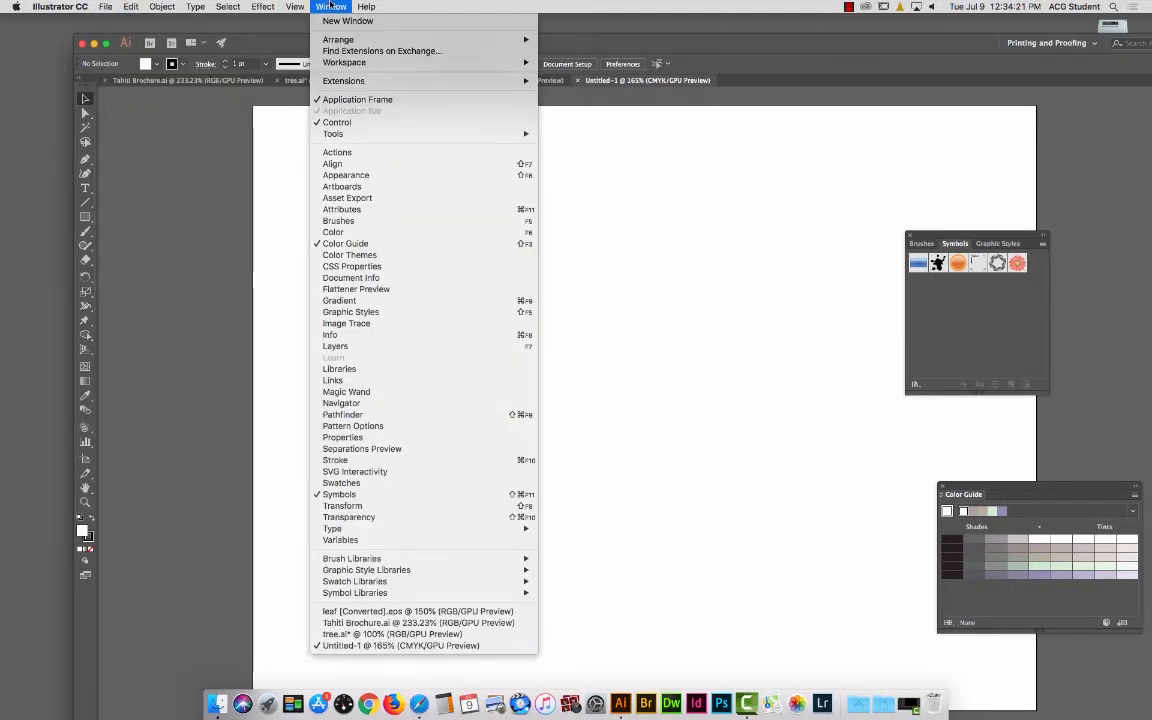
left_click(370, 221)
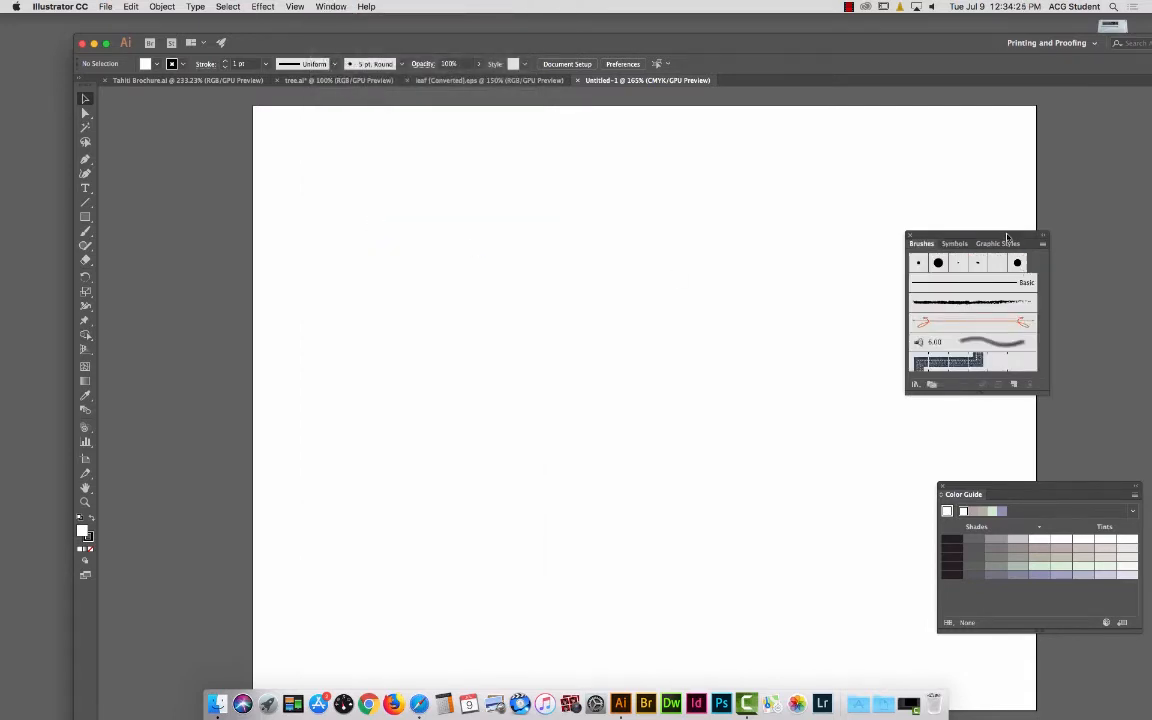
mouse_move(1024, 245)
left_mouse_down()
mouse_move(955, 203)
mouse_move(897, 196)
left_mouse_up()
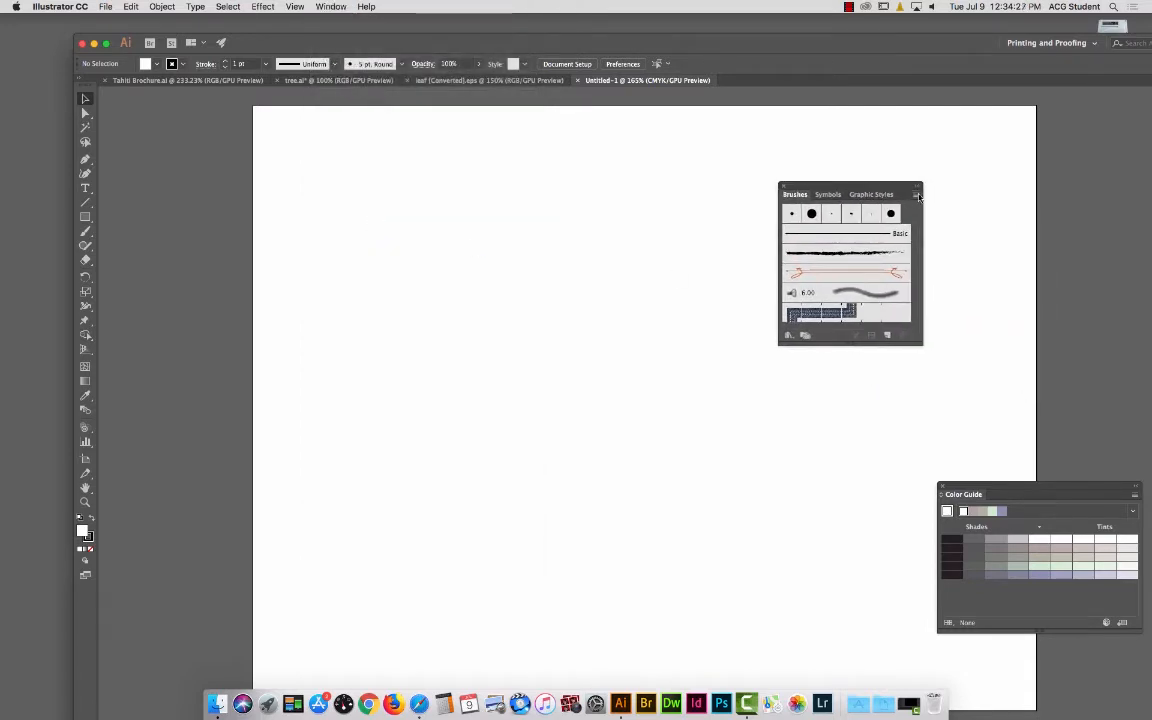
left_click(918, 196)
left_click(918, 196)
left_click(918, 196)
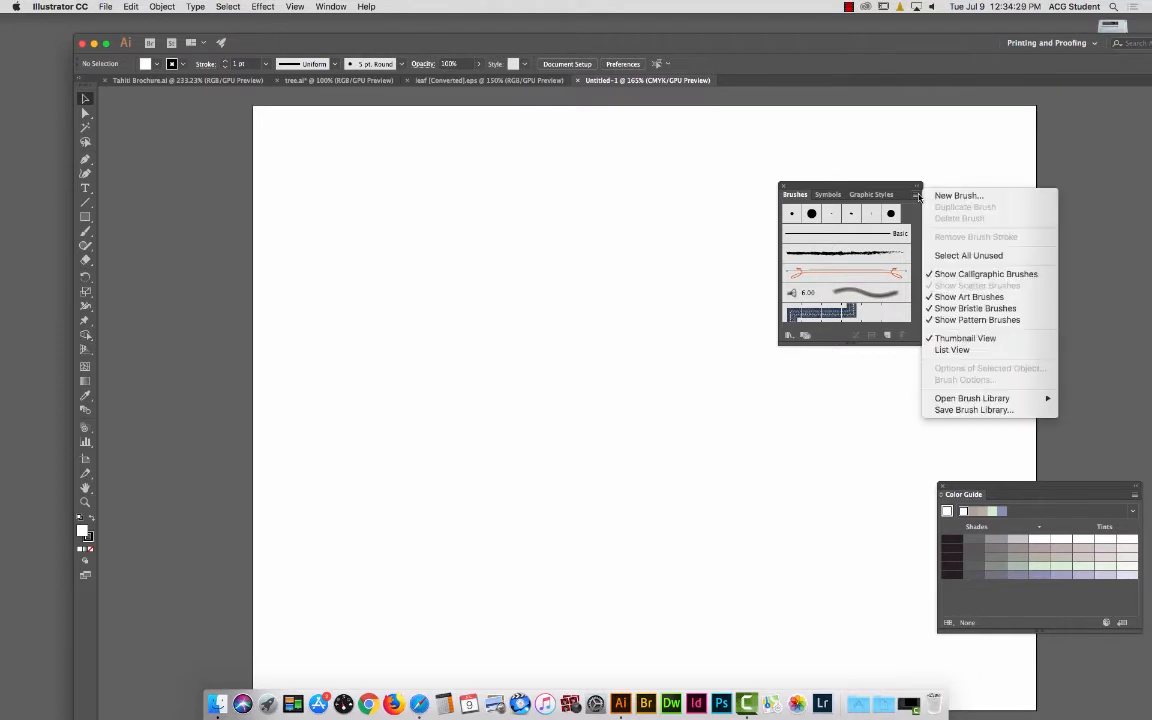
left_click(918, 196)
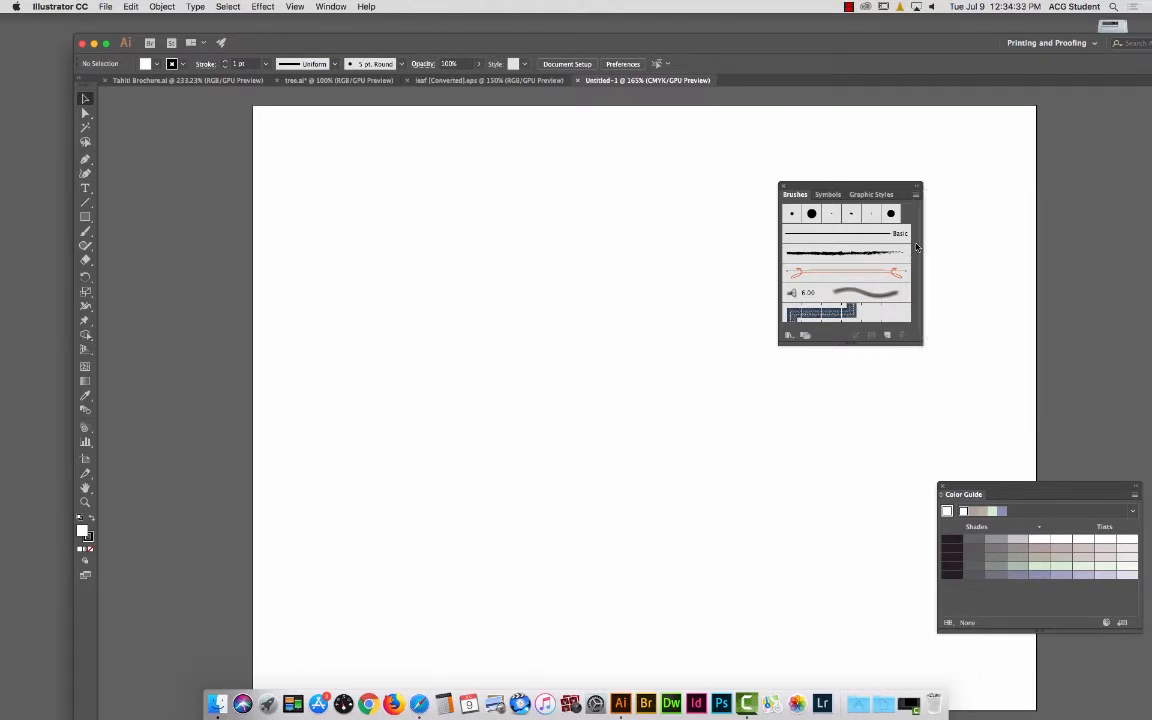
left_click_drag(918, 338, 931, 453)
Load the CS6 Gouache Shader brush library from the desktop's gouache Brushes folder, and place and enlarge its panel beside the Brushes panel.
left_click(942, 197)
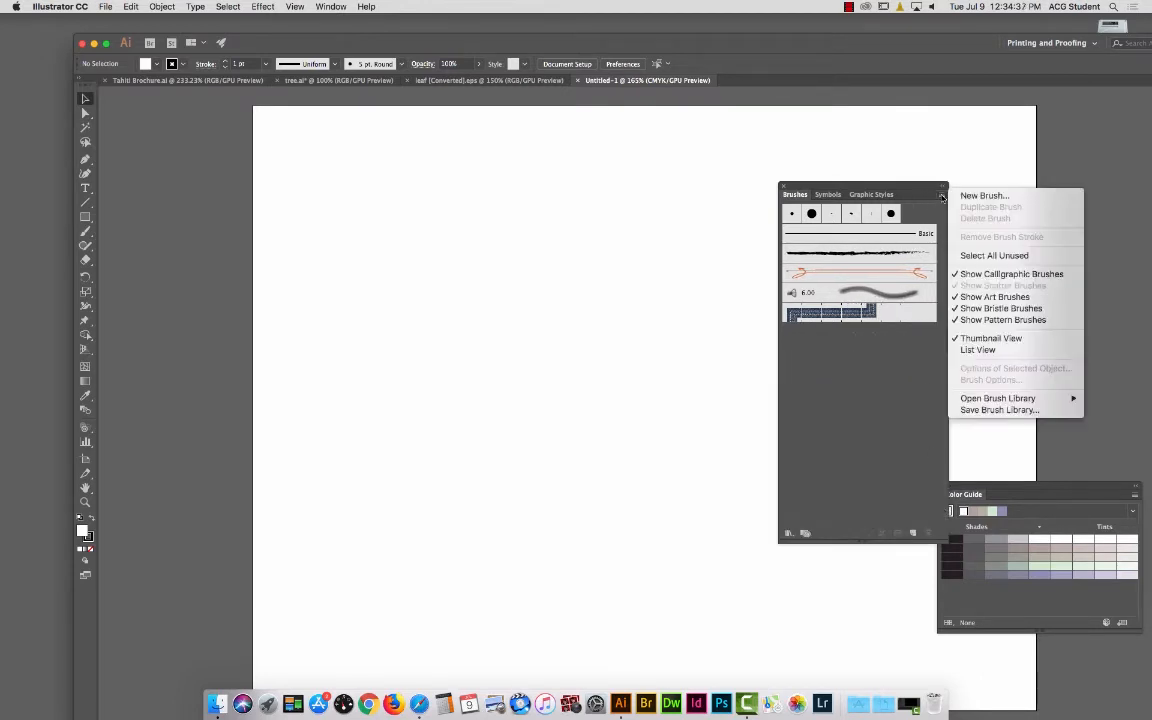
mouse_move(1005, 399)
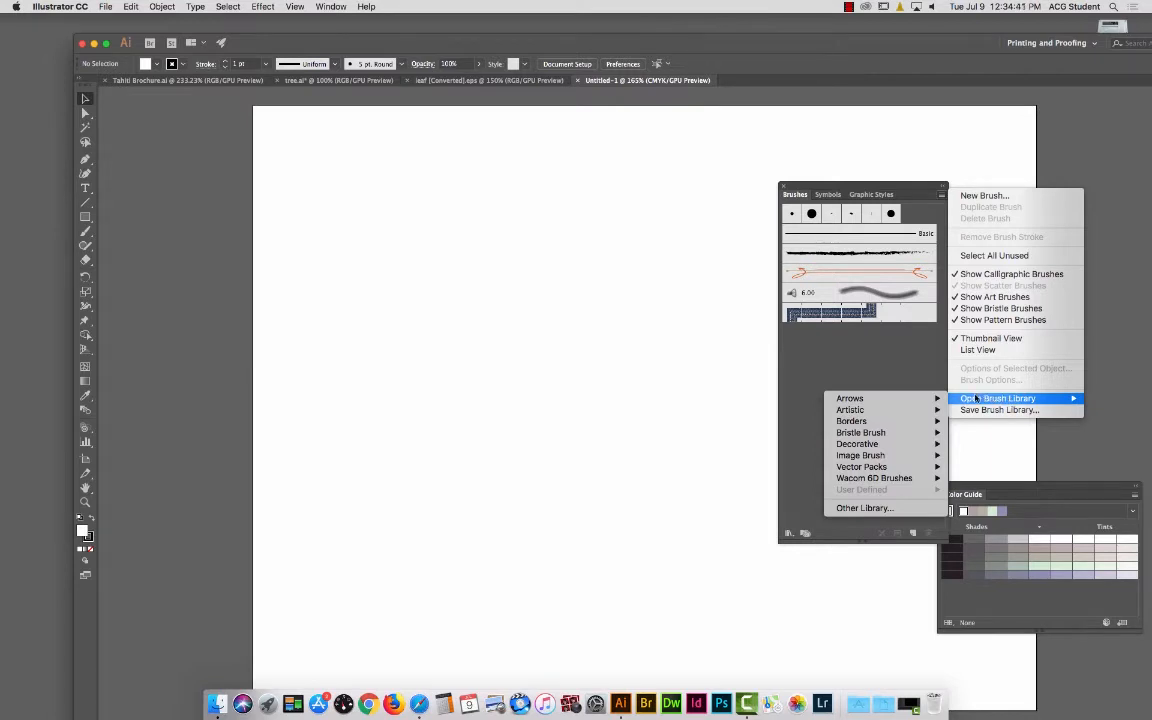
left_click(918, 510)
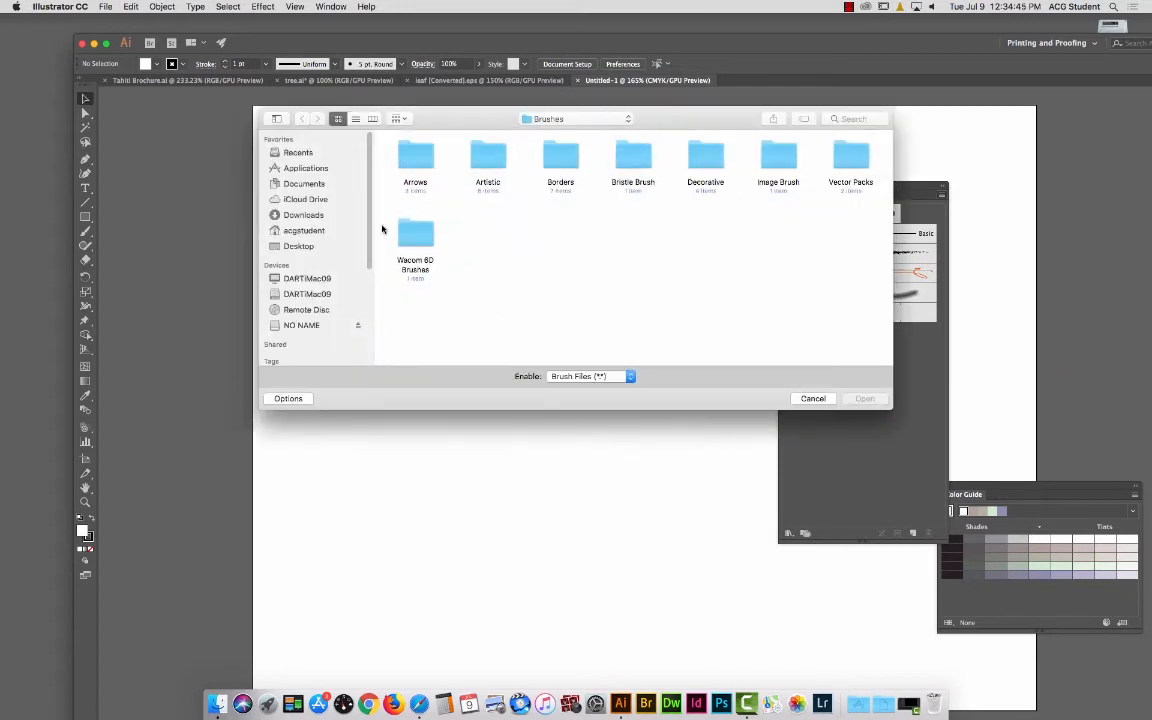
left_click(296, 246)
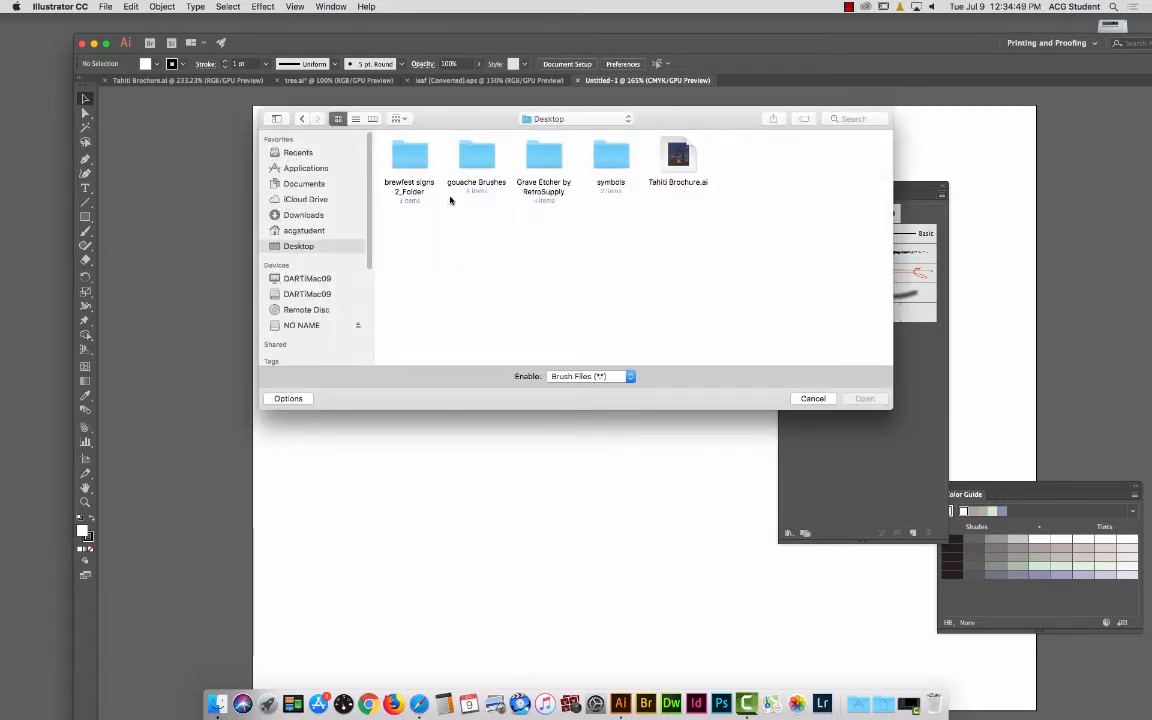
double_click(476, 155)
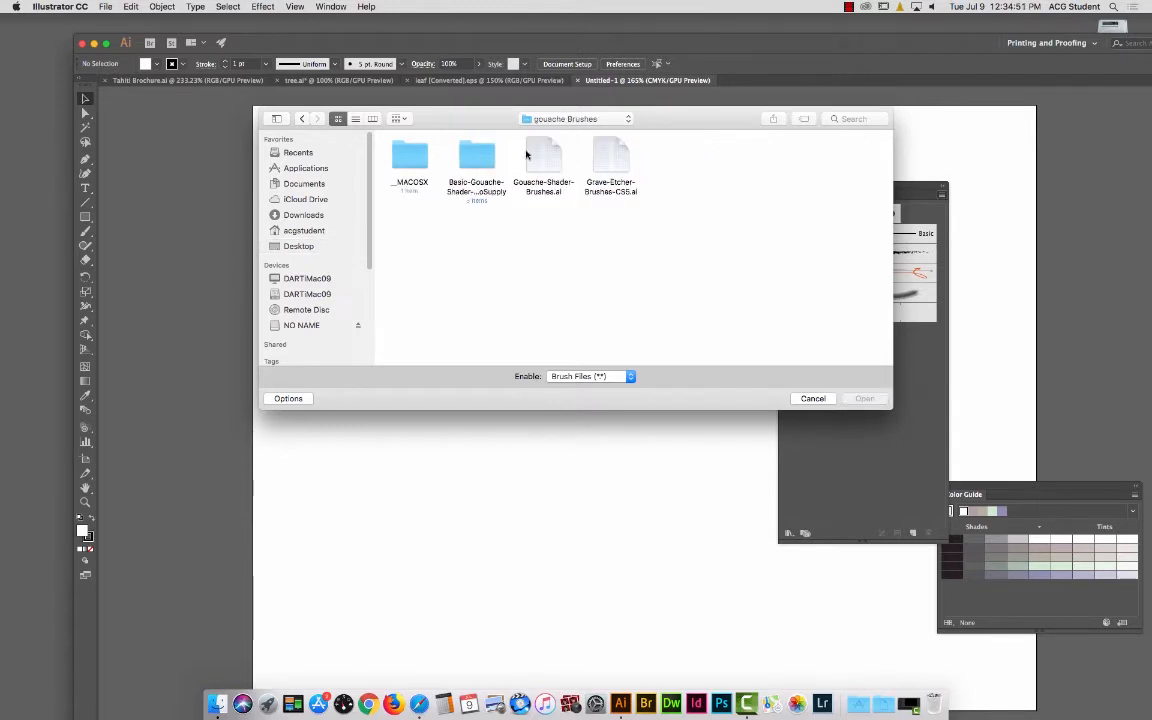
double_click(477, 156)
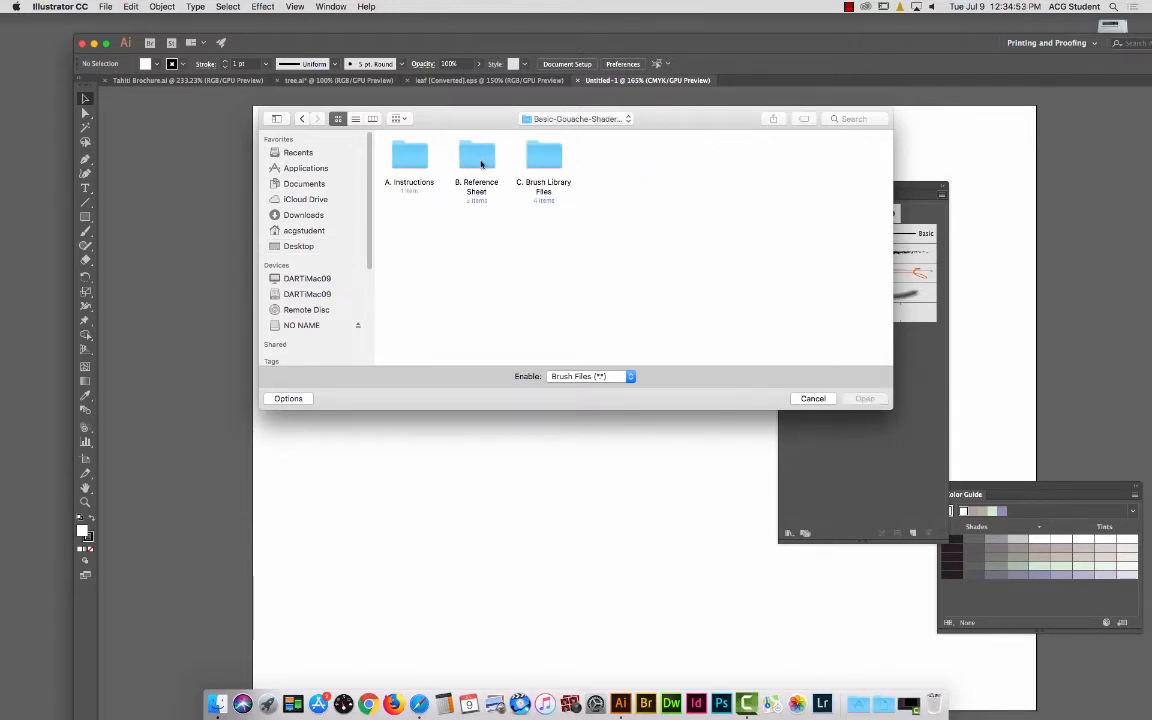
double_click(550, 158)
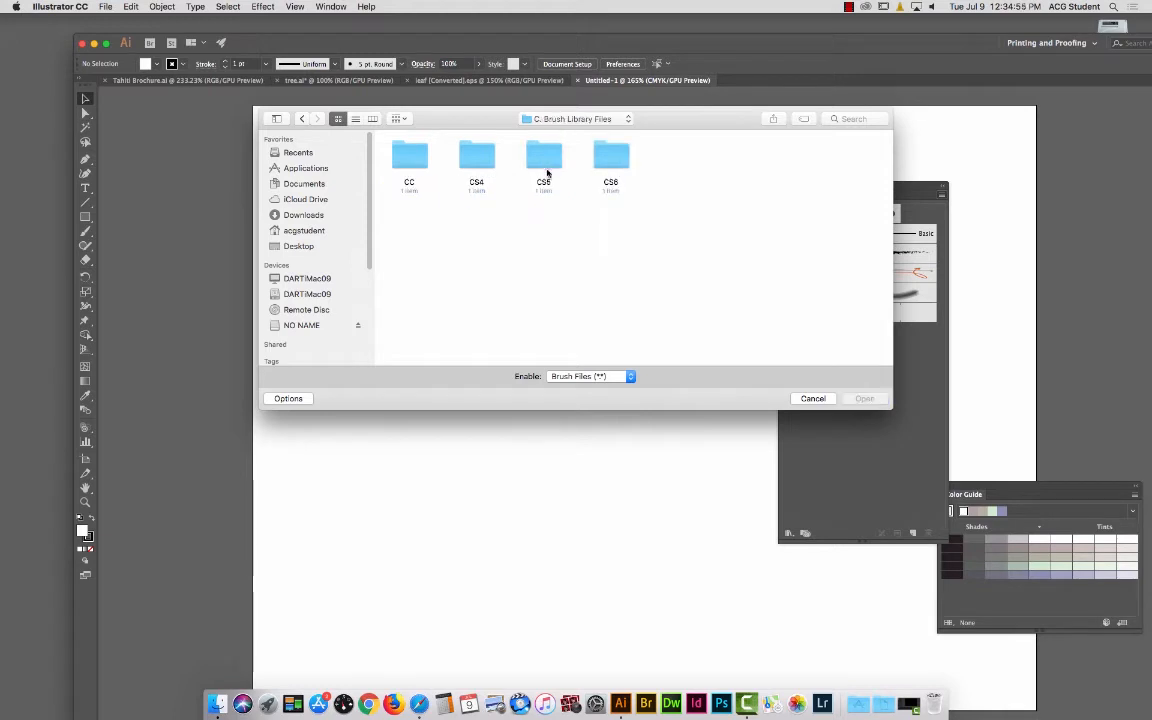
double_click(610, 158)
double_click(412, 165)
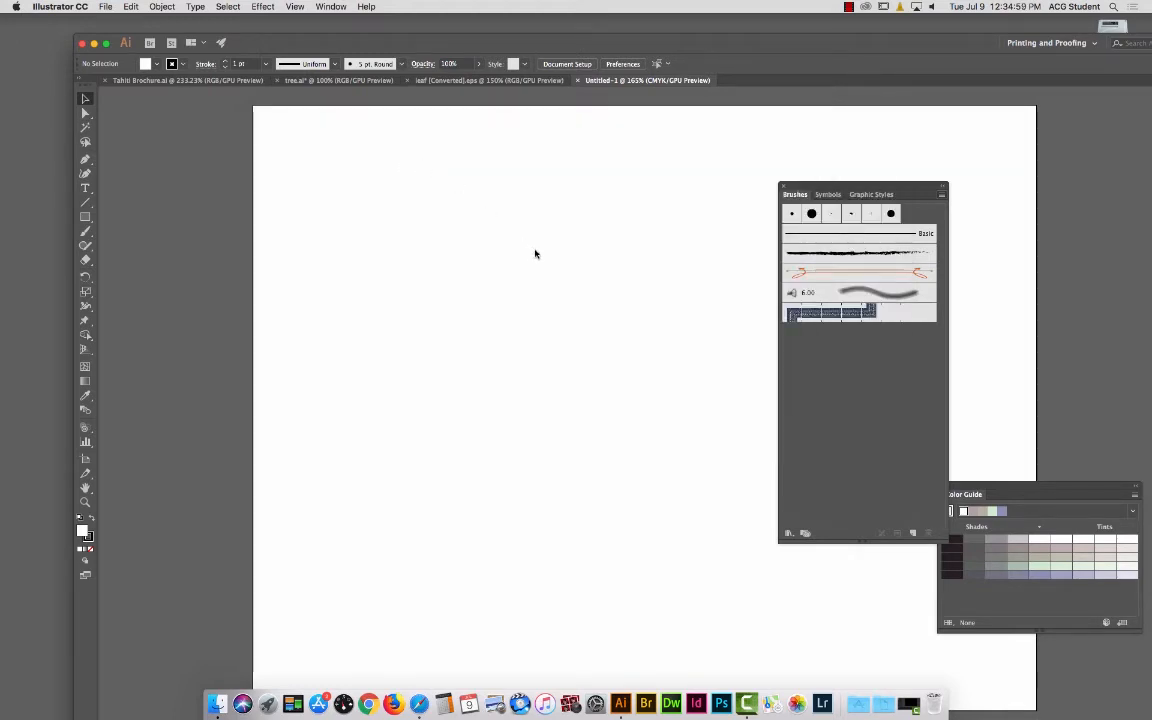
mouse_move(608, 327)
left_mouse_down()
mouse_move(893, 132)
mouse_move(1098, 149)
left_mouse_up()
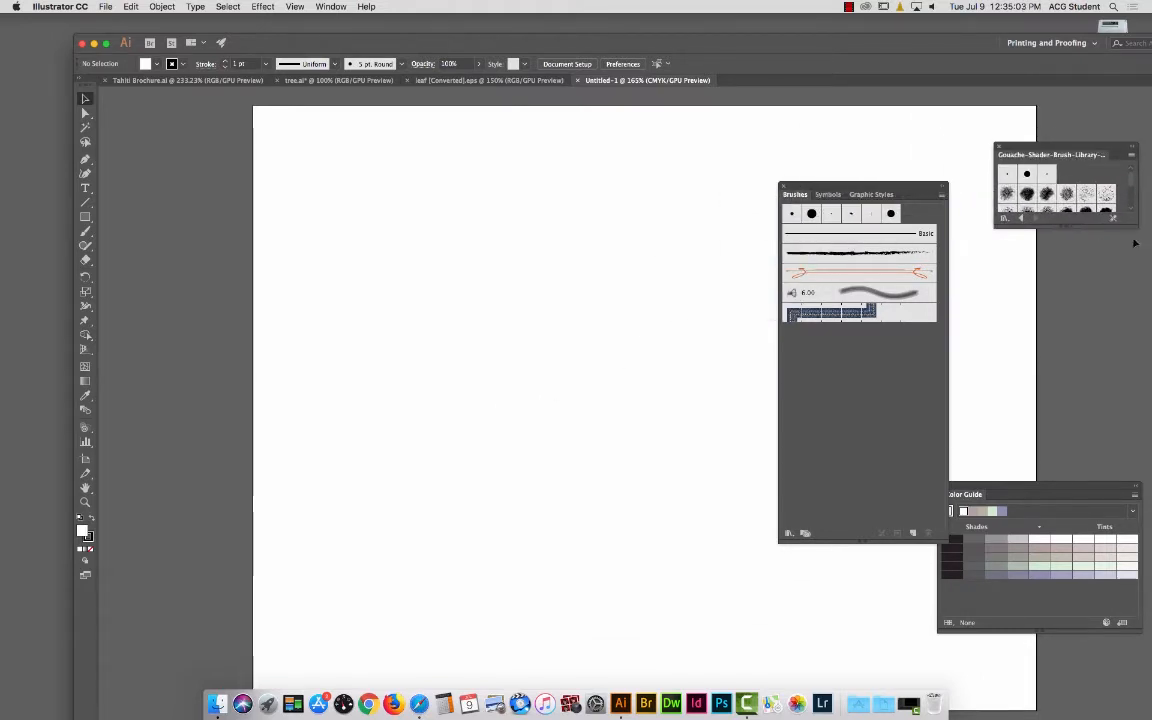
left_click_drag(1137, 227, 1143, 495)
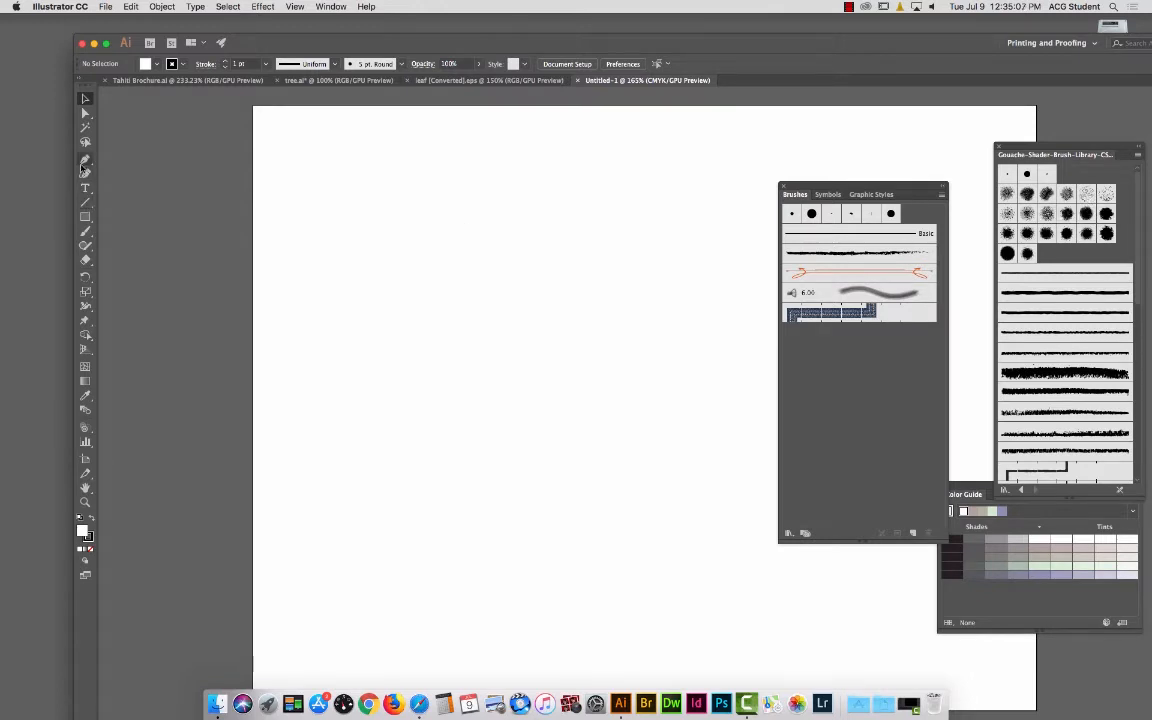
Draw an arched path across the artboard's upper left with the Pen tool and apply a speckled gouache scatter brush.
left_click(85, 160)
left_click(297, 233)
left_click_drag(586, 259, 739, 433)
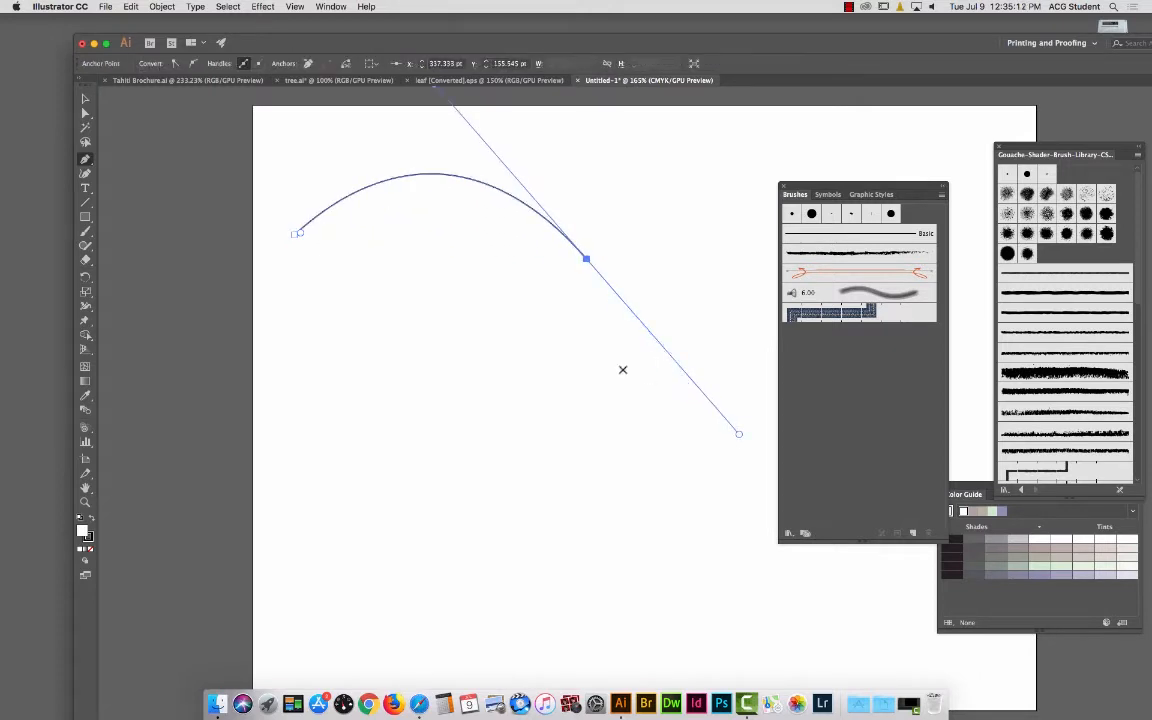
left_click(1085, 195)
Set the speckled arch's stroke weight to 0.5 pt and delete the arch.
left_click(85, 98)
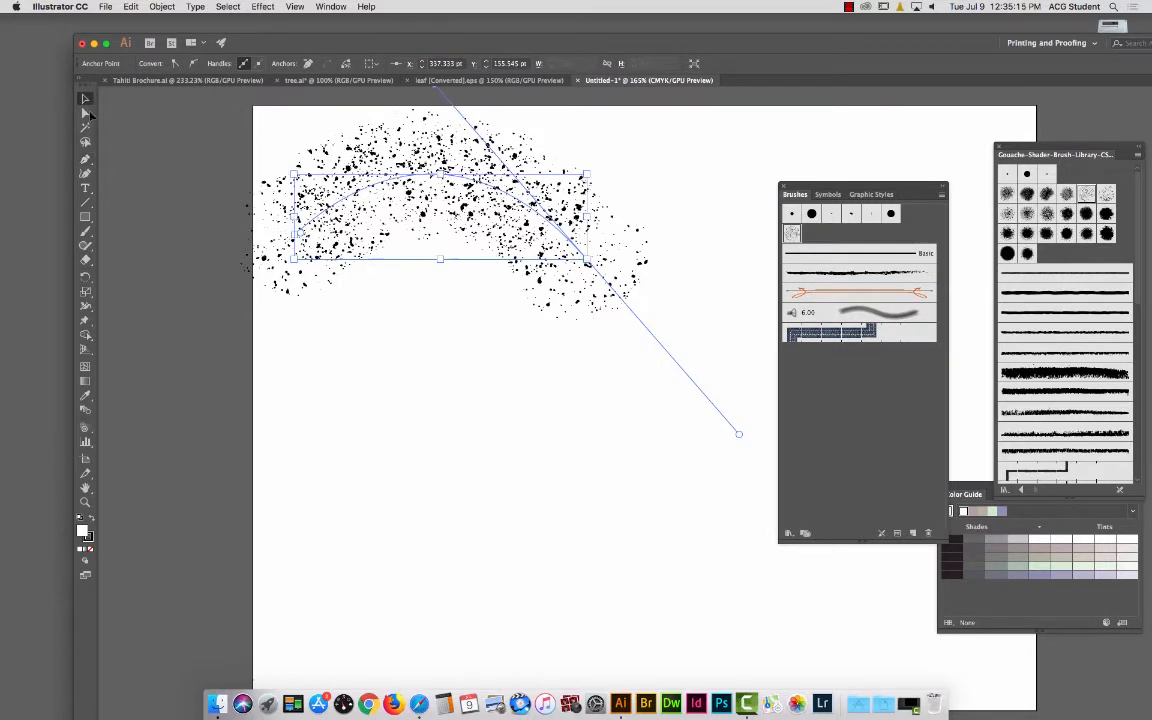
left_click_drag(216, 126, 335, 220)
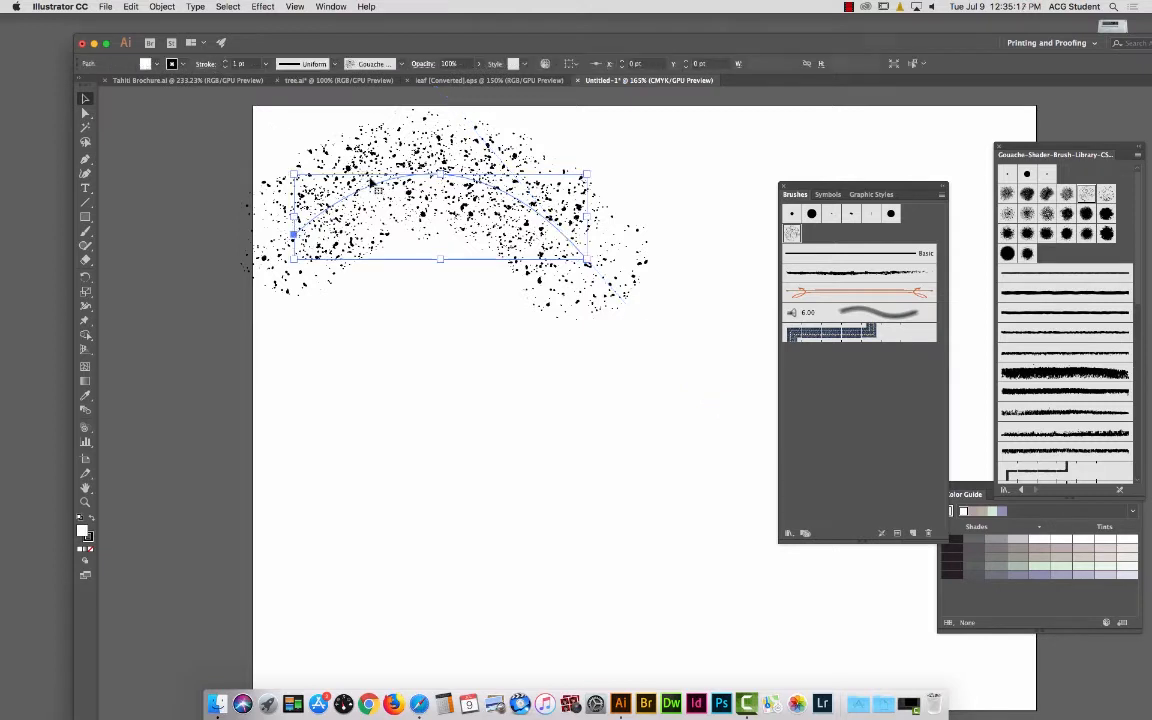
left_click(265, 63)
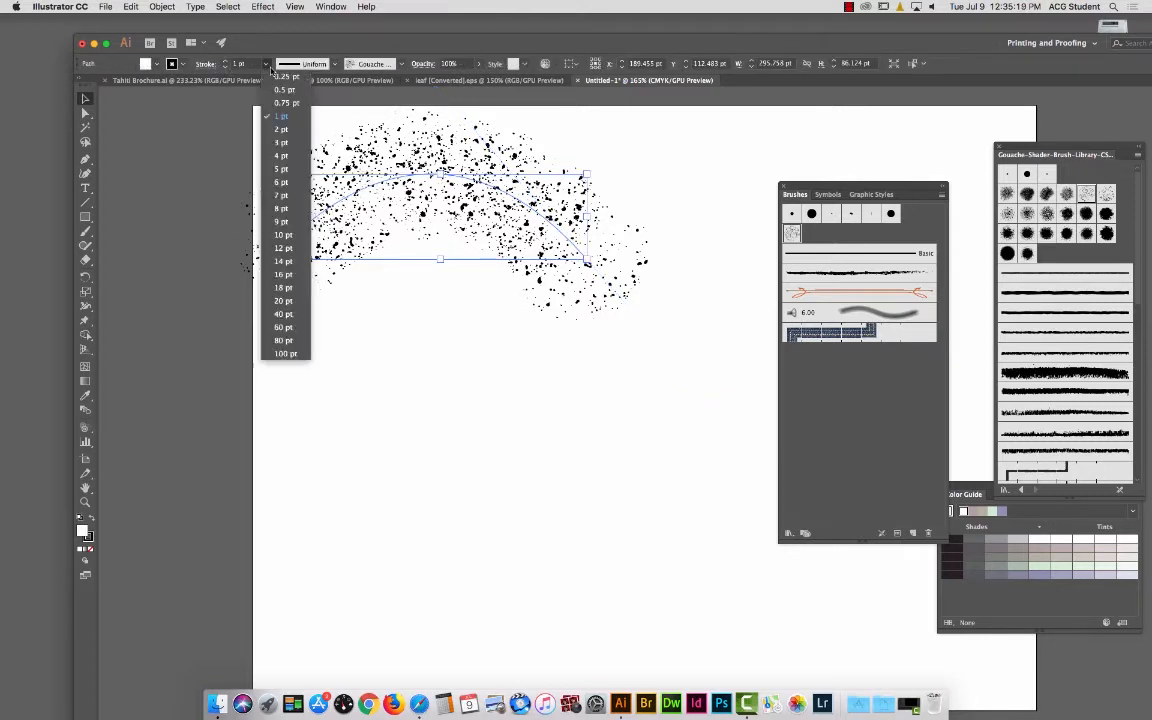
left_click(270, 116)
left_click(393, 270)
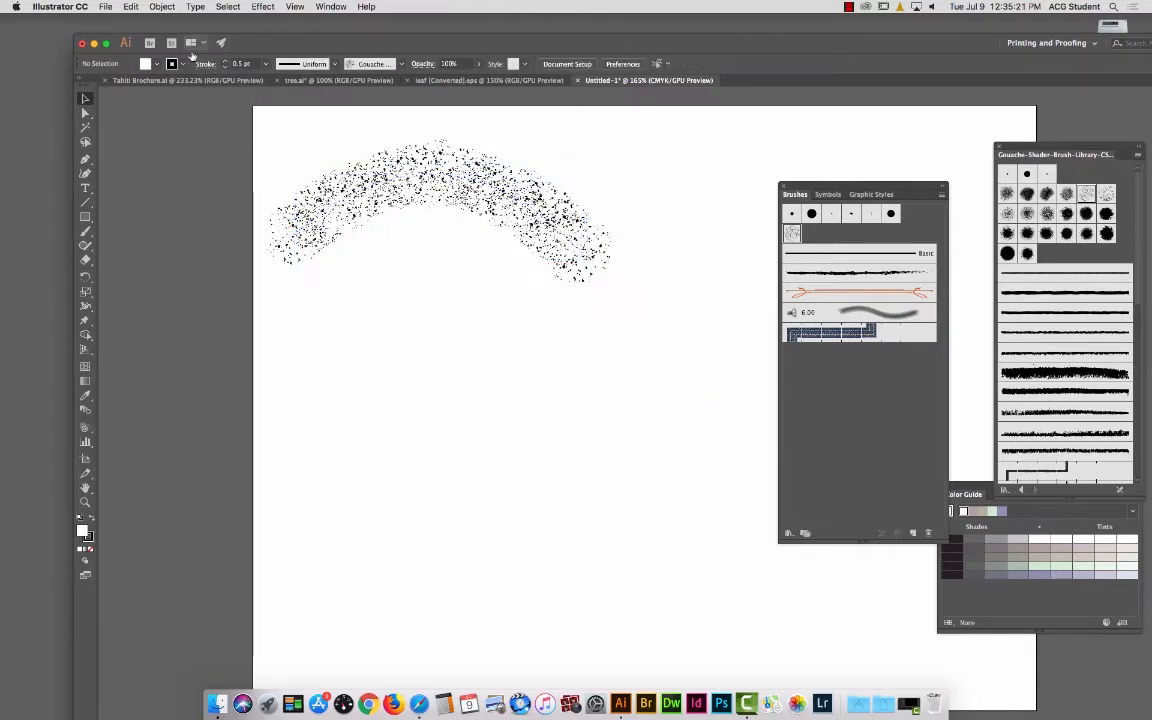
left_click(486, 200)
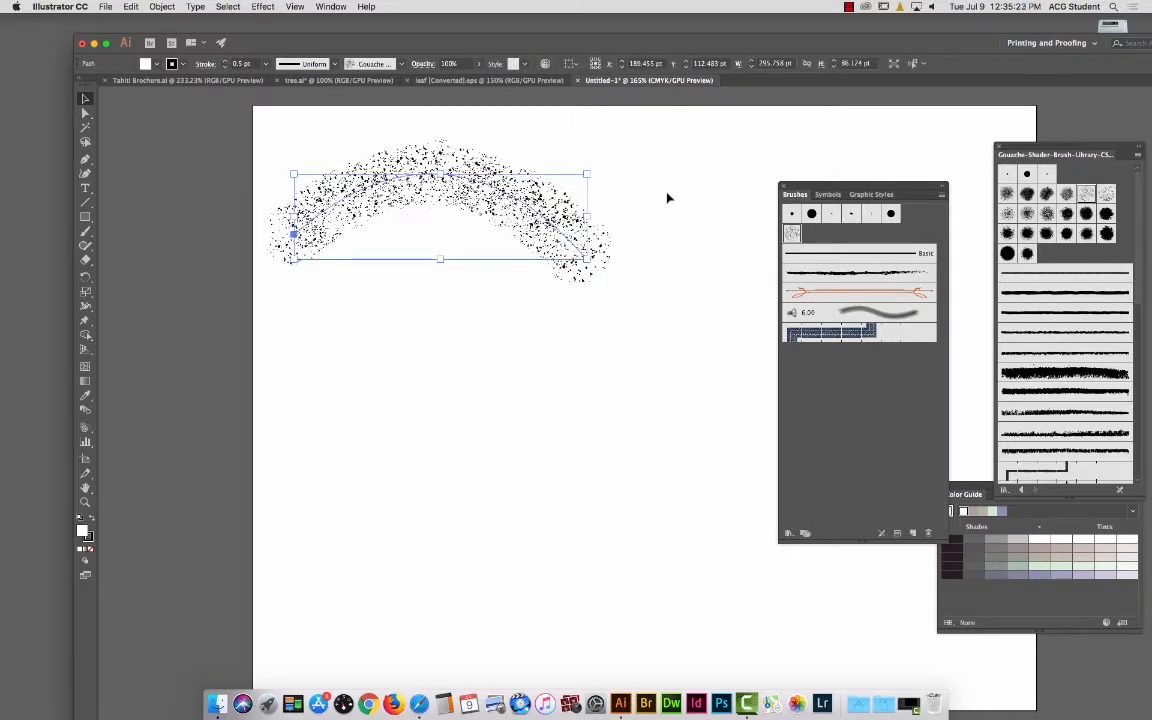
key("Delete")
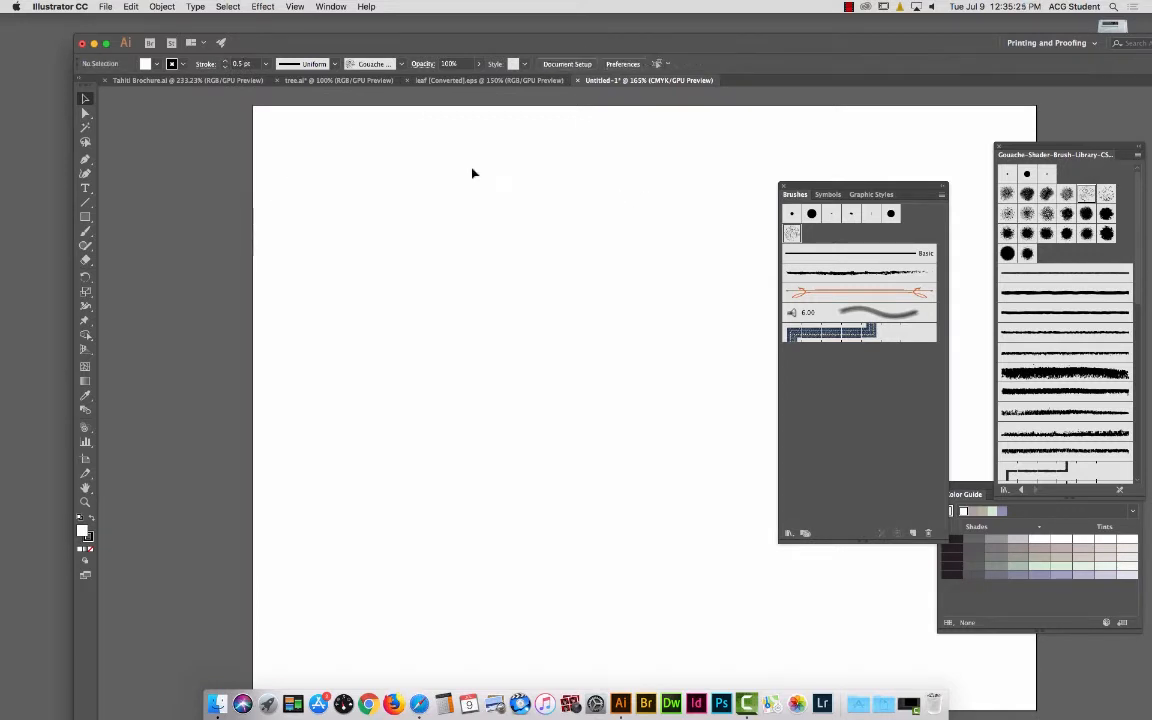
Switch to the Tahiti Brochure document and draw a nearly horizontal line with the Pen tool across the dark ground at the fire bowl.
left_click(217, 80)
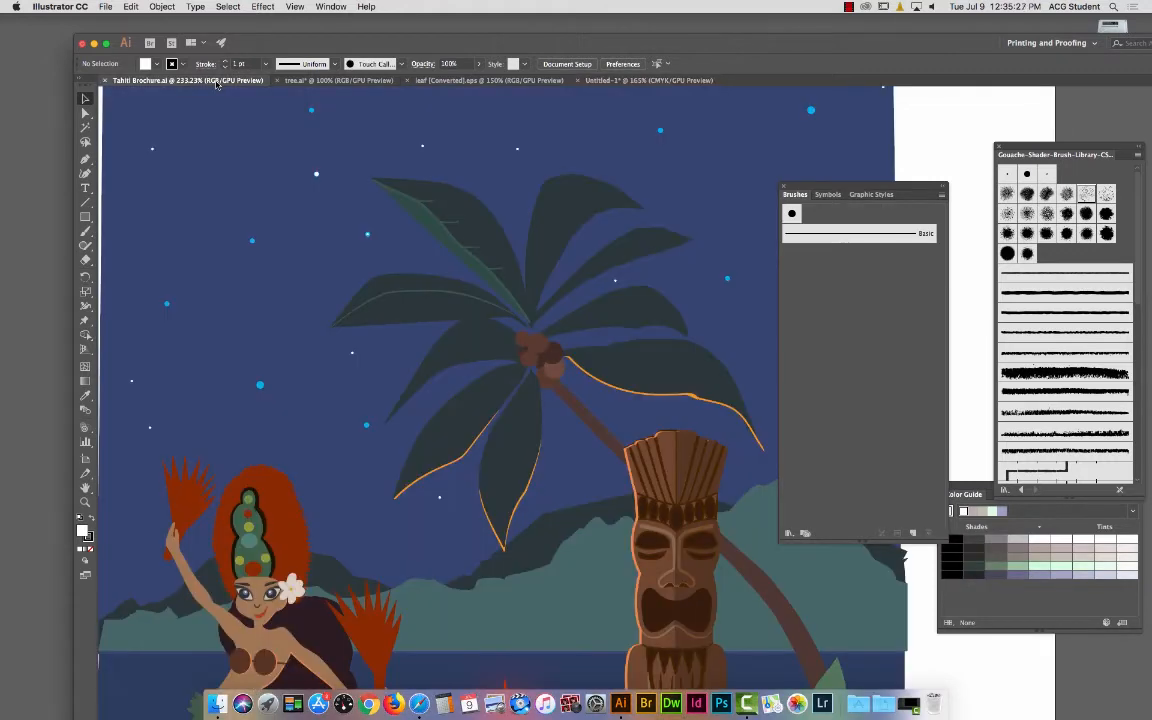
key("super+minus")
key("super+minus")
key("super+minus")
key("super+minus")
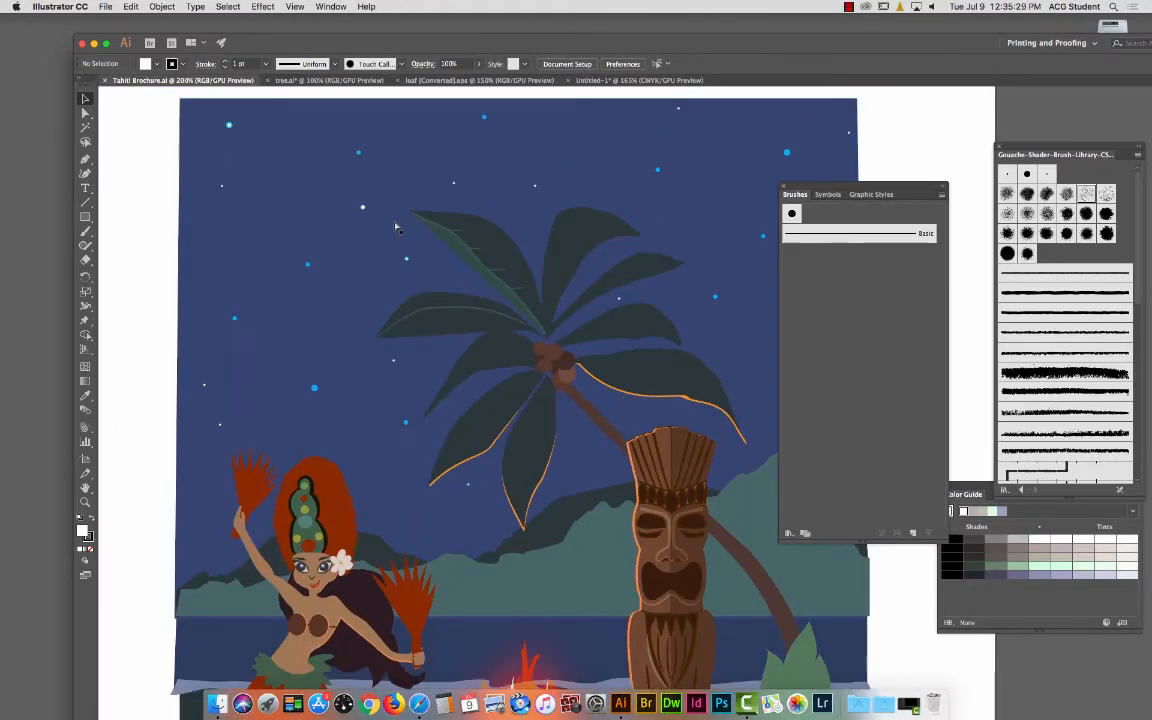
left_click_drag(533, 371, 426, 293)
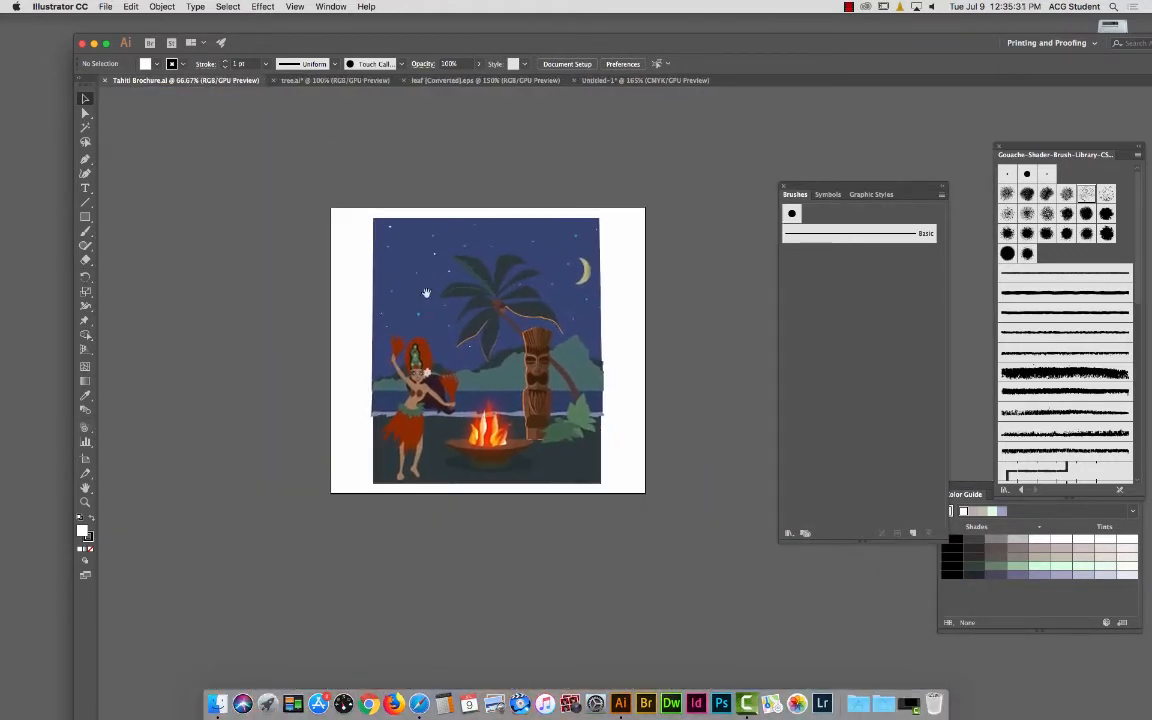
left_click(106, 6)
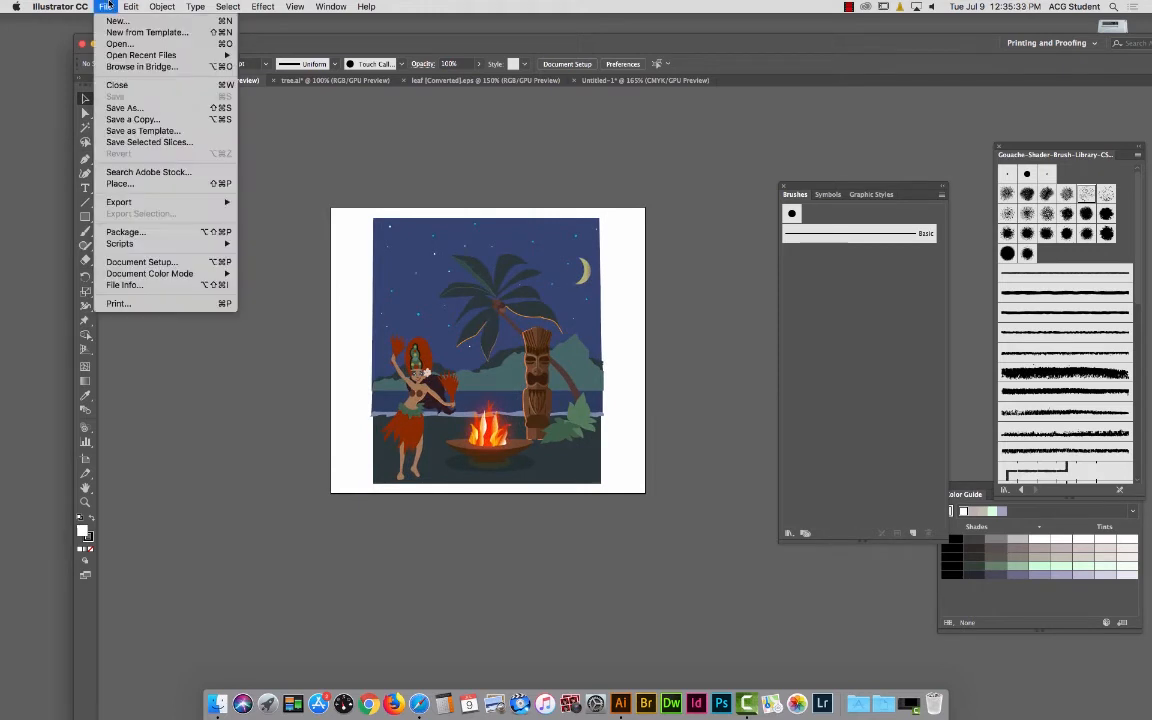
left_click(106, 6)
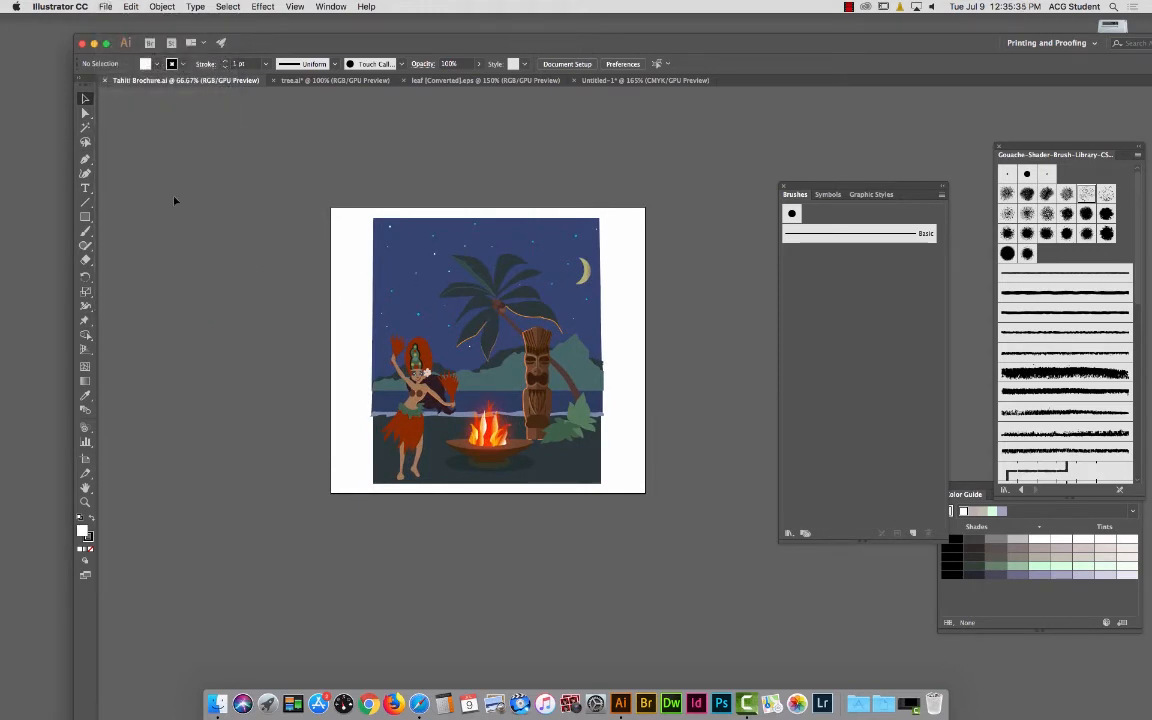
left_click(85, 158)
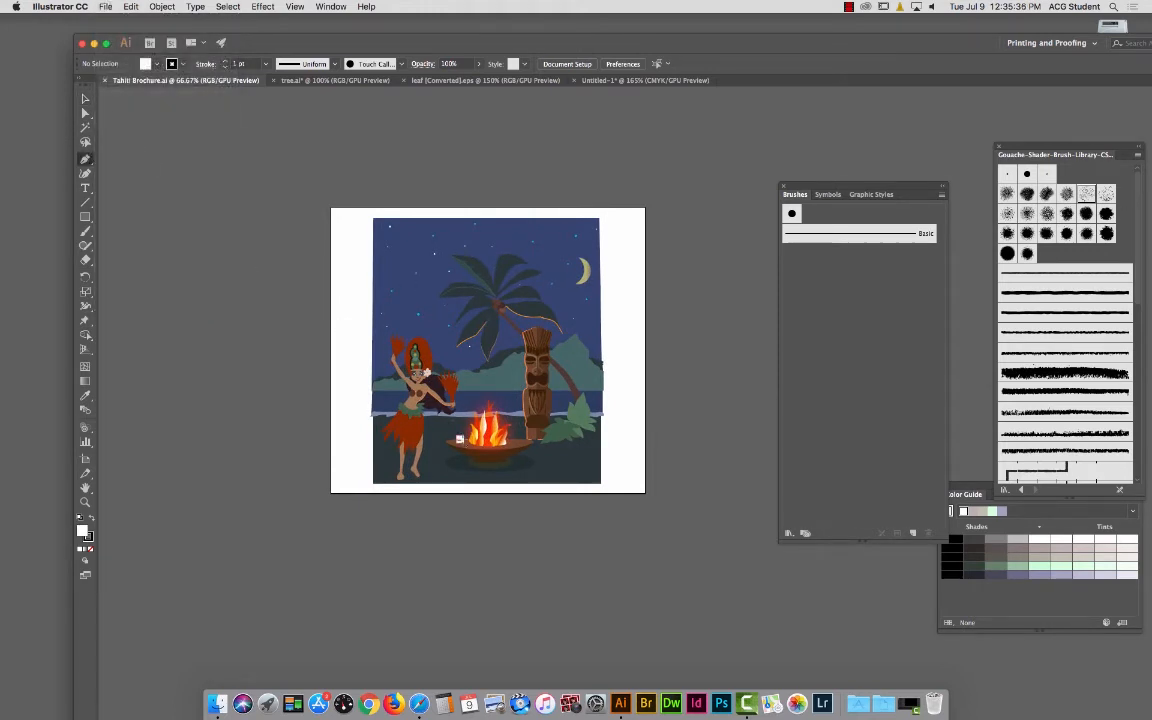
left_click(376, 455)
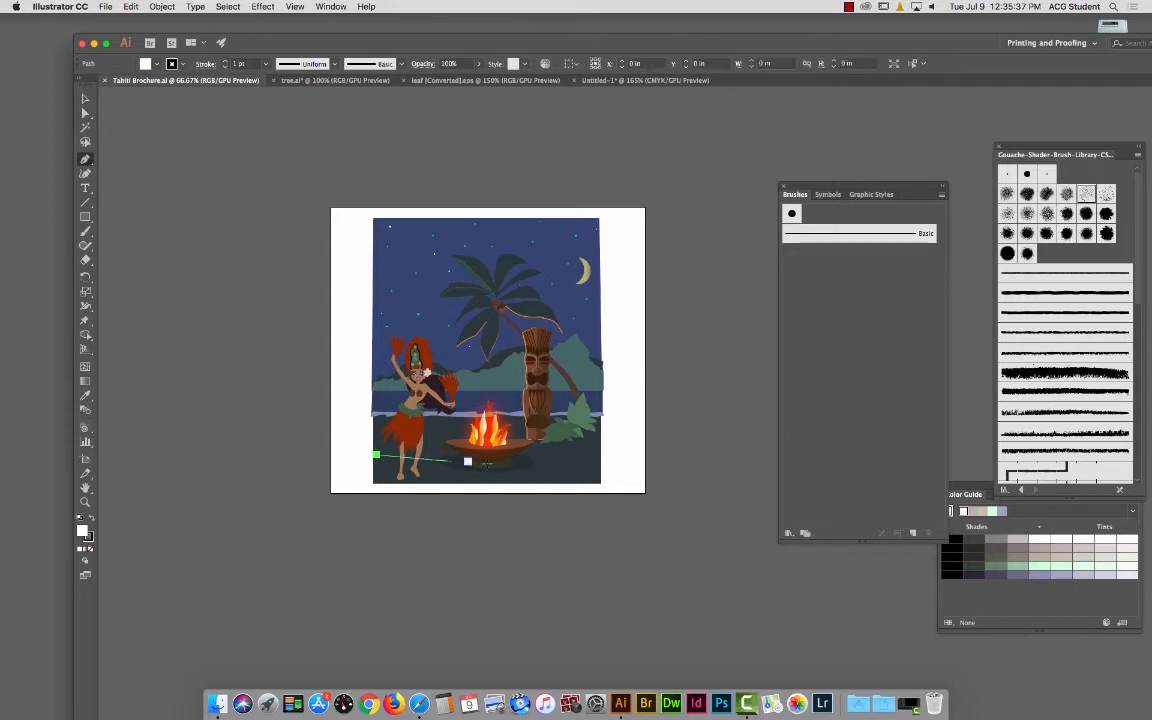
left_click(602, 463)
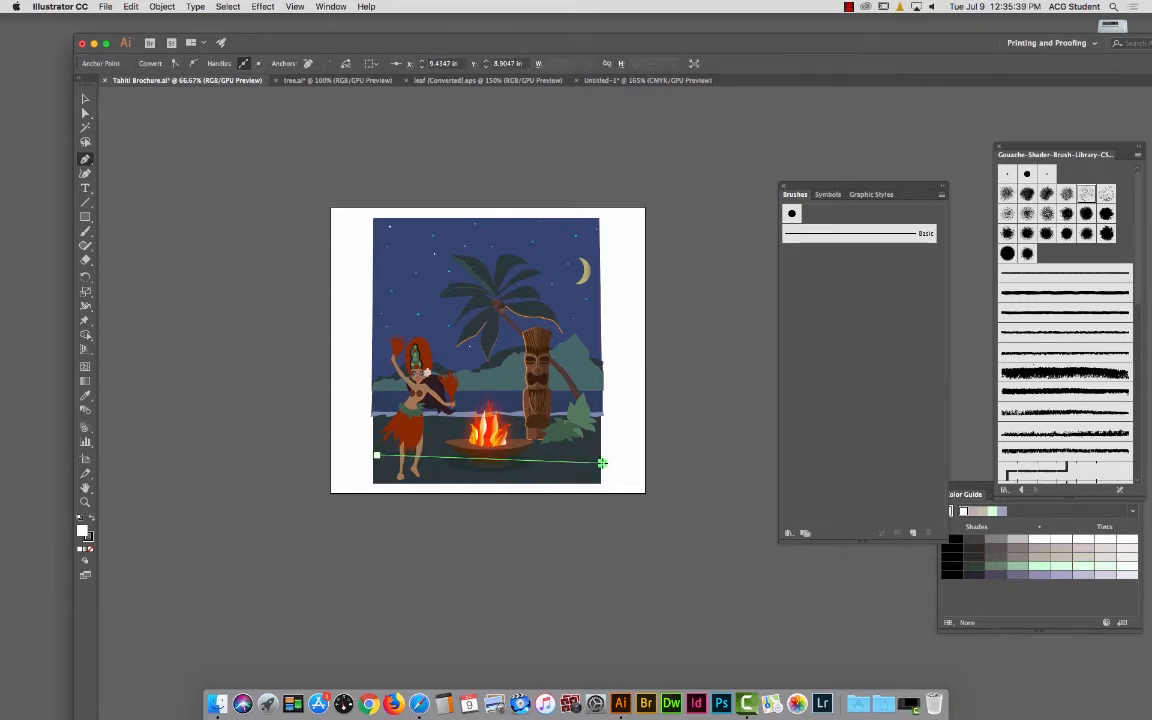
Sample the dark ground colour for the line, use it as the stroke and set the fill to none.
left_click(85, 395)
left_click(455, 426)
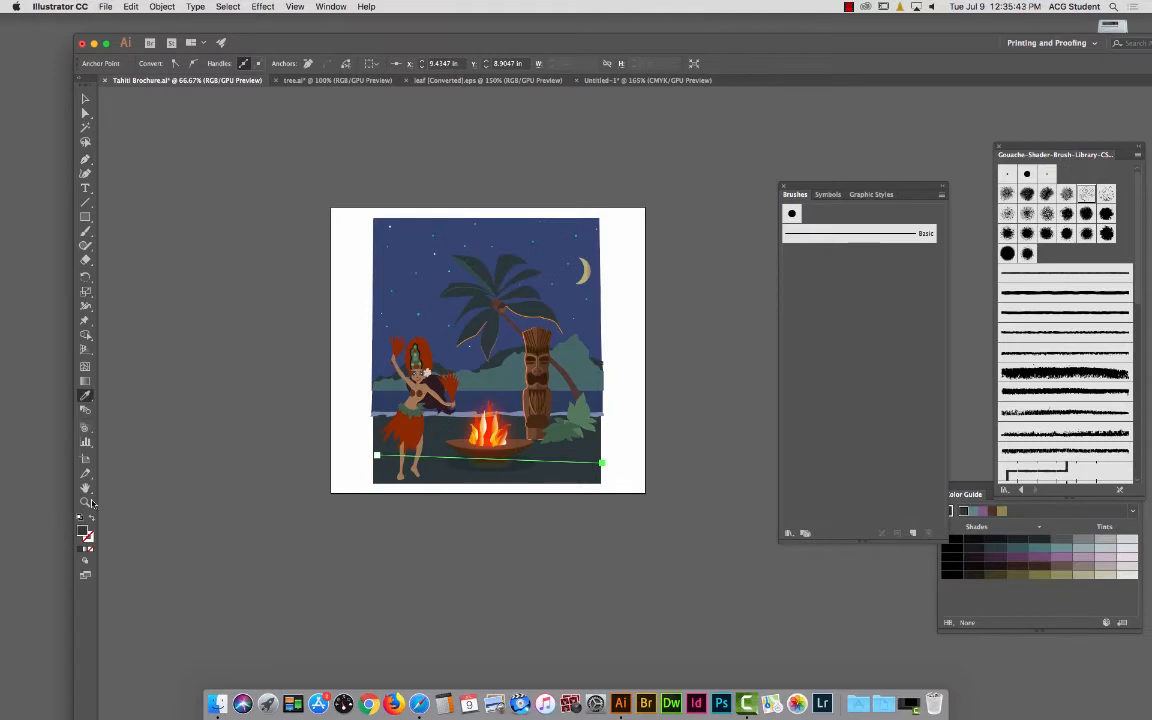
left_click(88, 537)
left_click(81, 549)
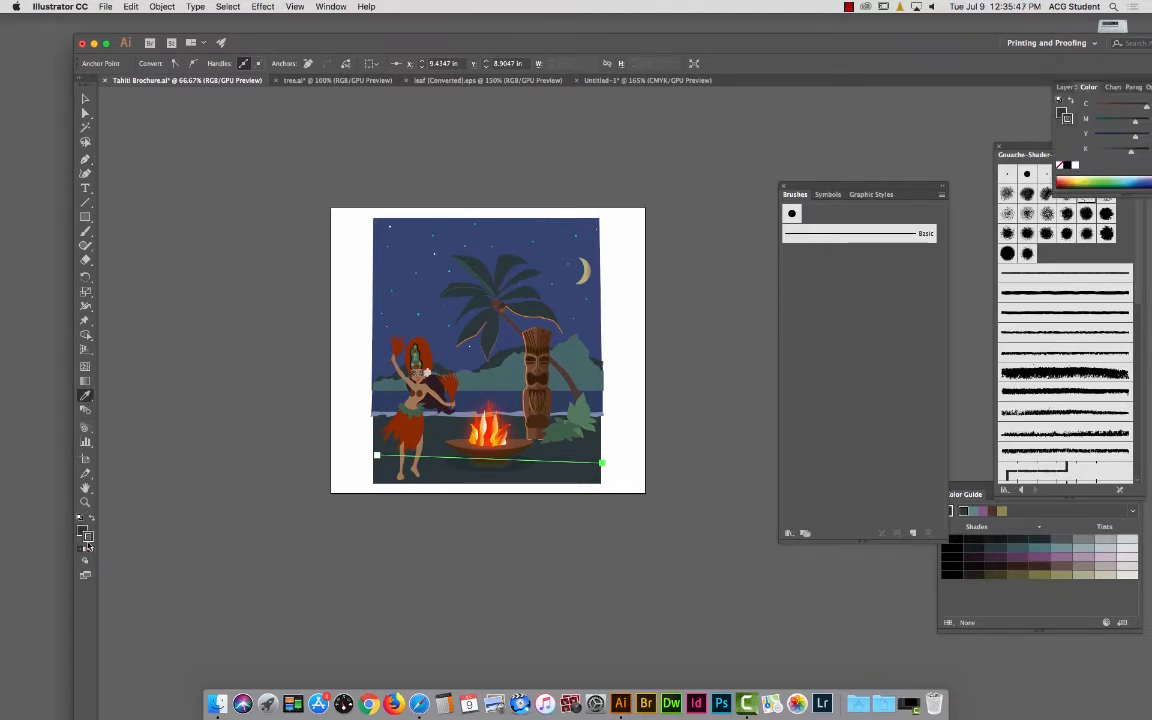
left_click(89, 547)
left_click(89, 538)
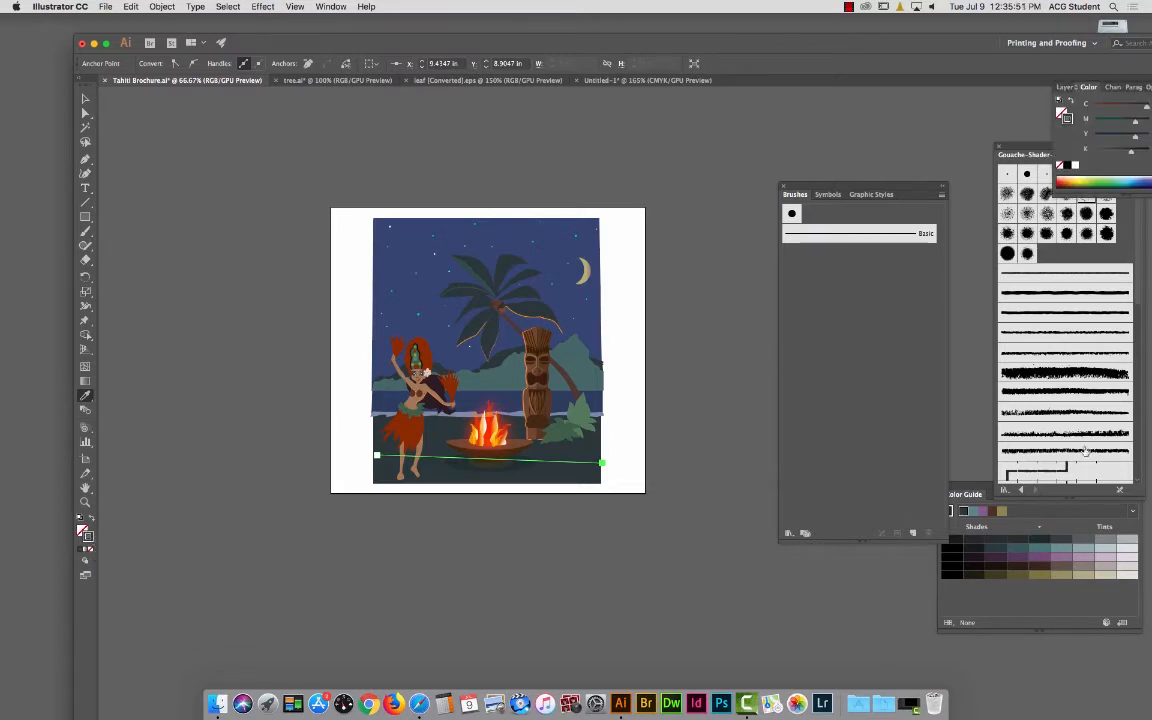
Maximize the document window and recolour the line's stroke to golden orange with C 19, M 47.06, Y 100 and K 7.84.
double_click(945, 44)
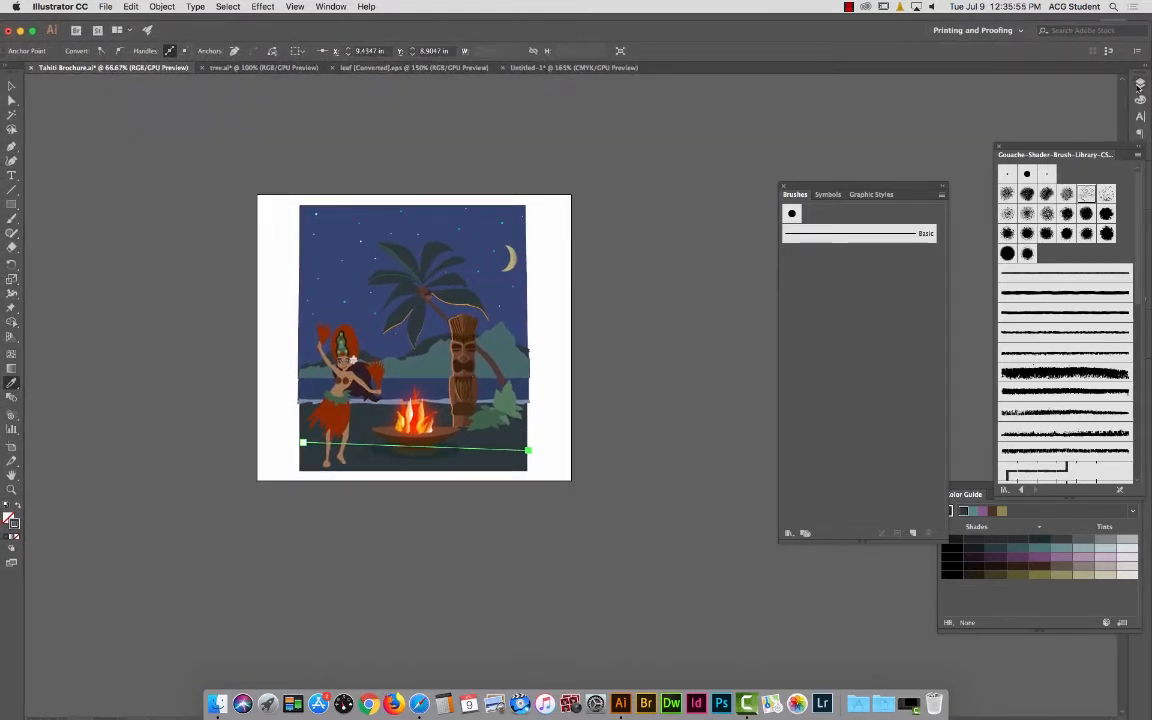
left_click(1141, 100)
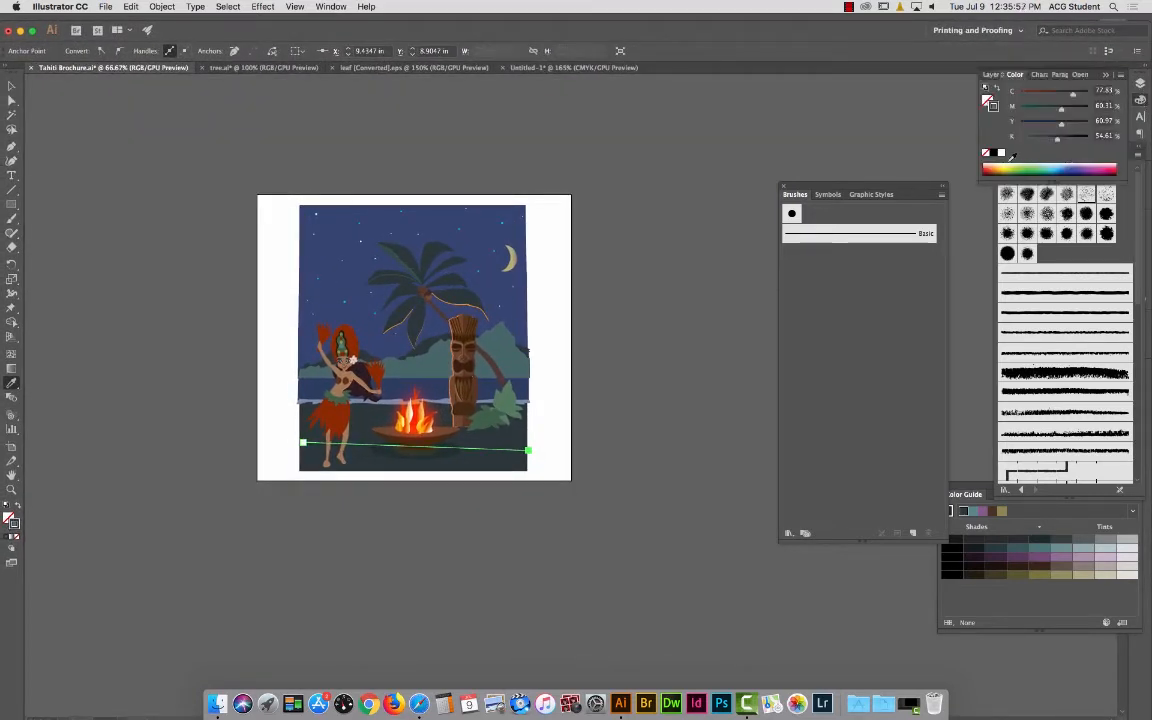
left_click(997, 166)
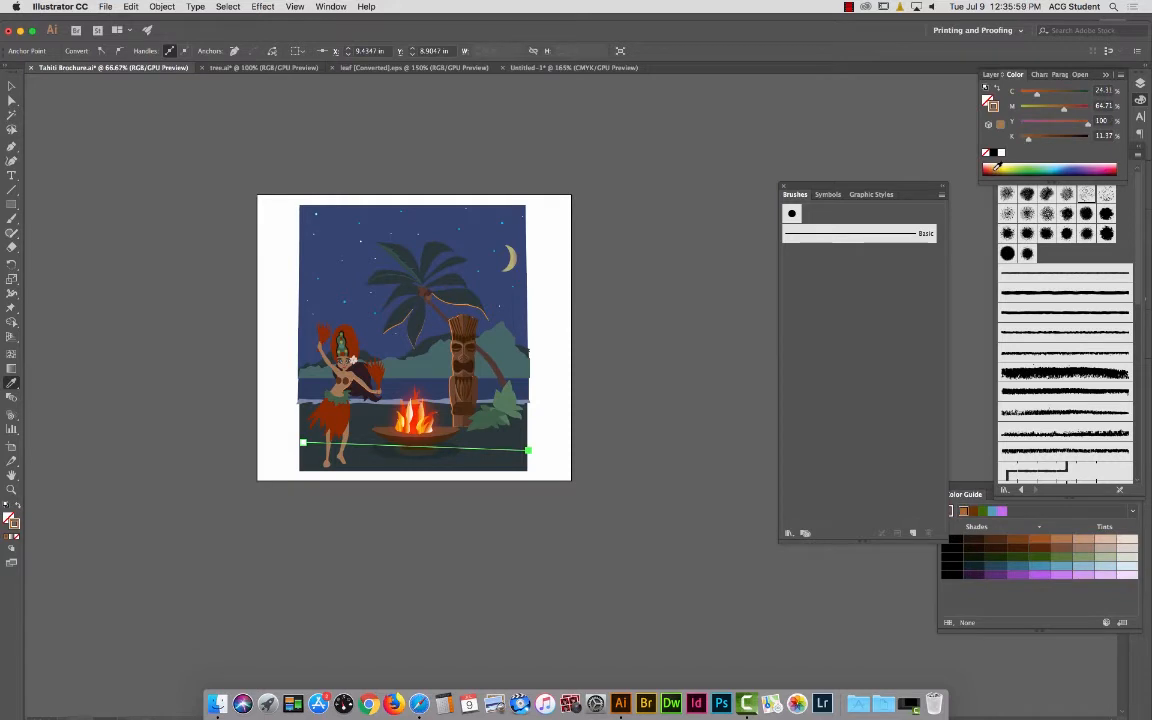
left_click_drag(1000, 166, 1013, 160)
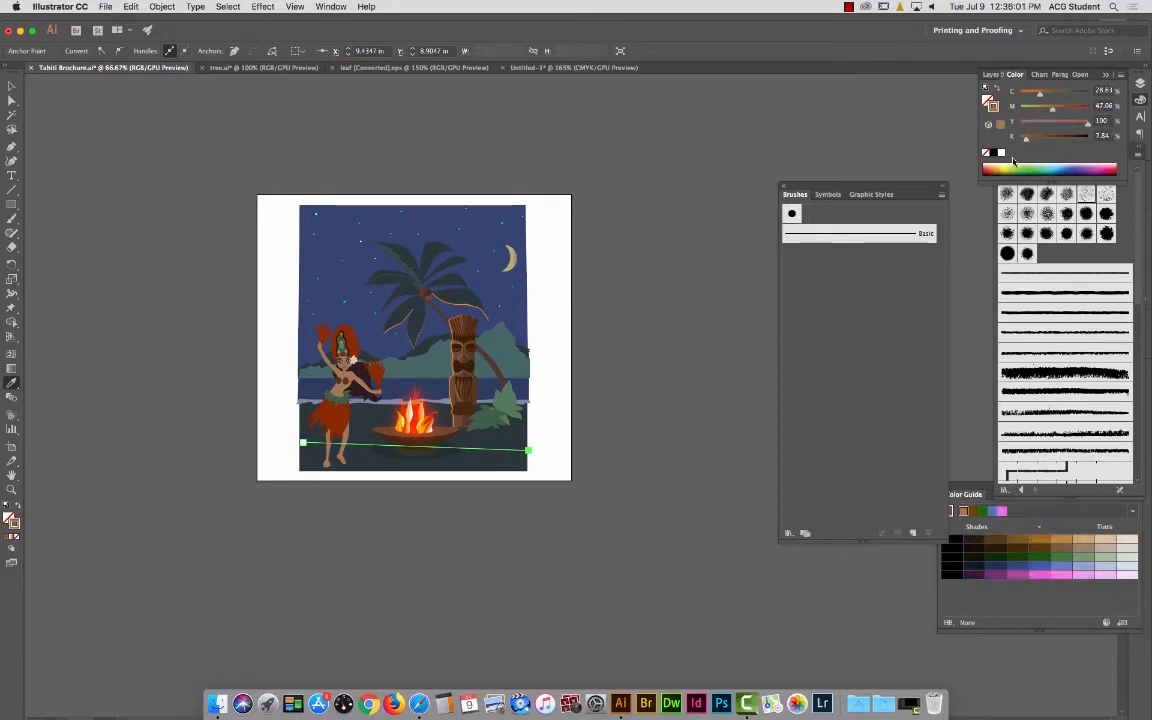
left_click_drag(1040, 96, 1033, 96)
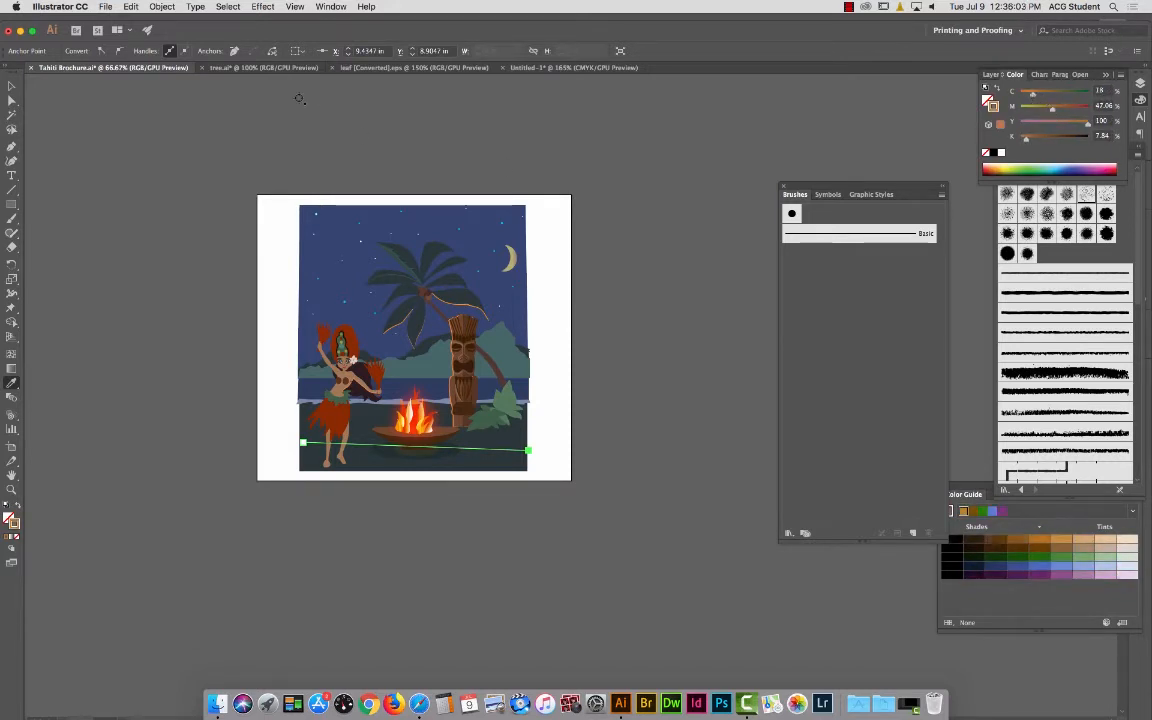
Apply the speckled gouache scatter brush to the orange ground line and deselect it.
left_click(11, 87)
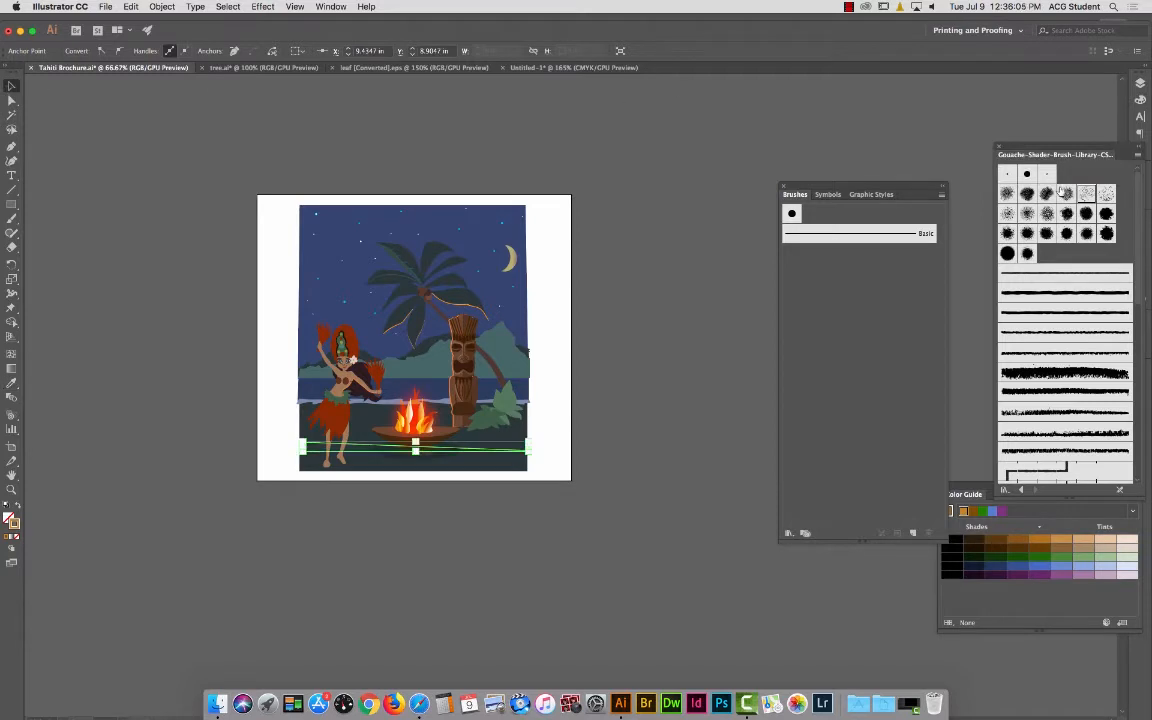
left_click(1010, 213)
left_click(630, 452)
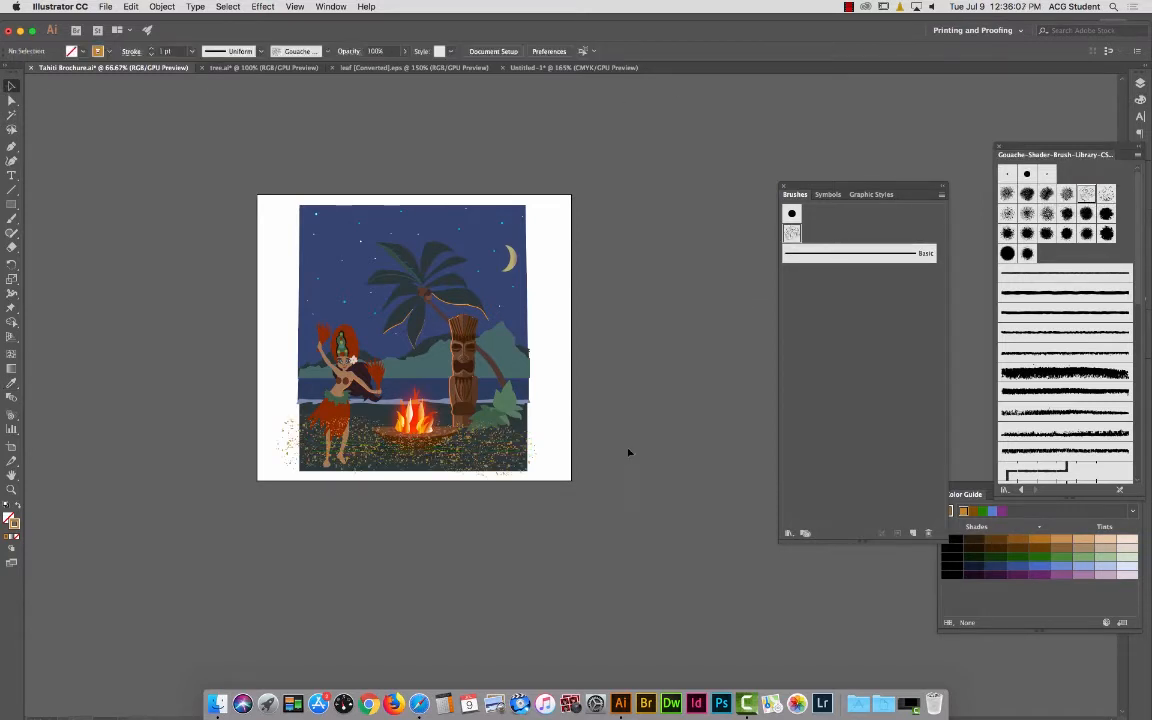
Set the speckled orange ground line's stroke weight to 0.5 pt and move the line slightly lower on the ground.
left_click_drag(536, 437, 596, 369)
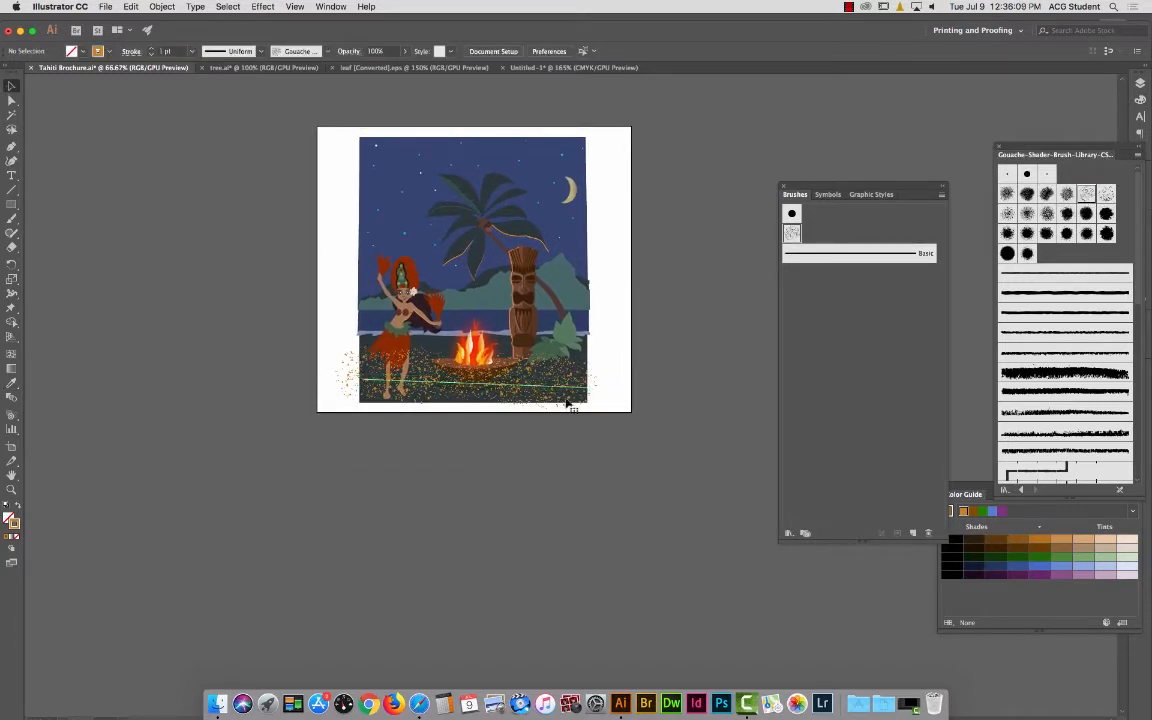
left_click(564, 400)
left_click(191, 51)
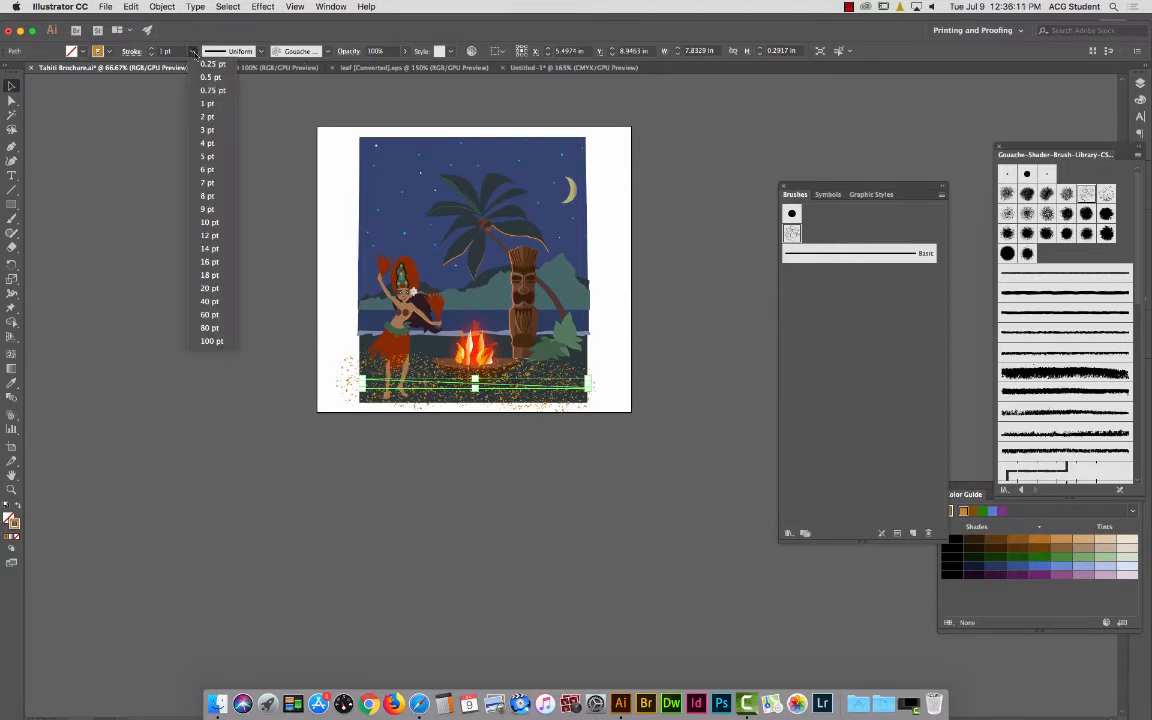
left_click(198, 72)
left_click(620, 401)
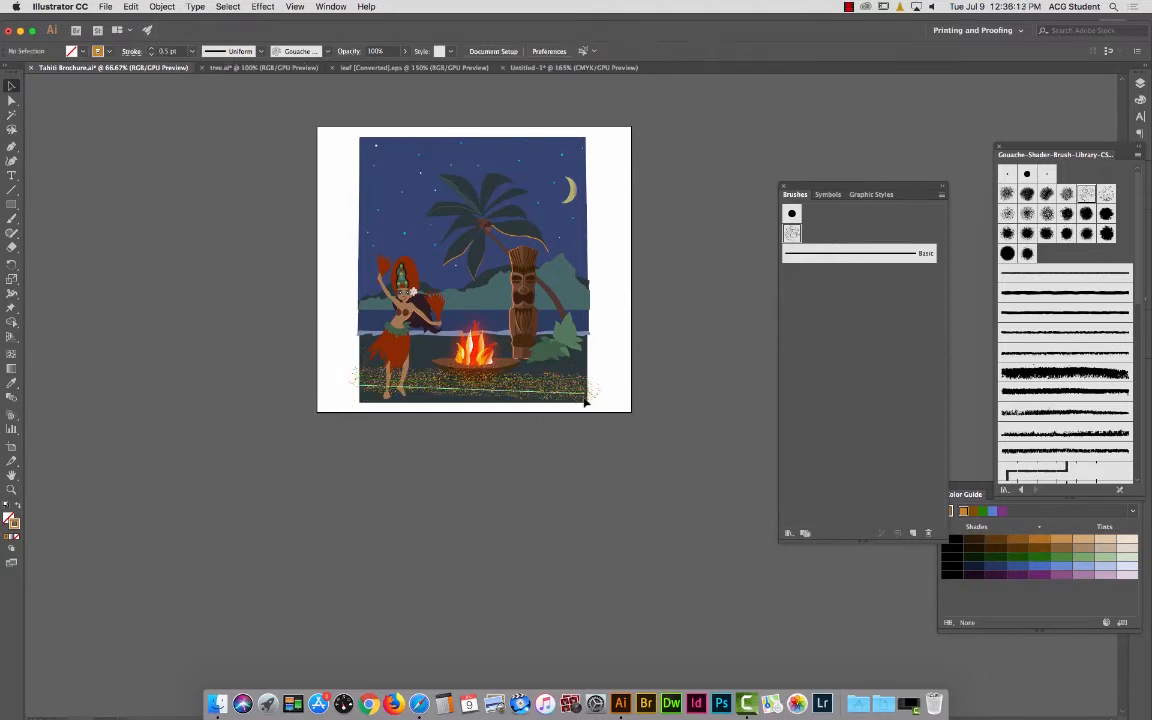
left_click(532, 405)
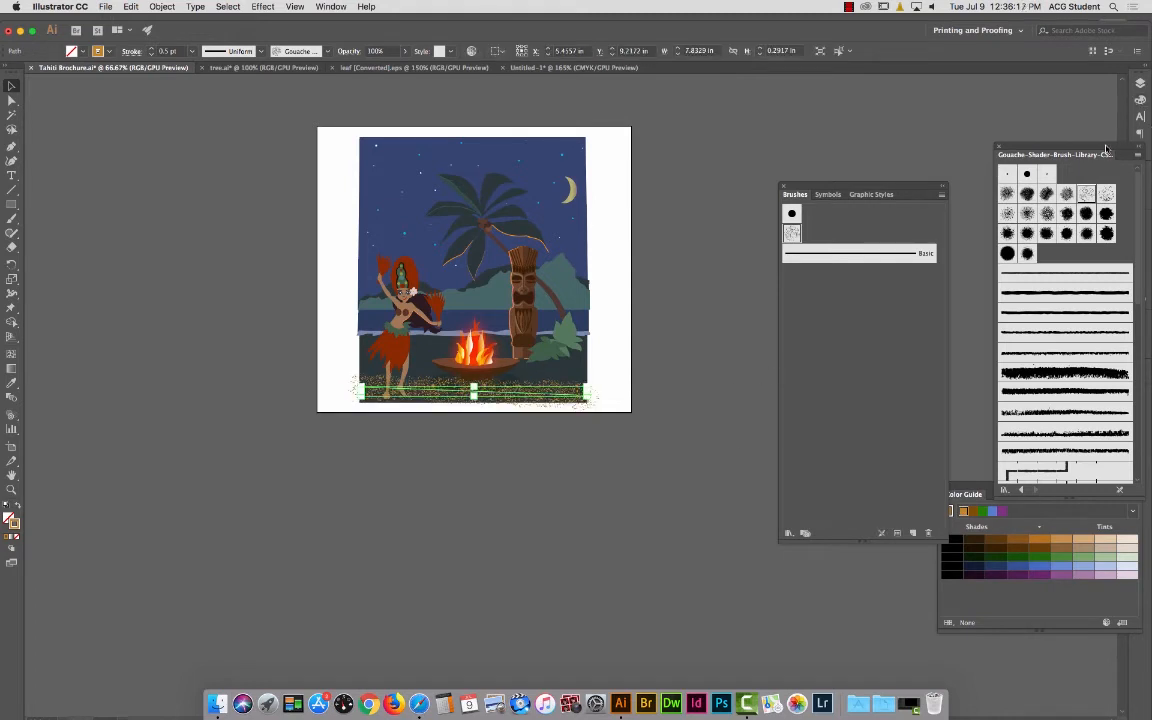
Lower the selected speckled ground line's opacity to 44% and deselect it.
left_click_drag(1106, 150, 1015, 131)
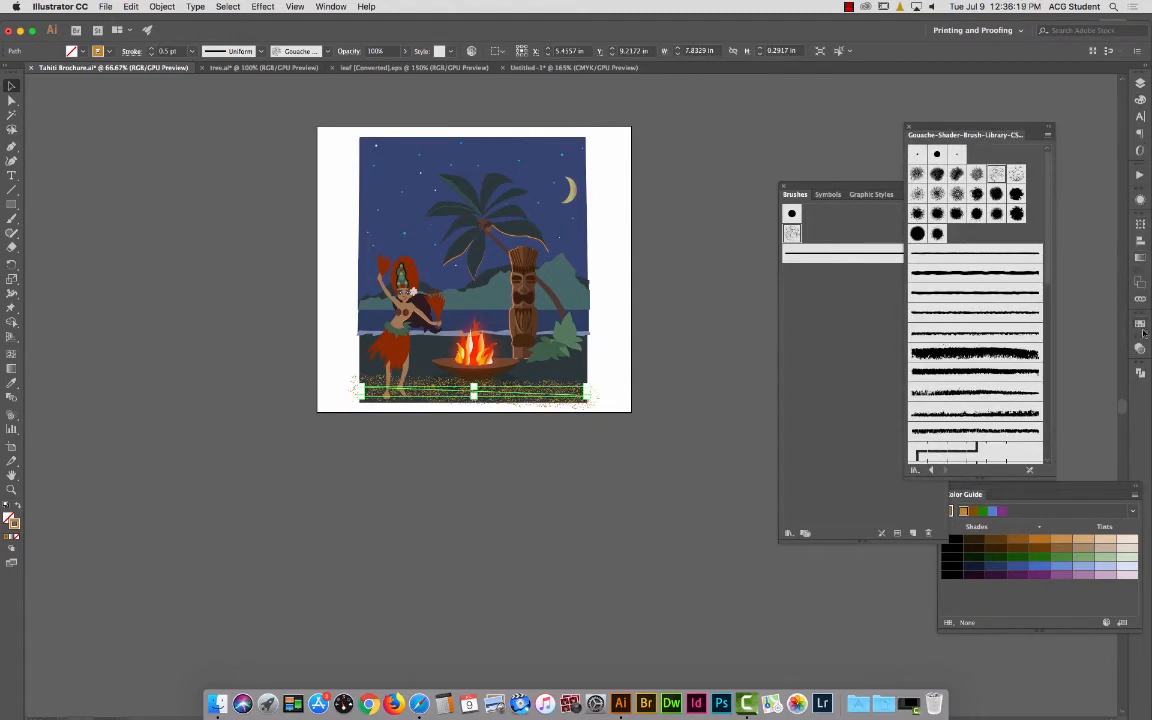
left_click(1140, 347)
left_click(1111, 356)
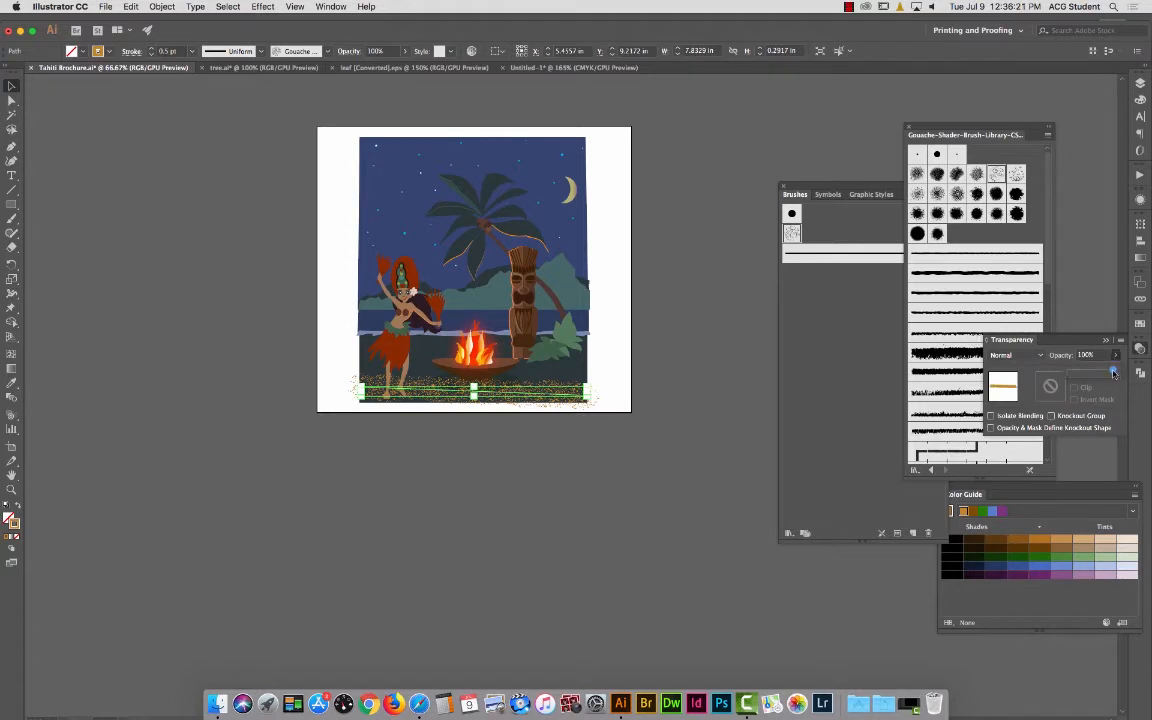
left_click_drag(1113, 372, 1088, 373)
left_click(729, 168)
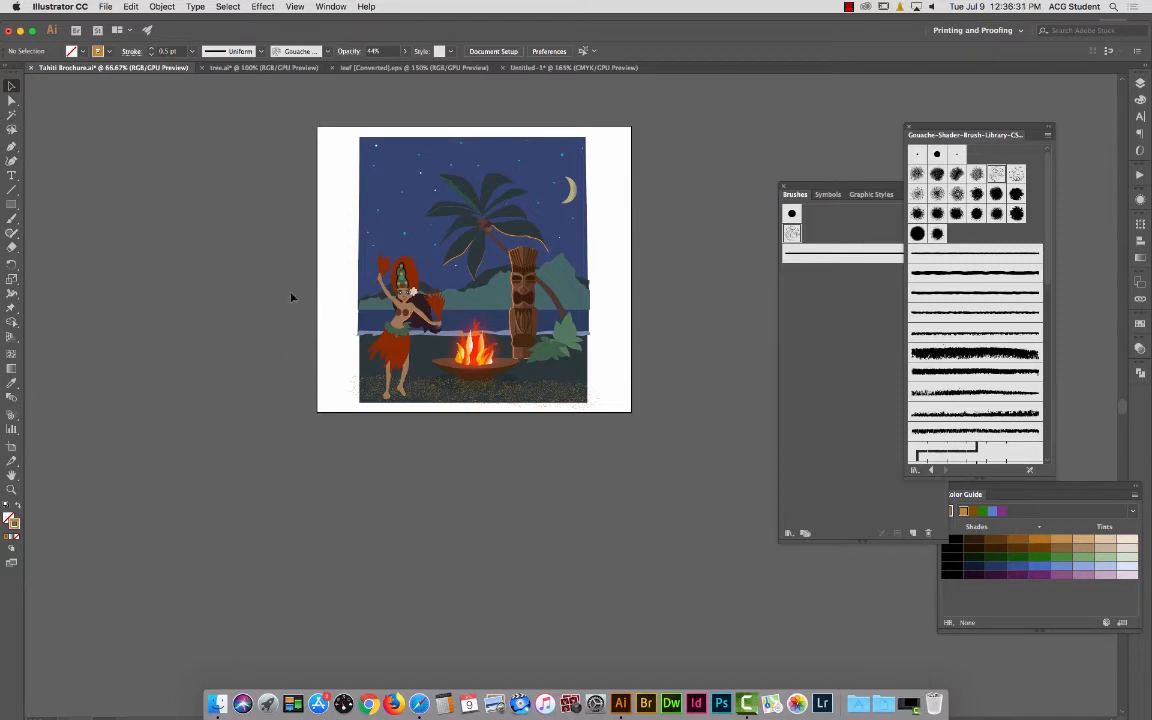
left_click_drag(598, 336, 617, 326)
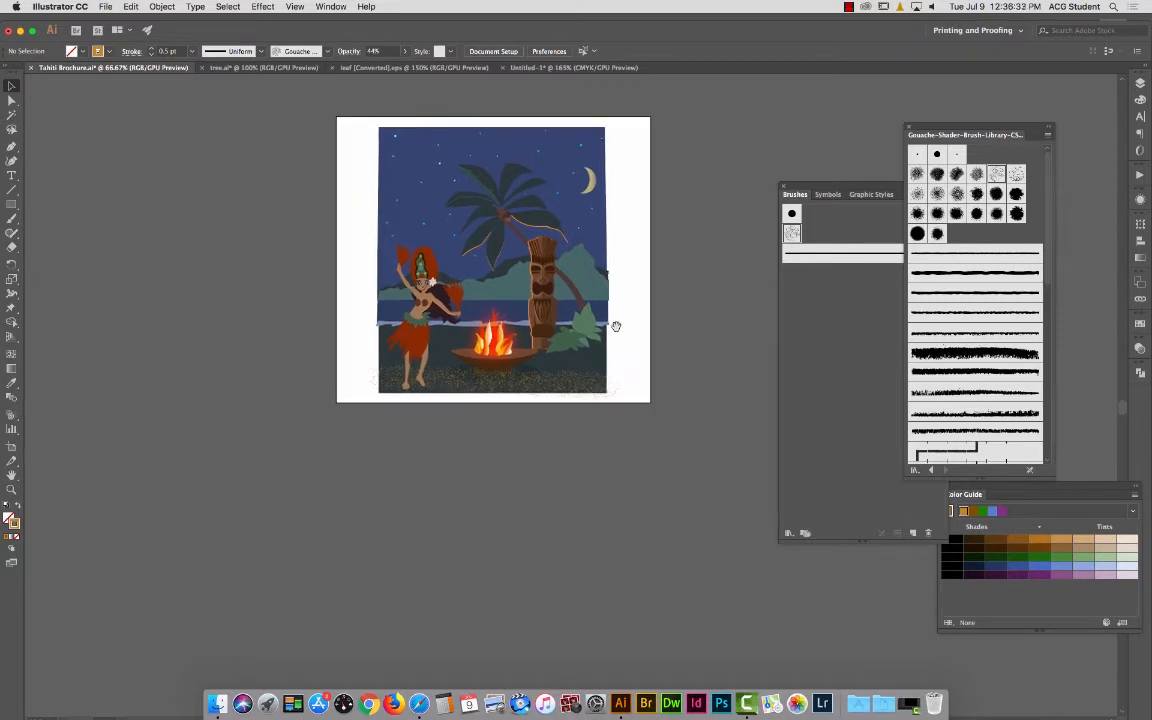
Create a new landscape Letter document, 792 x 612 pt, from the recent presets.
left_click(104, 6)
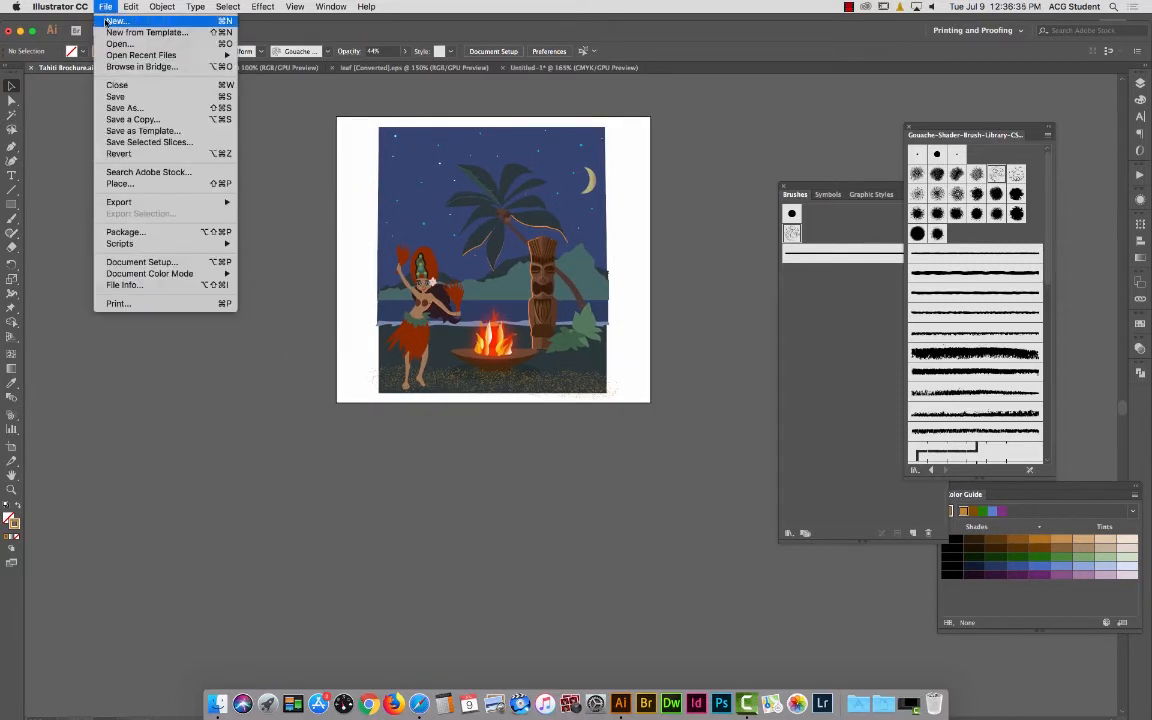
left_click(120, 22)
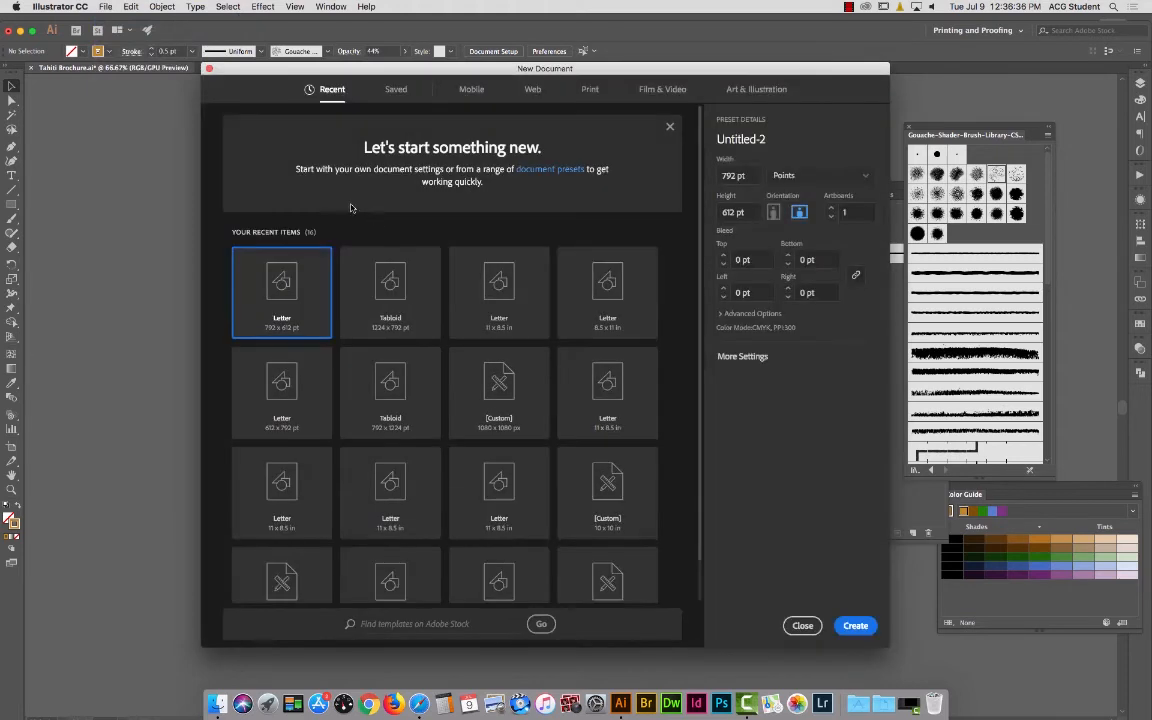
double_click(282, 289)
Draw a large closed rounded blob, about 475 by 439 pt, on the blank artboard with the Pen tool.
left_click_drag(467, 343, 389, 333)
left_click(11, 146)
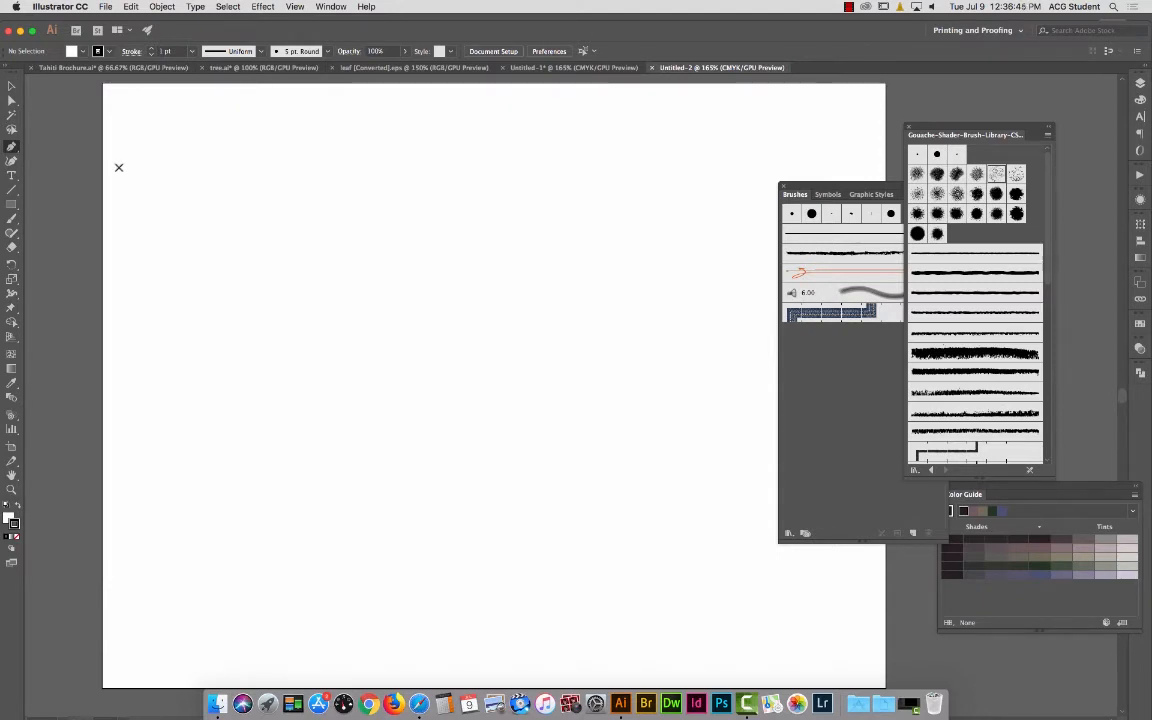
left_click(366, 177)
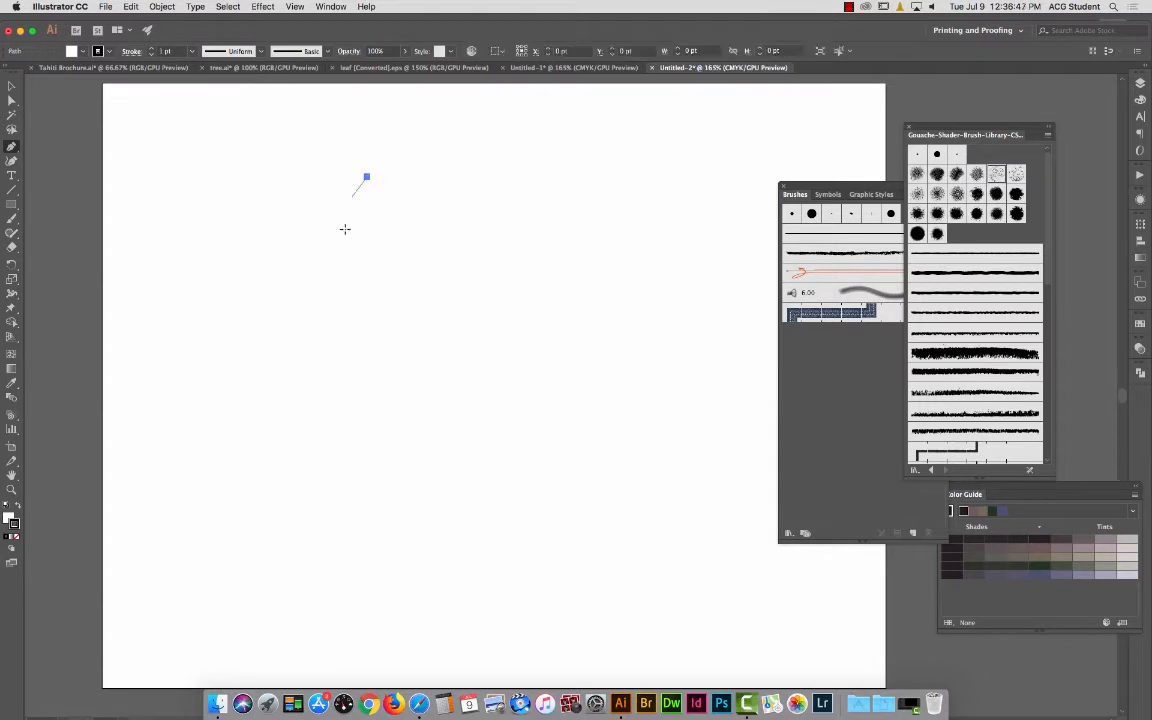
left_click_drag(204, 318, 198, 432)
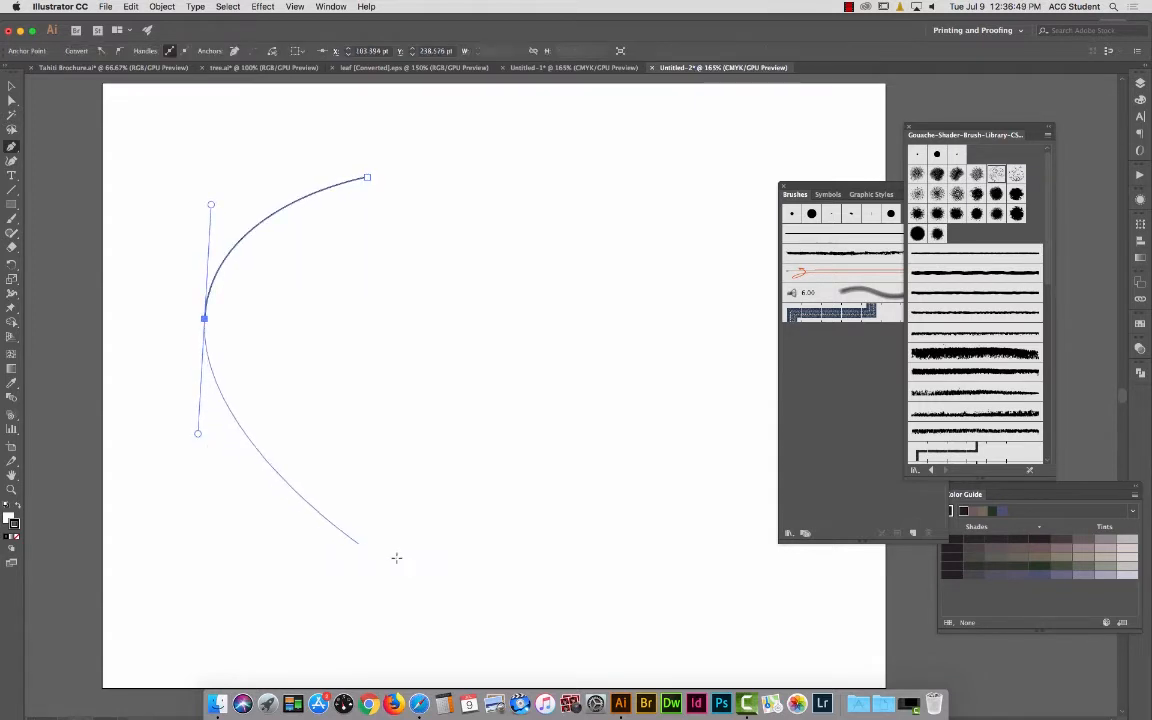
left_click_drag(424, 572, 454, 611)
left_click_drag(663, 531, 697, 431)
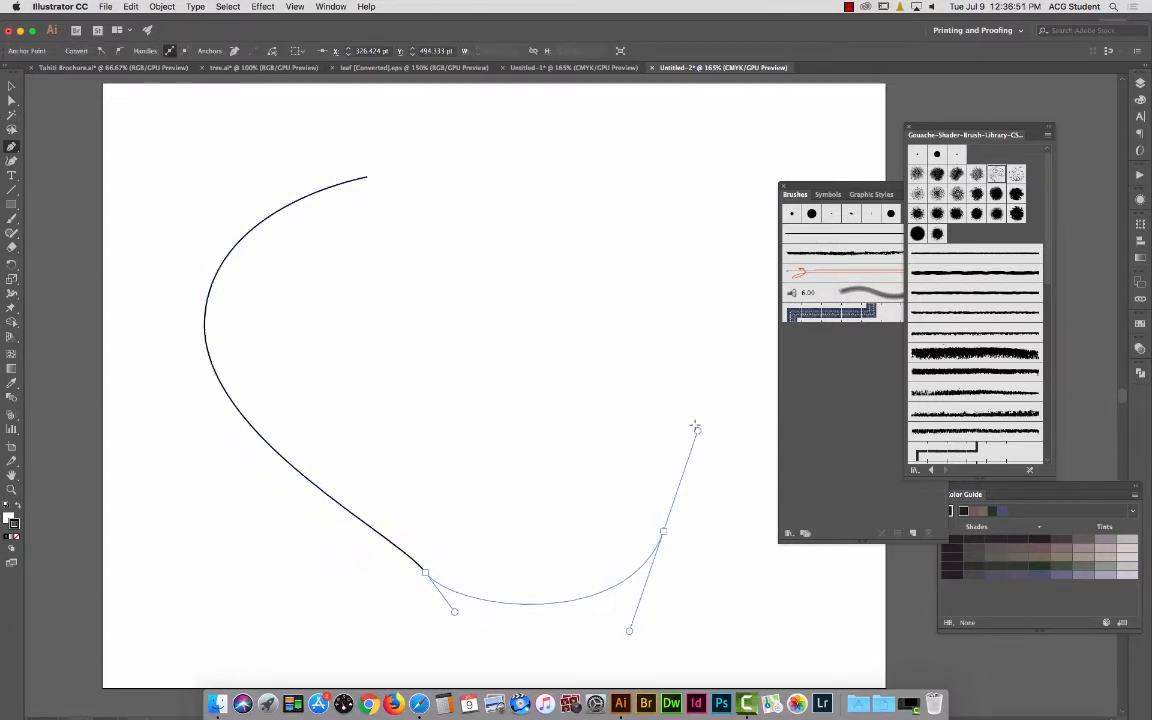
left_click_drag(368, 178, 69, 235)
Remove the blob's stroke and fill it with light blue.
left_click(12, 86)
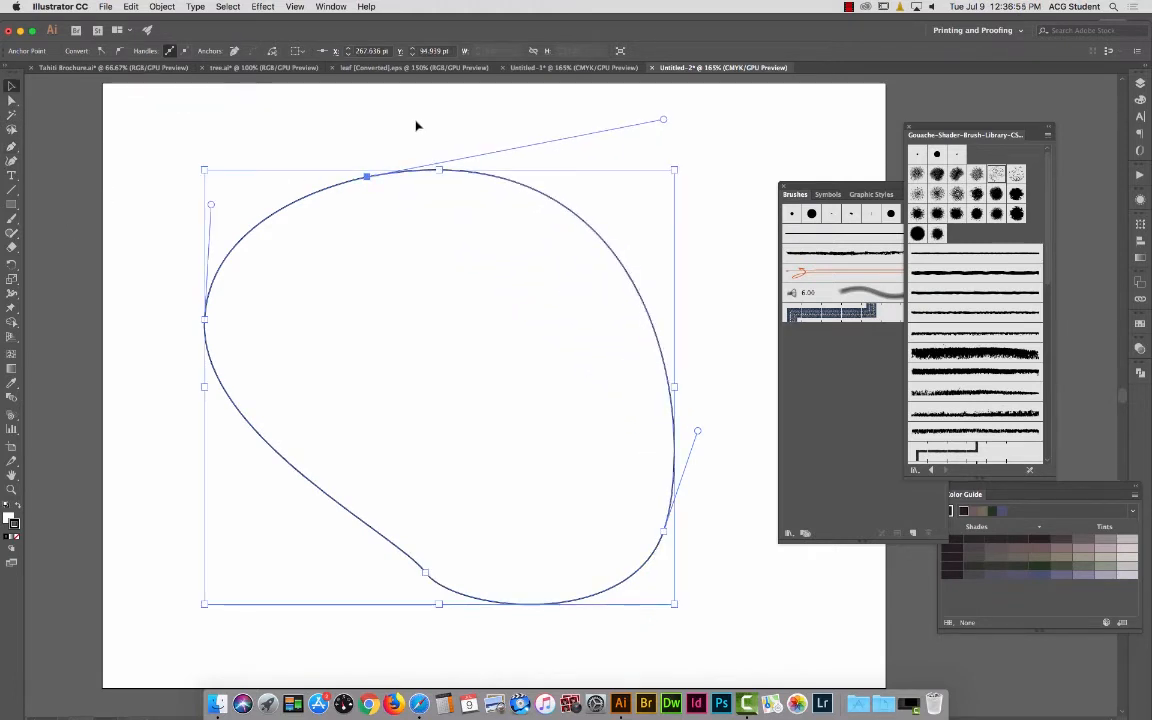
left_click(347, 391)
left_click(15, 537)
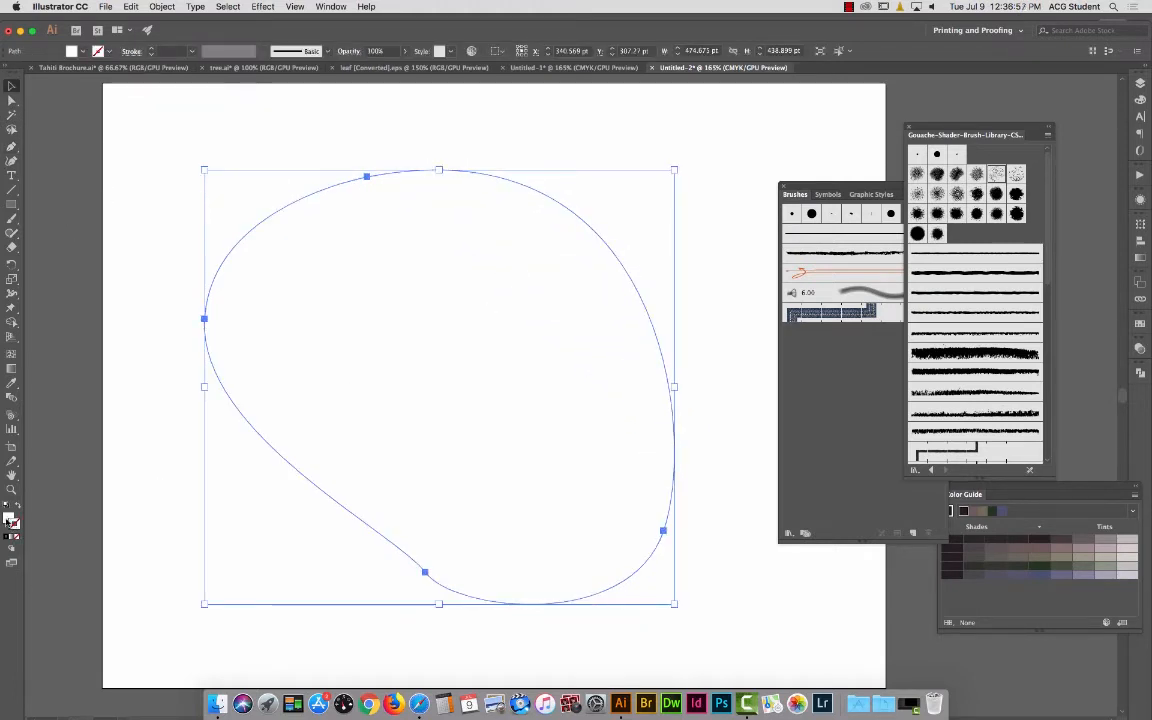
left_click(1054, 165)
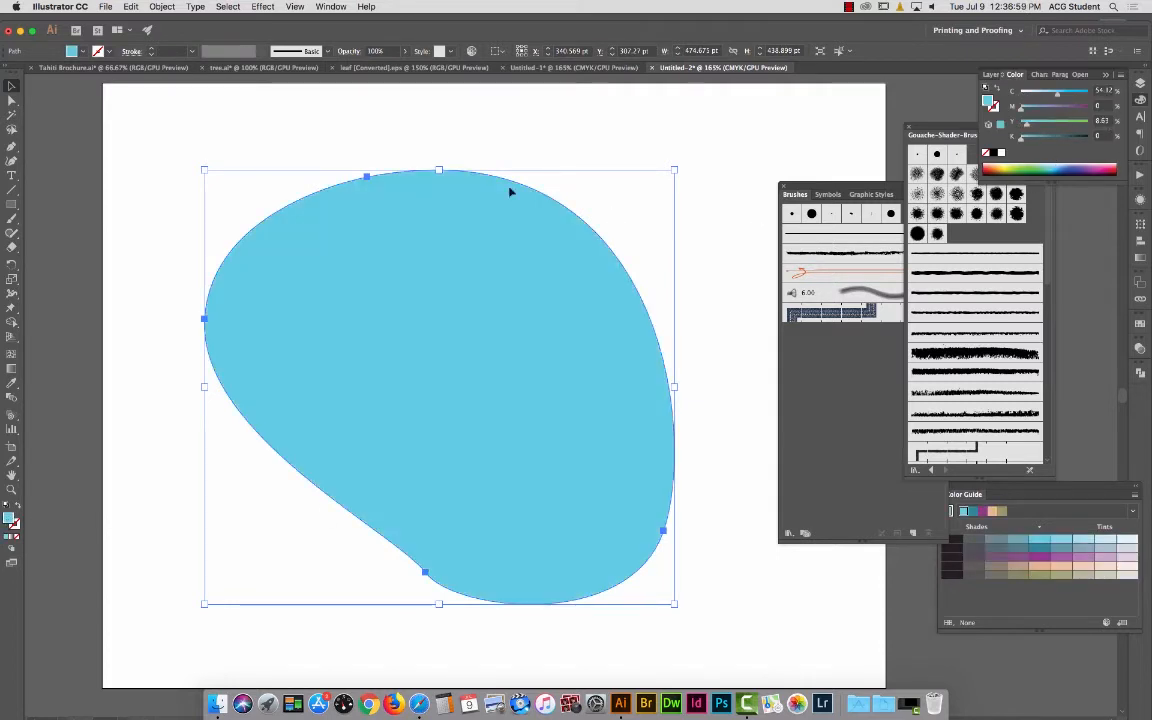
left_click(11, 85)
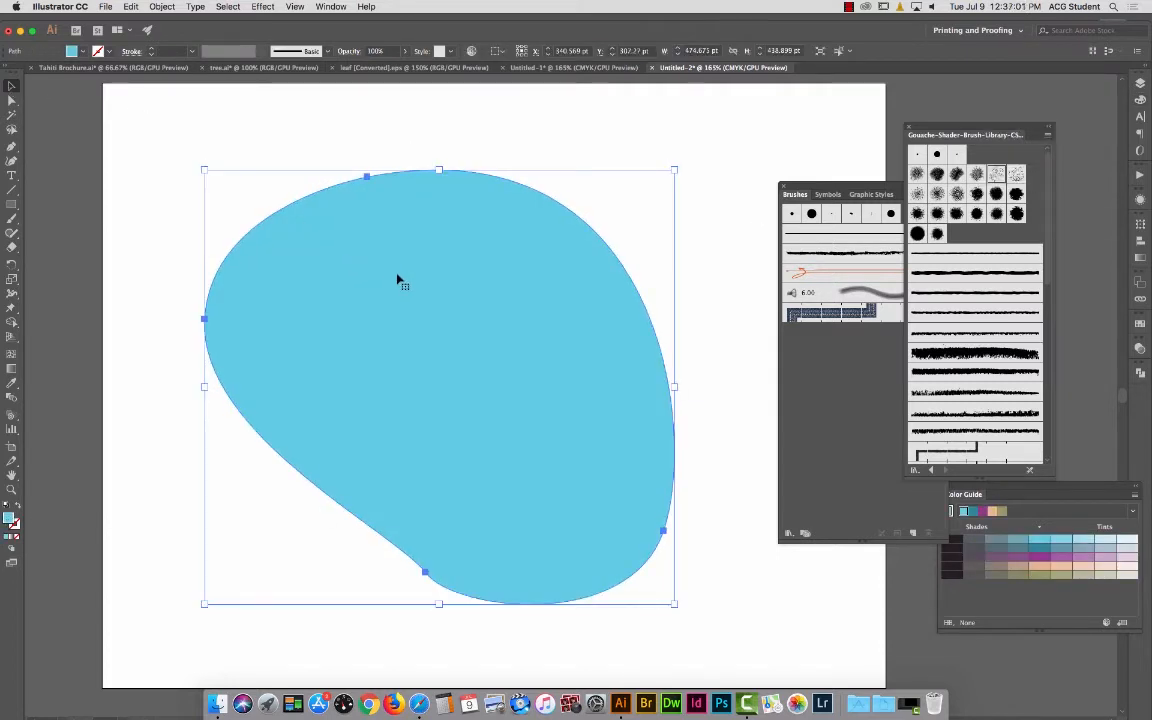
Move the brush collection clear of the gouache library and open the Artistic_ChalkCharcoalPencil brush library.
left_click_drag(854, 185, 783, 124)
left_click(870, 134)
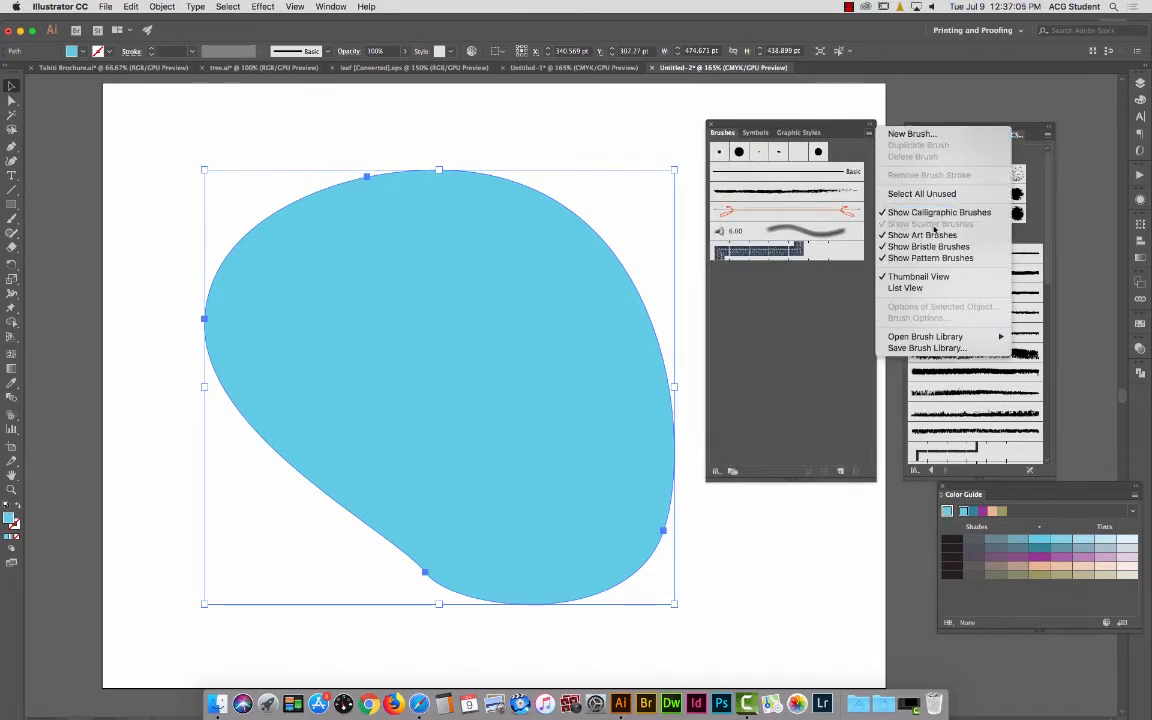
mouse_move(955, 337)
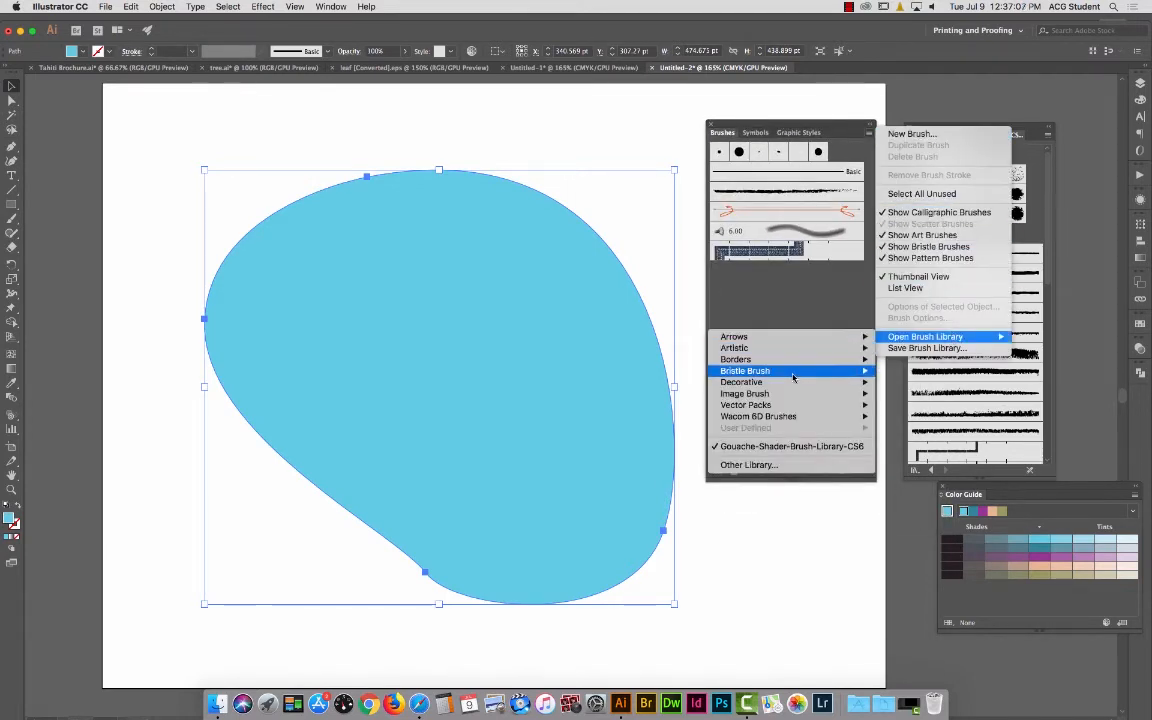
mouse_move(767, 352)
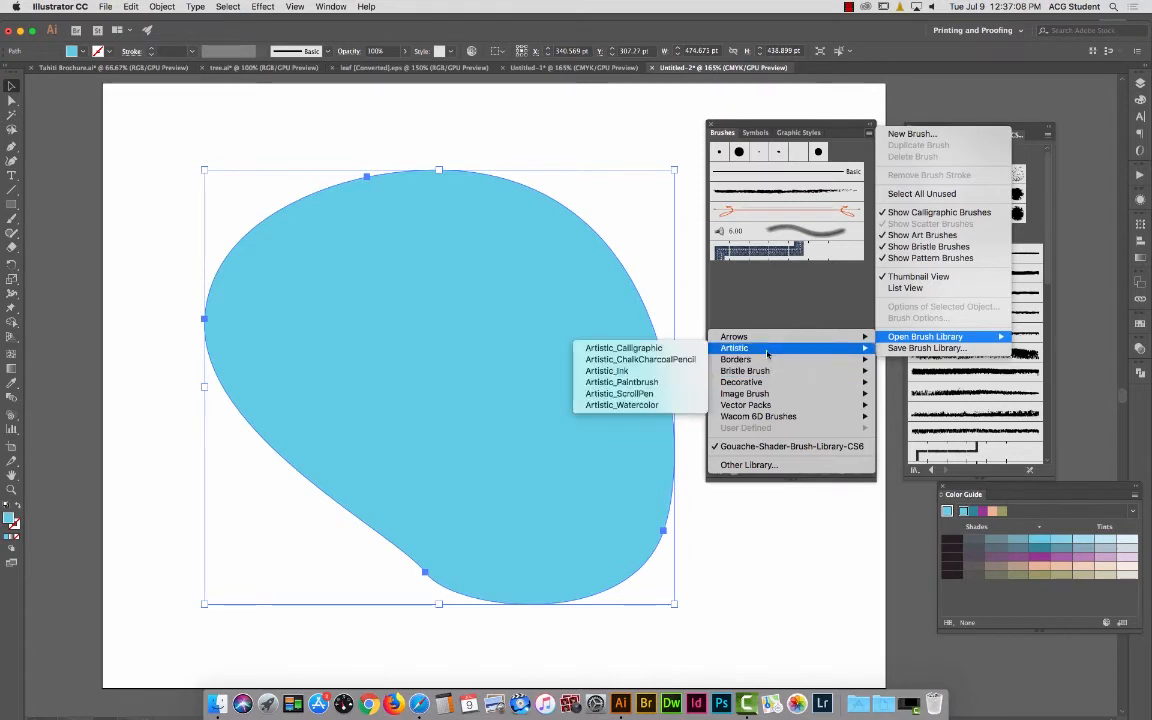
left_click(677, 367)
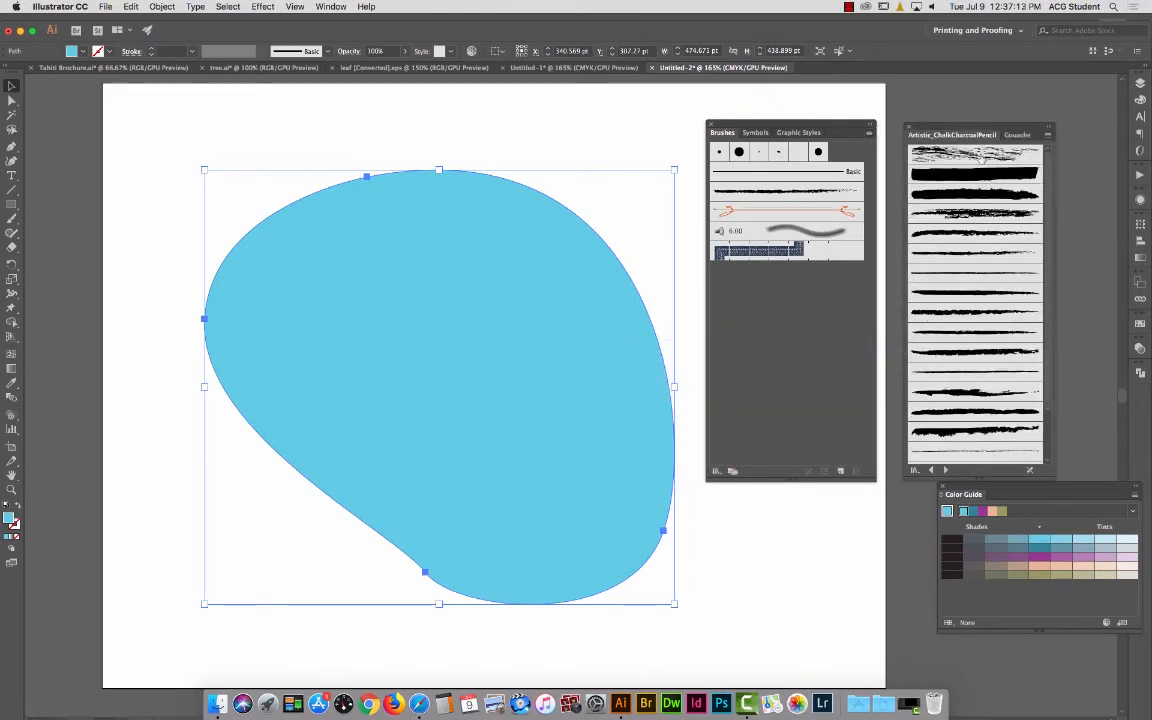
Apply the scribbled charcoal brush to the blue blob's outline, set its stroke weight to 0.25 pt and deselect it.
left_click(975, 155)
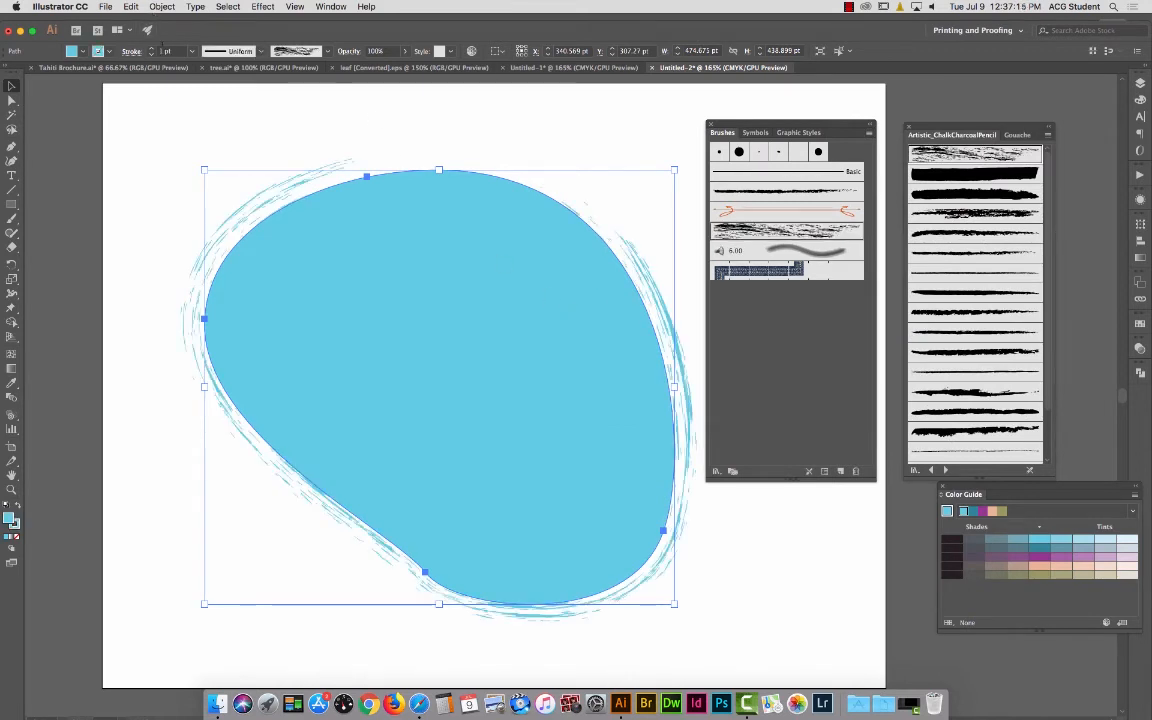
left_click(152, 55)
left_click(152, 55)
left_click(152, 55)
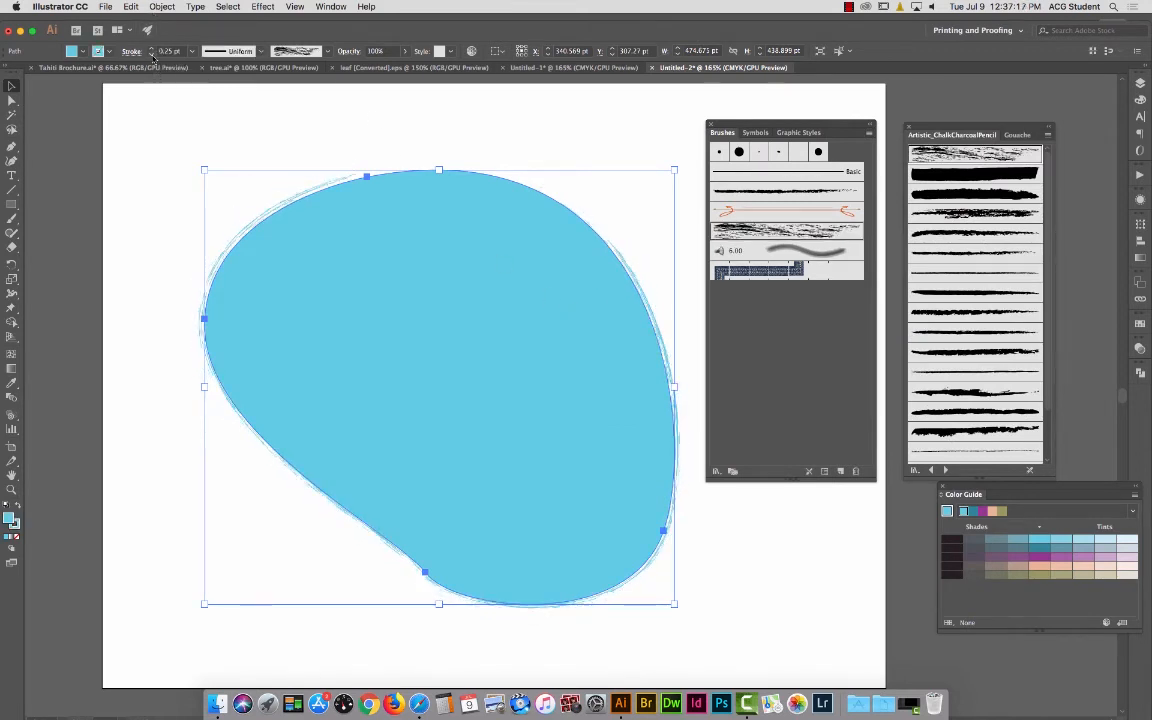
left_click(152, 55)
left_click(151, 47)
left_click(232, 122)
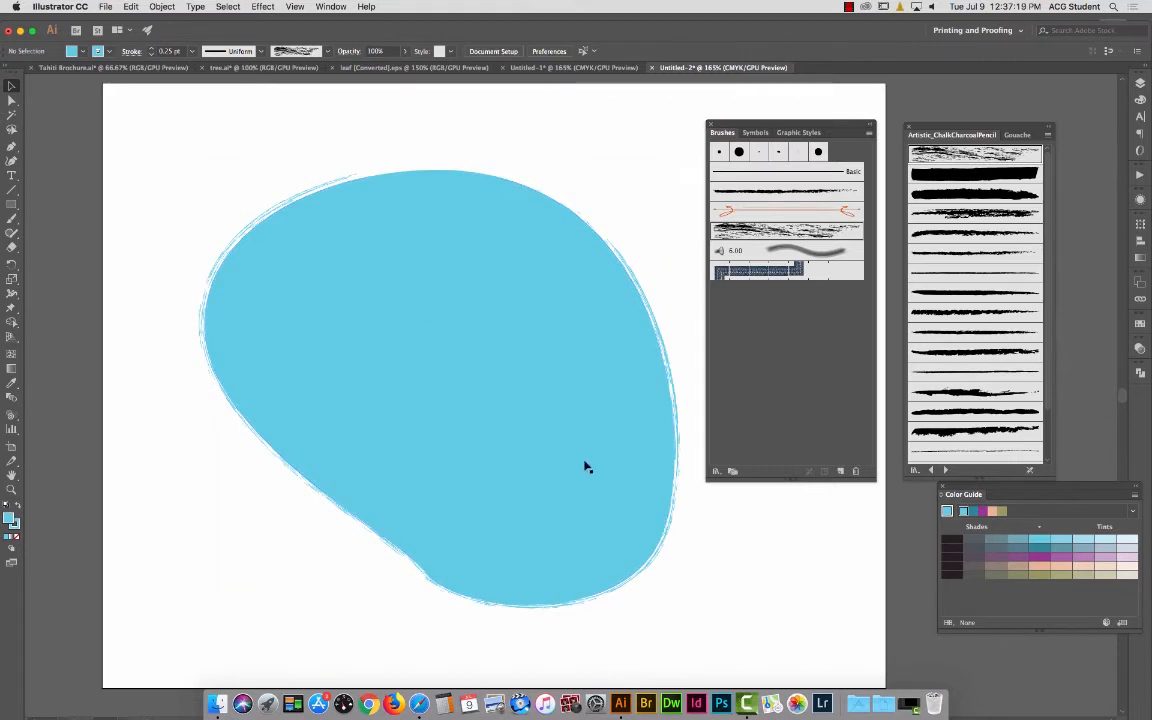
Apply a speckled scatter brush from the Gouache-Shader library to the blue blob's outline with a 0.25 pt stroke weight.
left_click(333, 220)
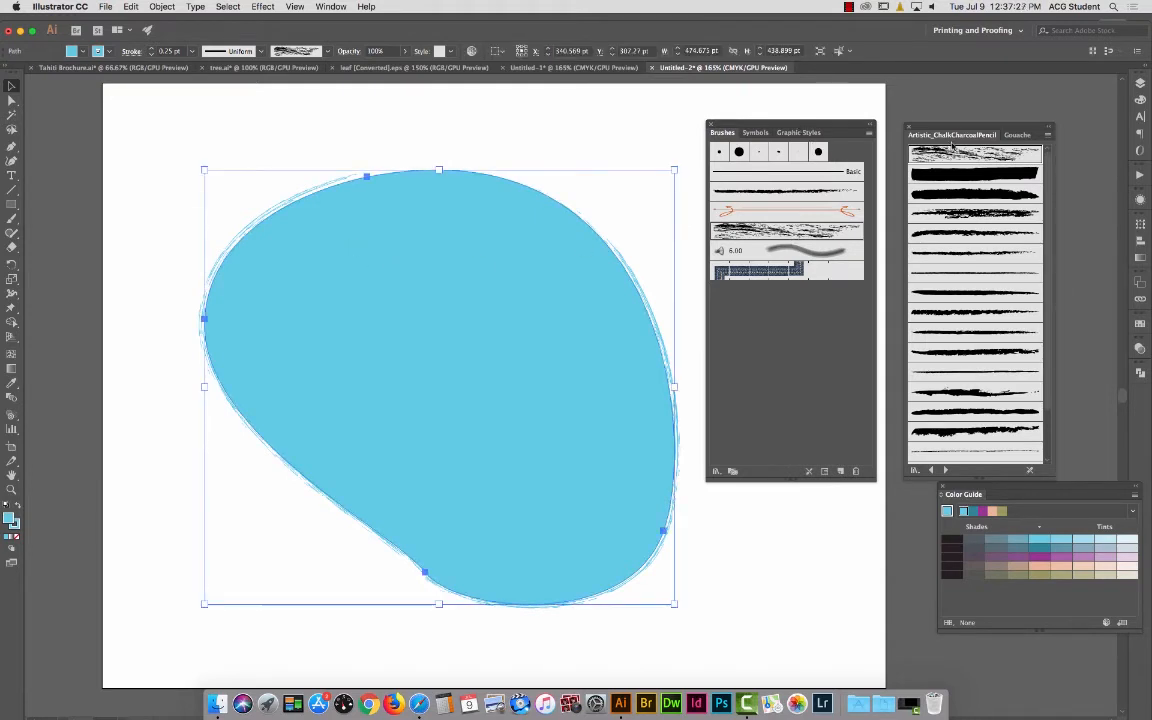
left_click(1020, 135)
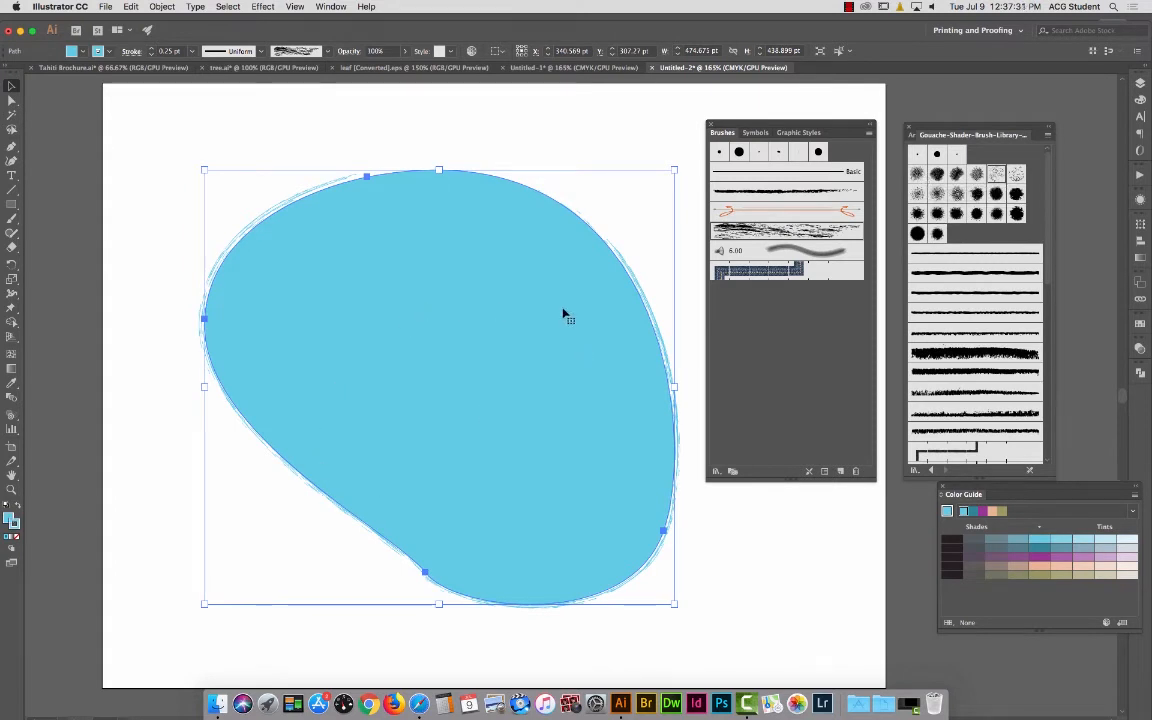
left_click(917, 175)
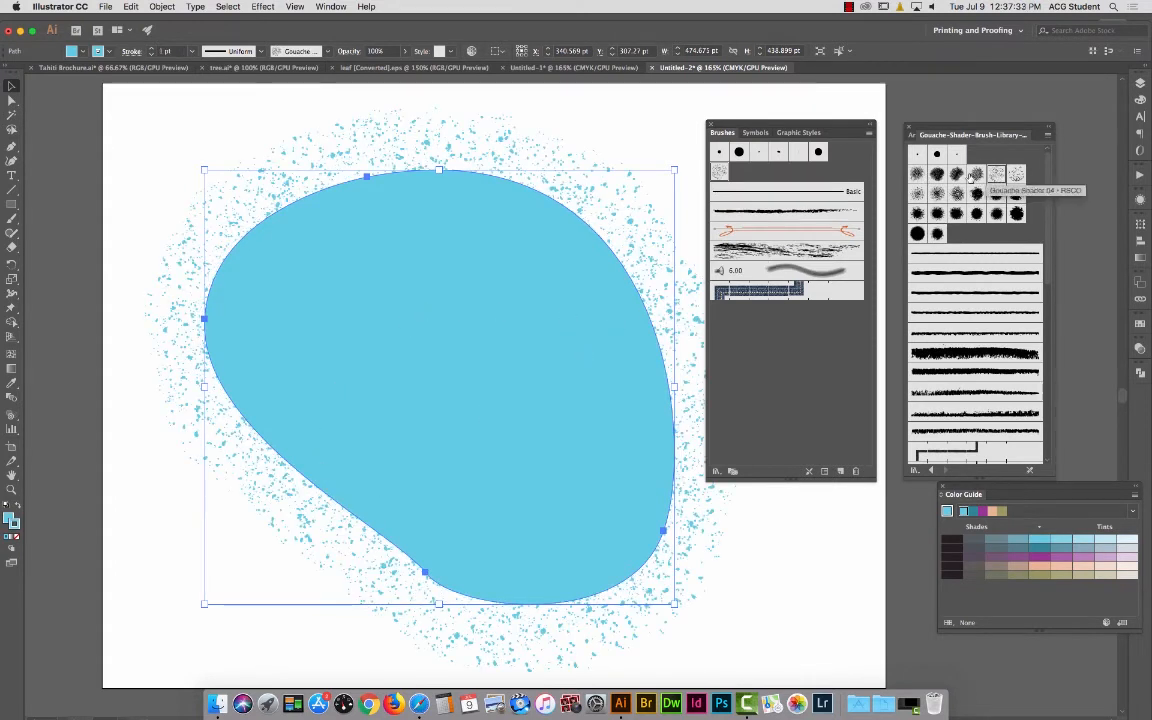
left_click(191, 51)
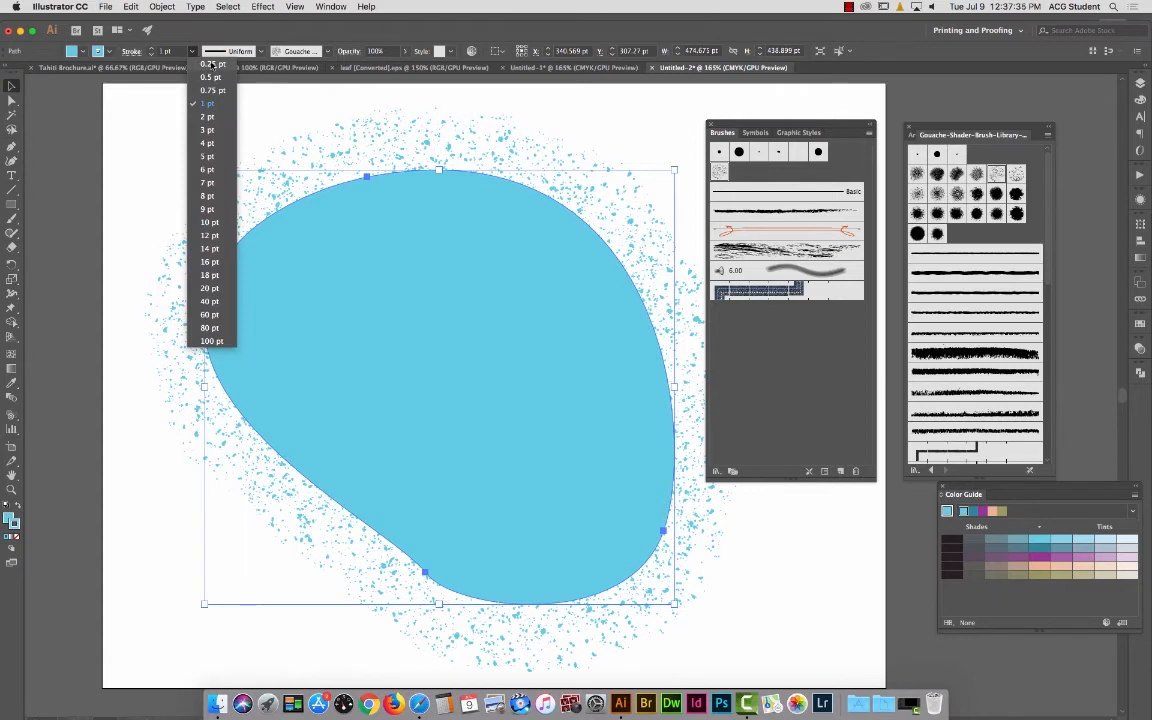
left_click(211, 64)
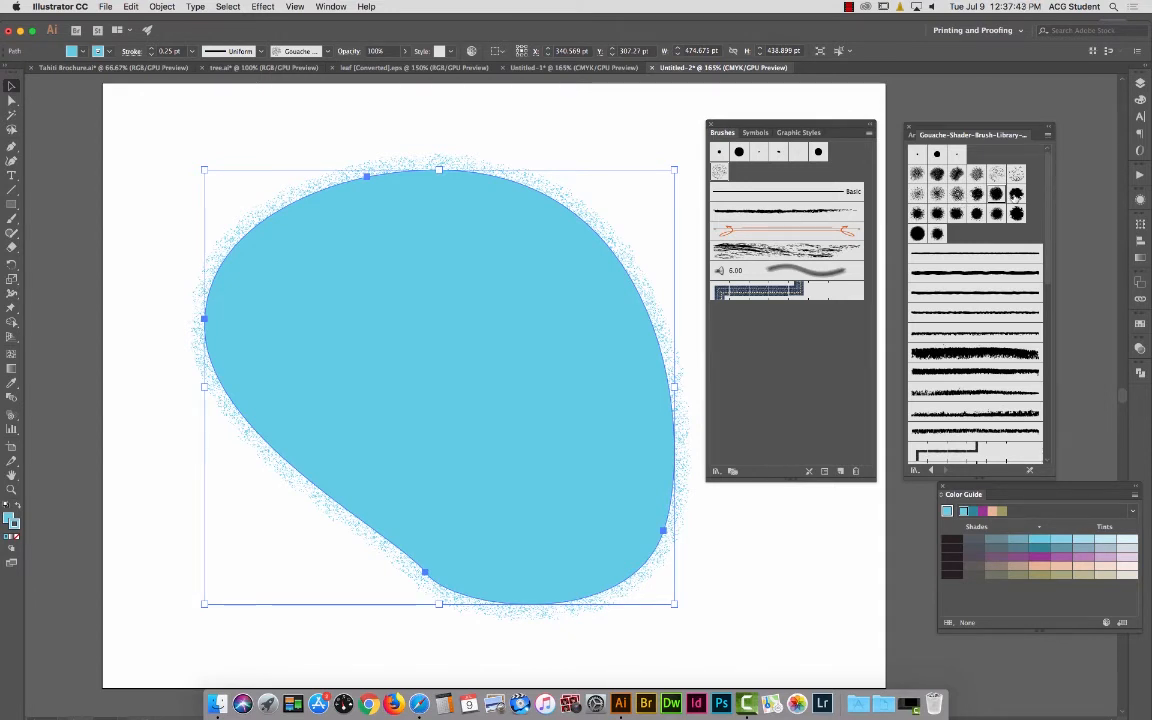
Replace the blob outline's speckled brush with a solid, rough-edged gouache scatter brush and deselect the shape.
left_click(1016, 194)
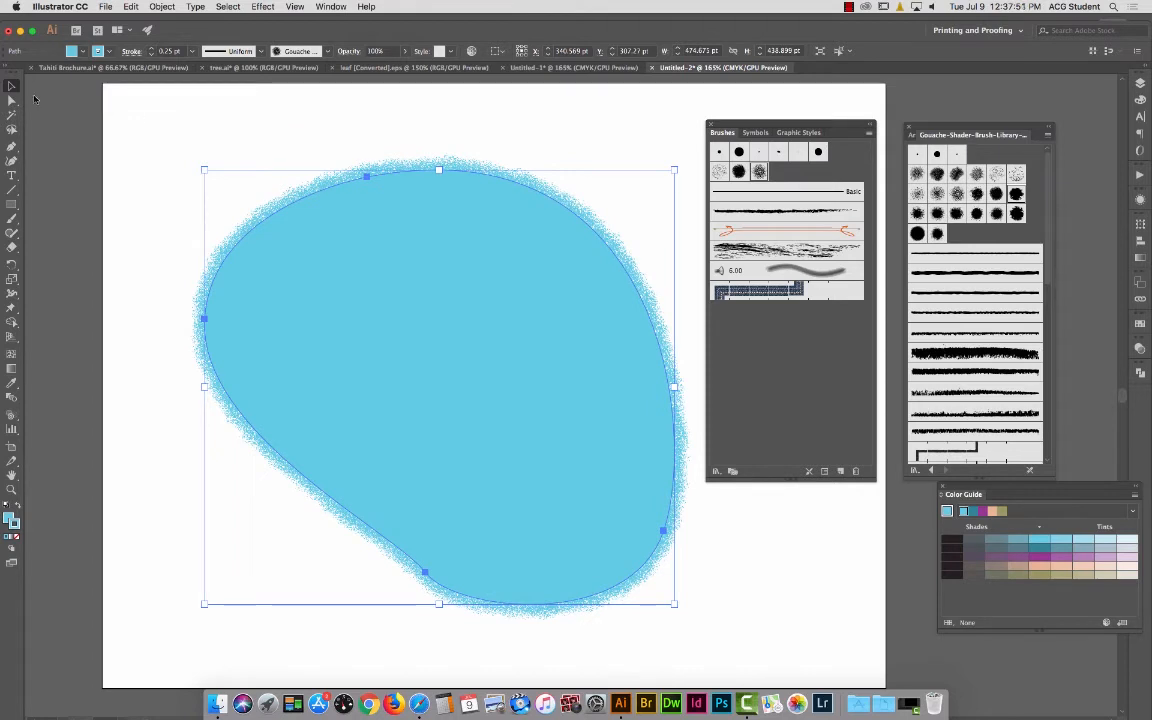
left_click(453, 140)
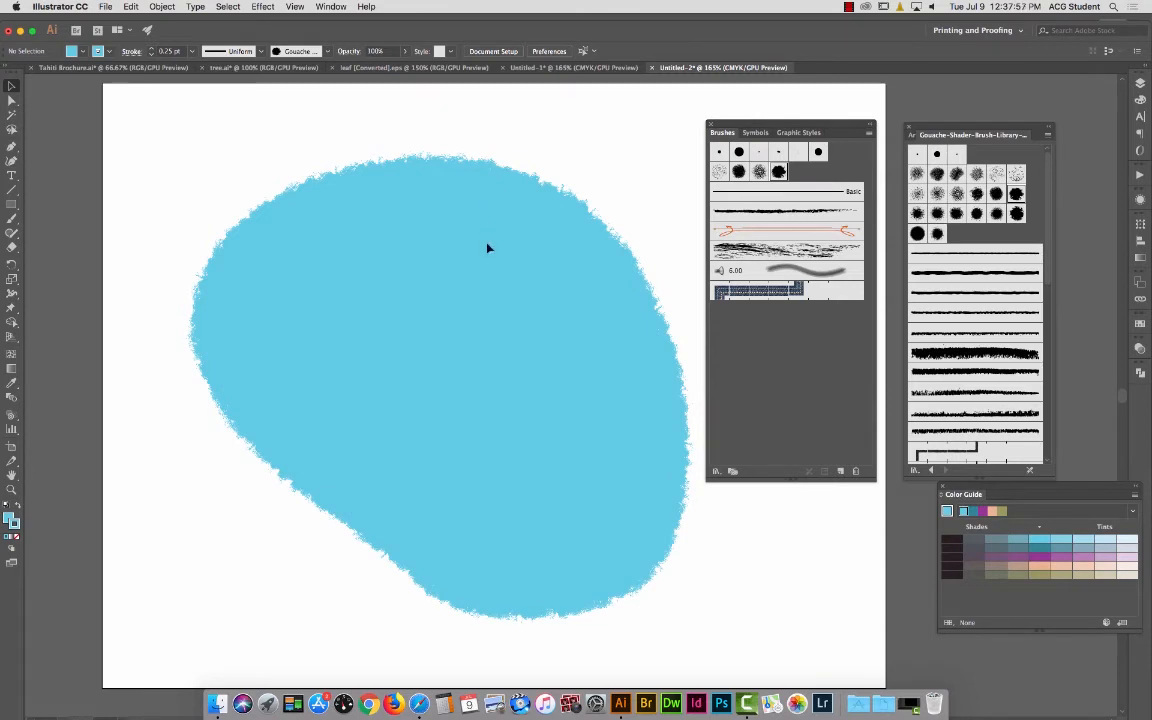
key("super+a")
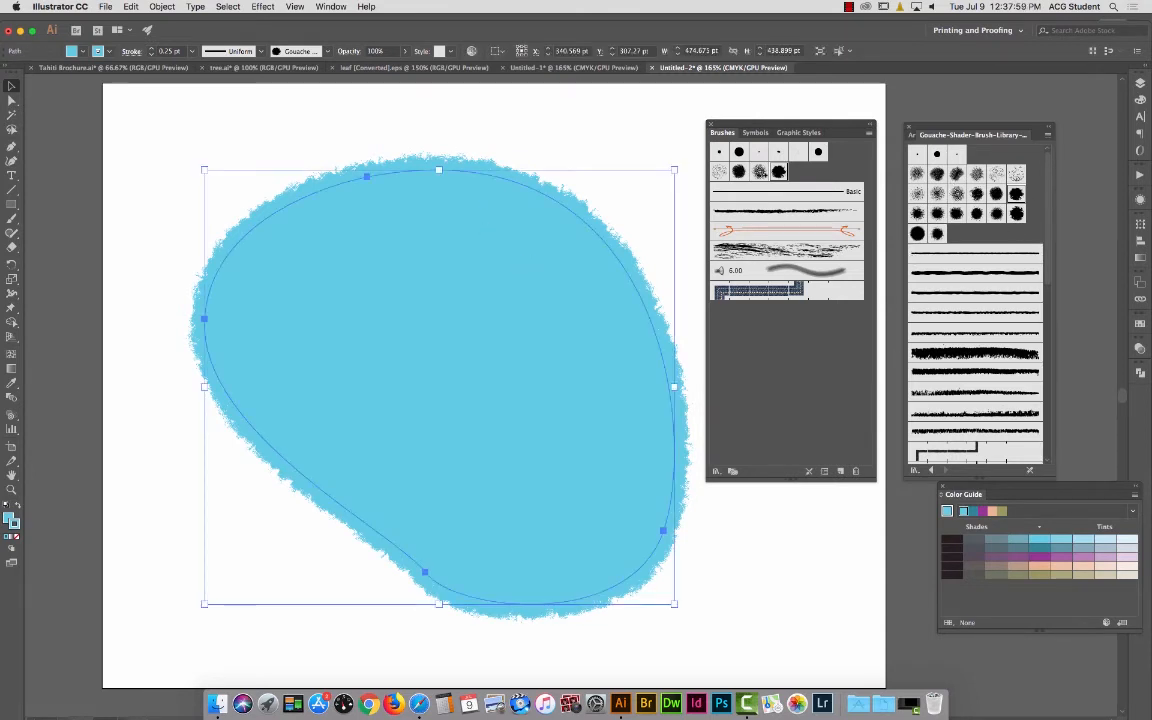
left_click(621, 156)
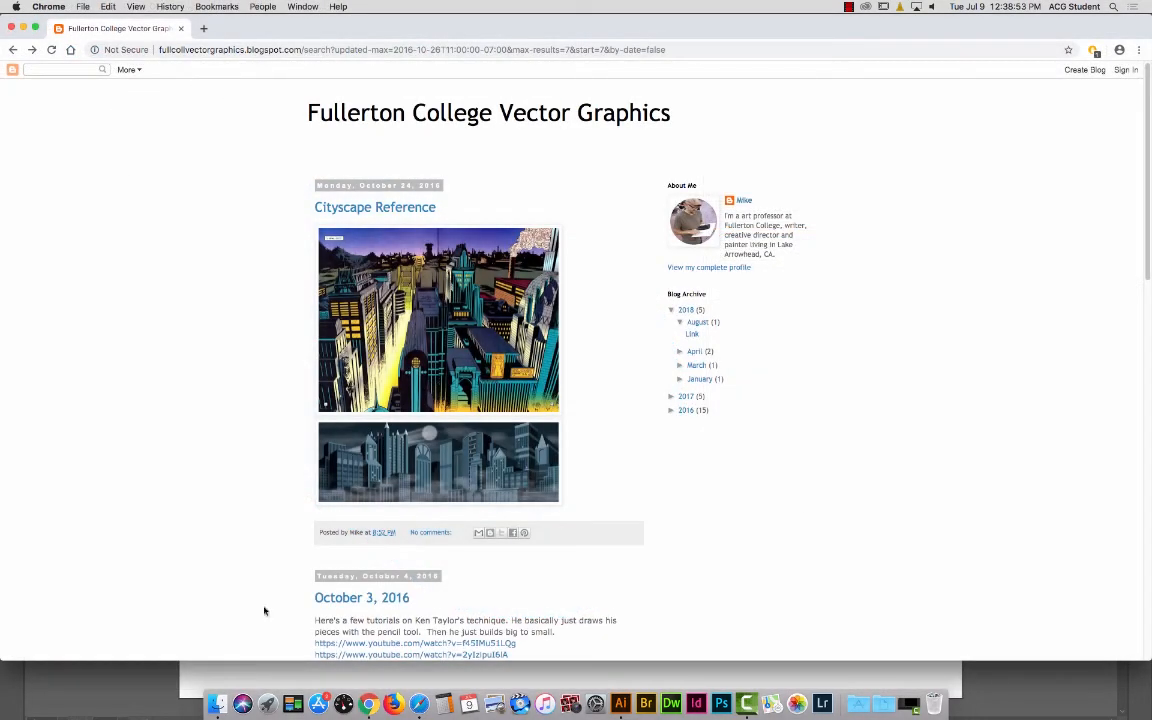
Switch from the browser back to the blank Untitled-1 document in Illustrator.
left_click(159, 678)
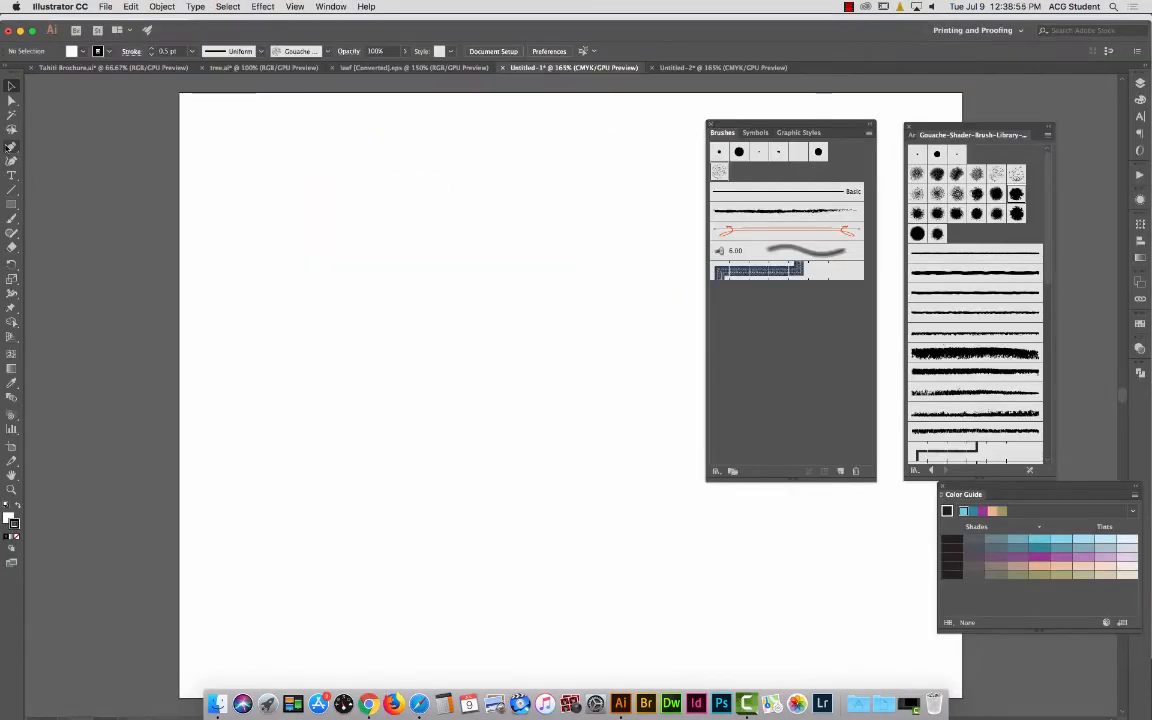
Draw a tree trunk's left edge and flared left root with the Pen tool, starting at the artboard's top and continuing under the fork.
left_click(388, 95)
left_click_drag(380, 391, 357, 450)
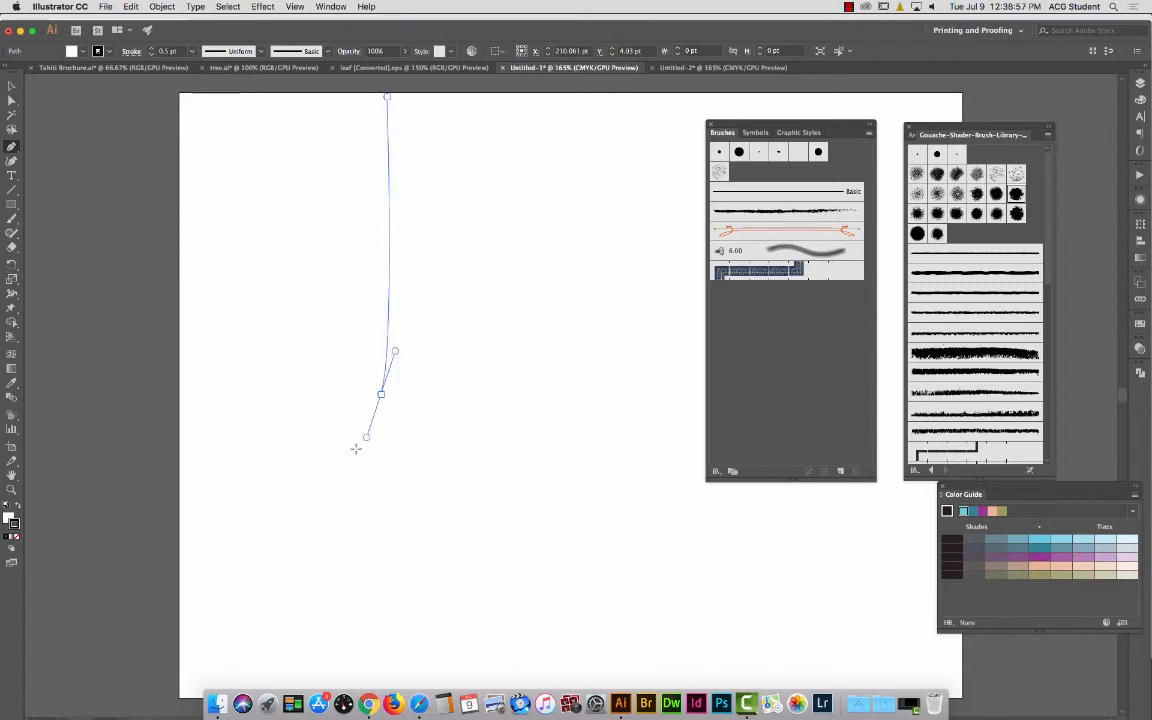
left_click_drag(289, 524, 280, 532)
left_click(209, 565)
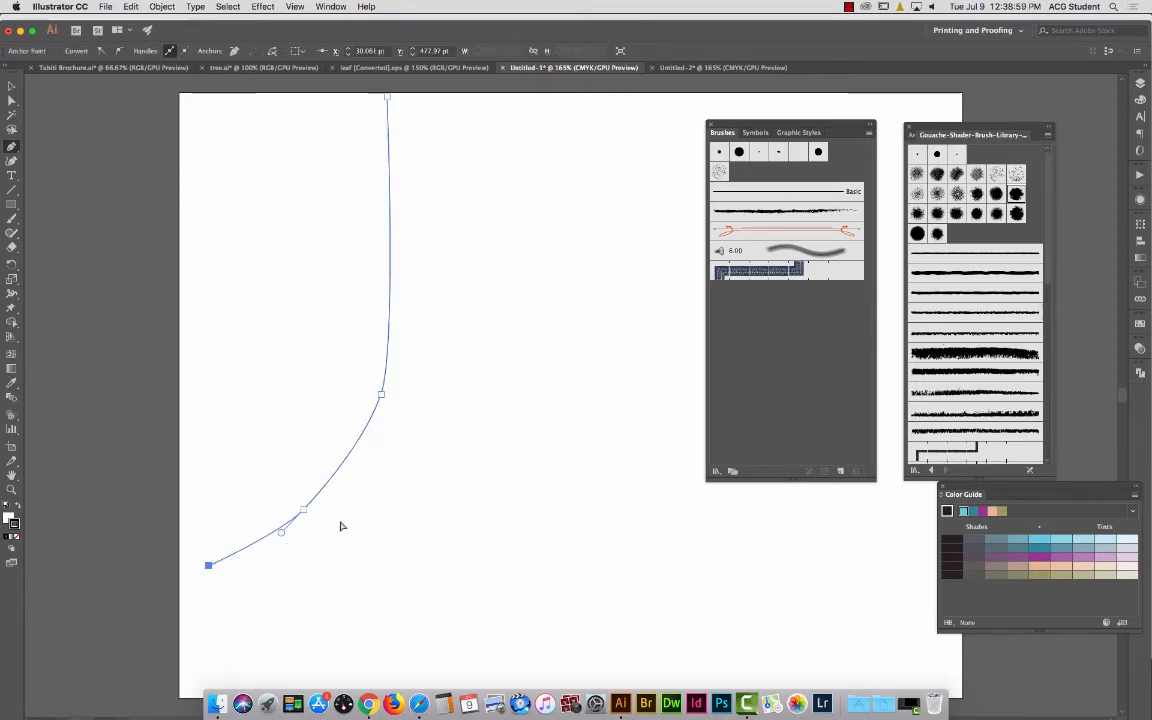
left_click(339, 524, "super")
left_click_drag(209, 565, 282, 550)
left_click_drag(354, 489, 386, 463)
left_click(414, 470)
left_click(489, 524)
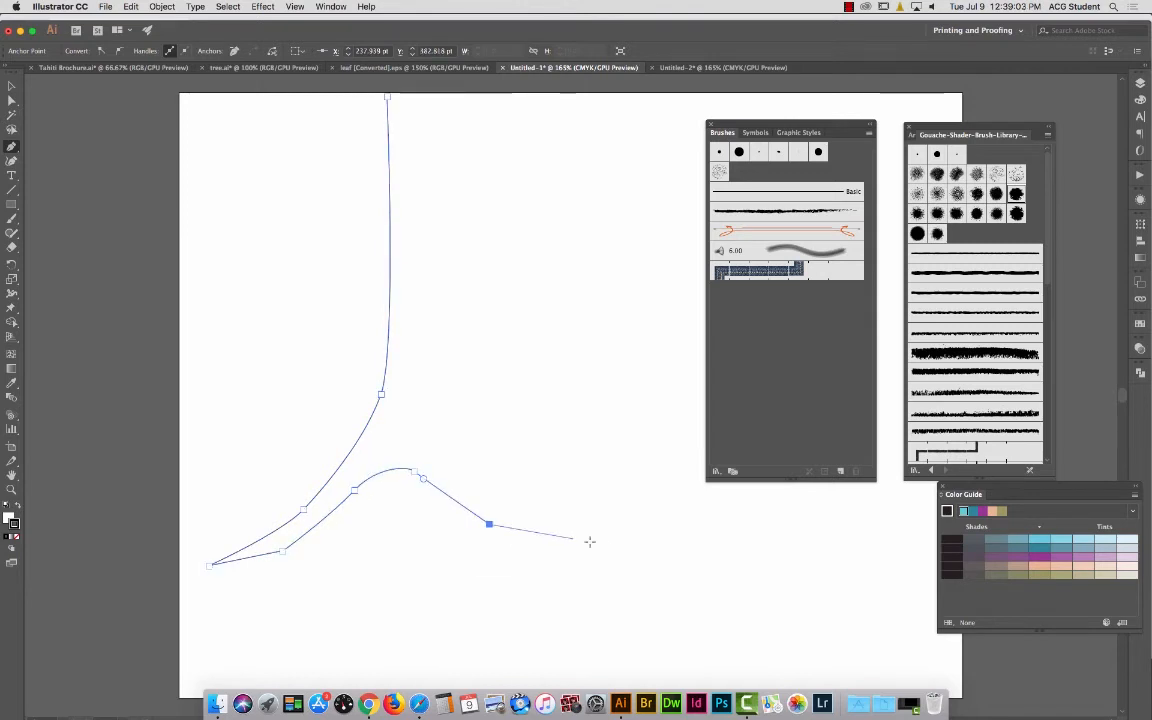
Outline the pointed right root and the trunk's right edge, closing the path with a curved tip above the artboard.
left_click_drag(624, 549, 592, 530)
left_click(493, 482)
left_click(448, 443)
left_click_drag(465, 341, 502, 158)
key("super+z")
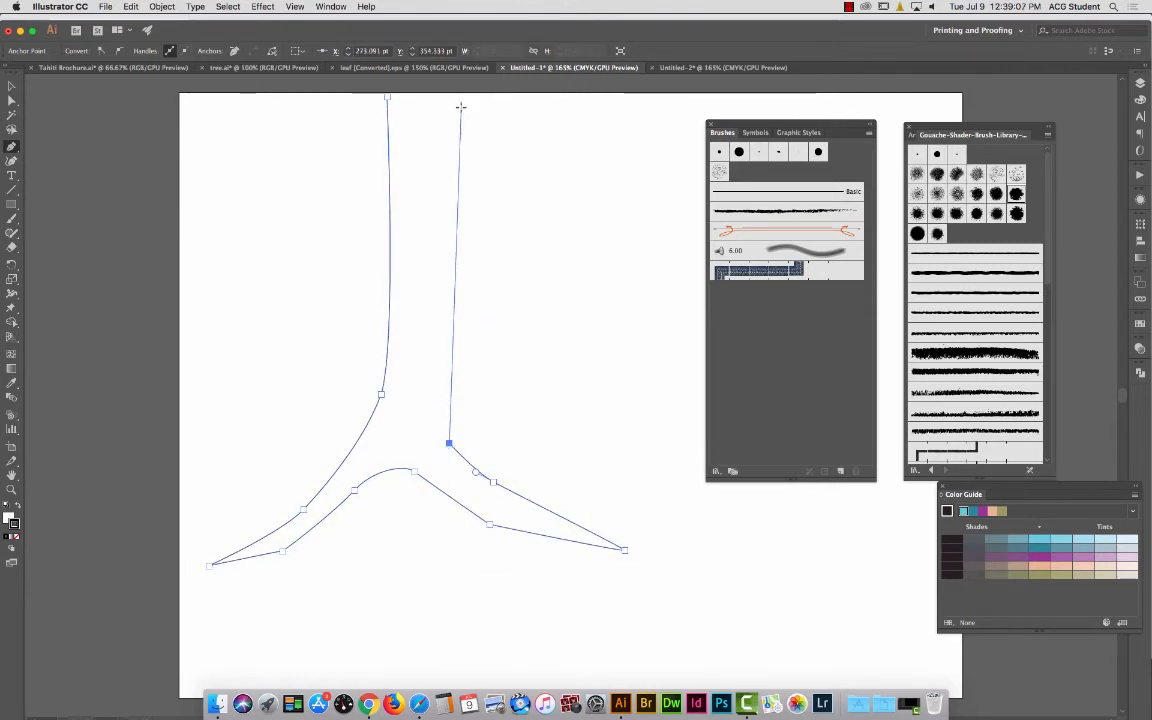
mouse_move(452, 96)
left_mouse_down()
mouse_move(433, 84)
mouse_move(432, 108)
left_mouse_up()
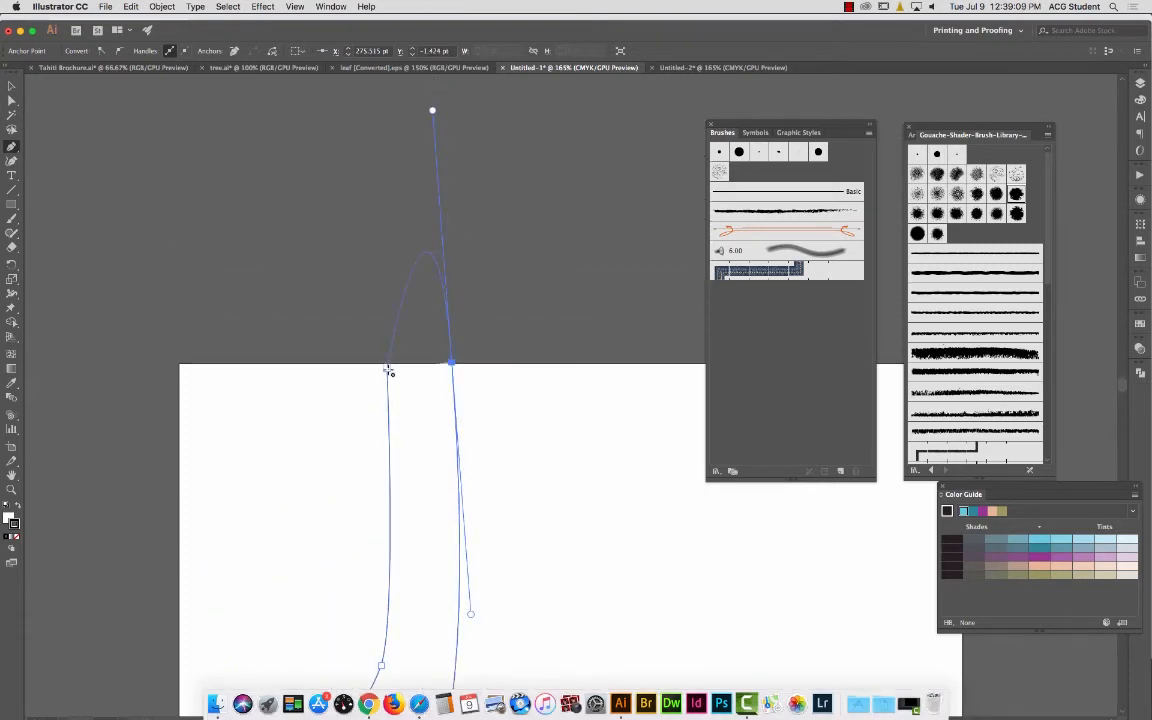
left_click(387, 367)
scroll(529, 409, "down", 5)
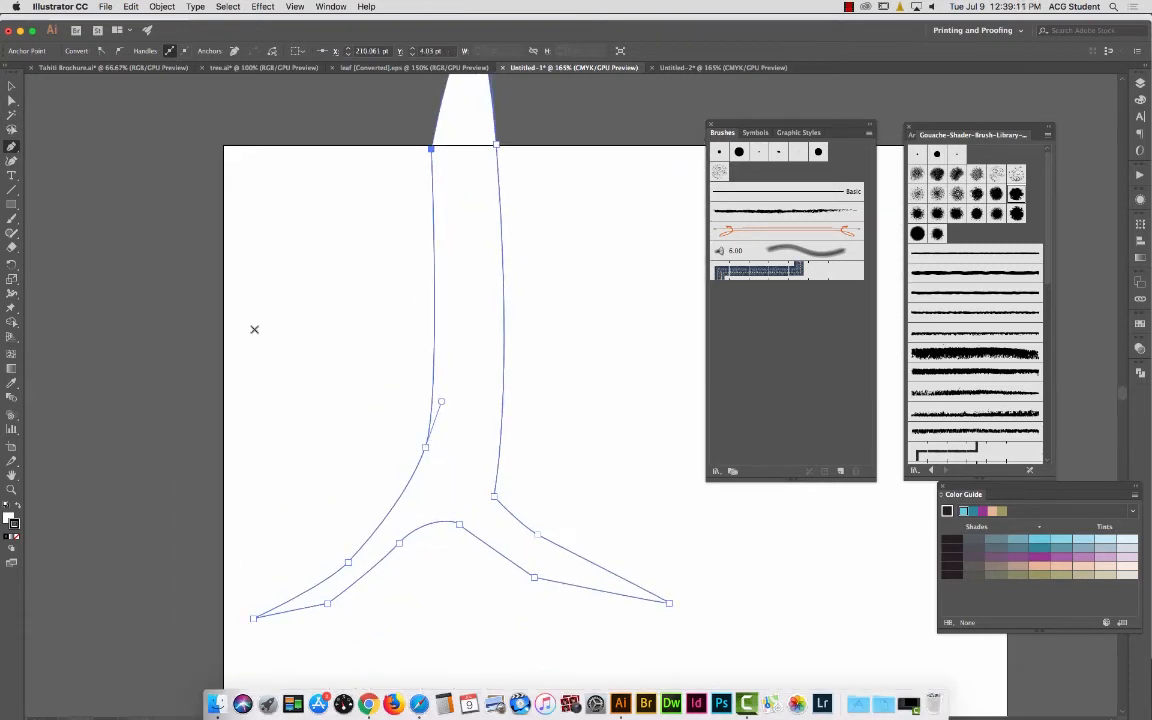
Remove the trunk shape's stroke, fill it with a dark brown swatch and deselect it.
left_click(11, 84)
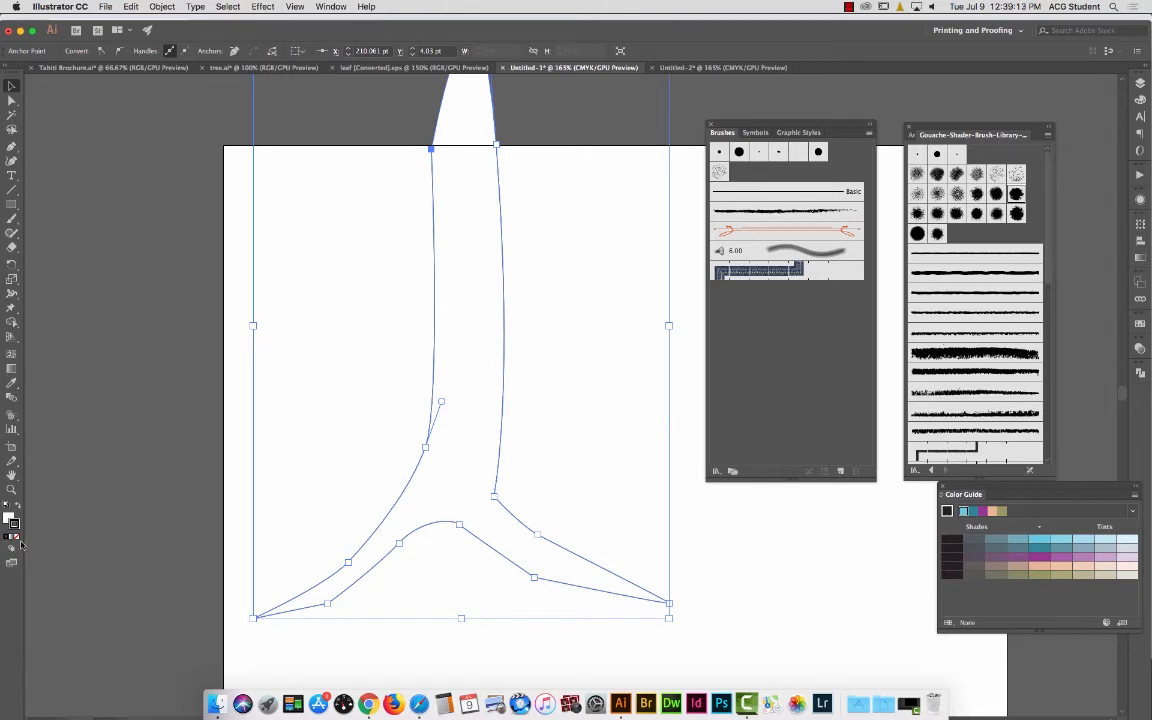
left_click(16, 537)
left_click(8, 518)
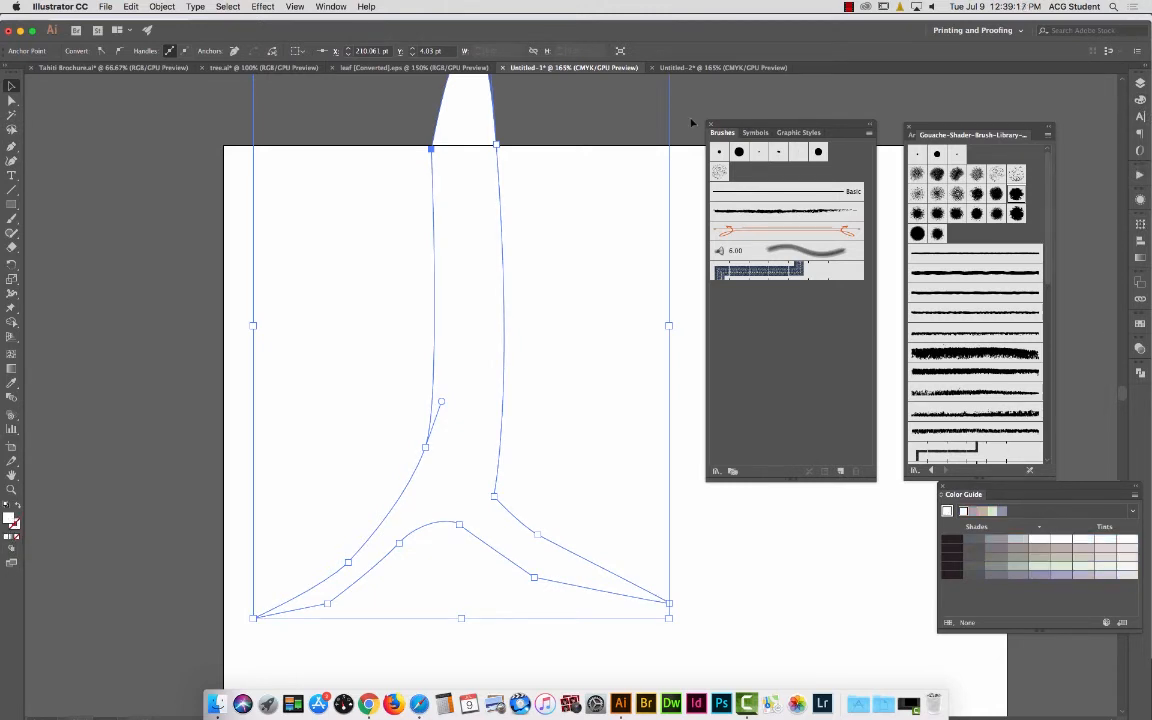
left_click(1139, 324)
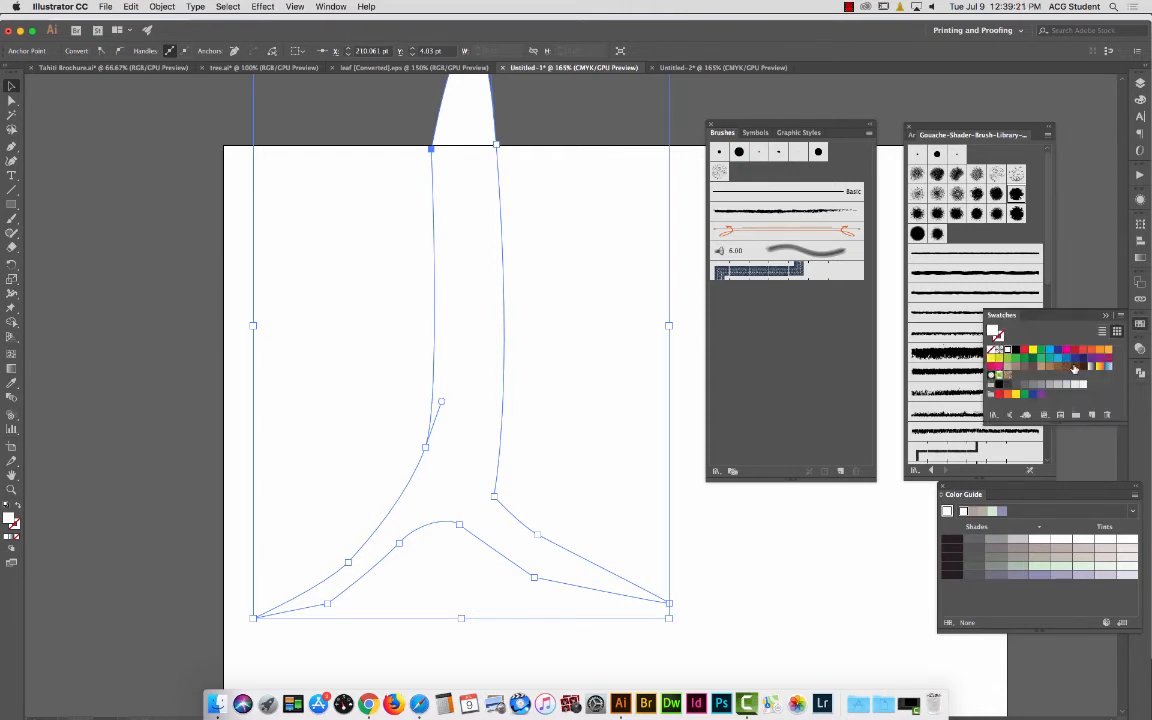
left_click(1075, 369)
left_click(532, 316)
scroll(511, 327, "up", 3)
scroll(511, 327, "right", 3)
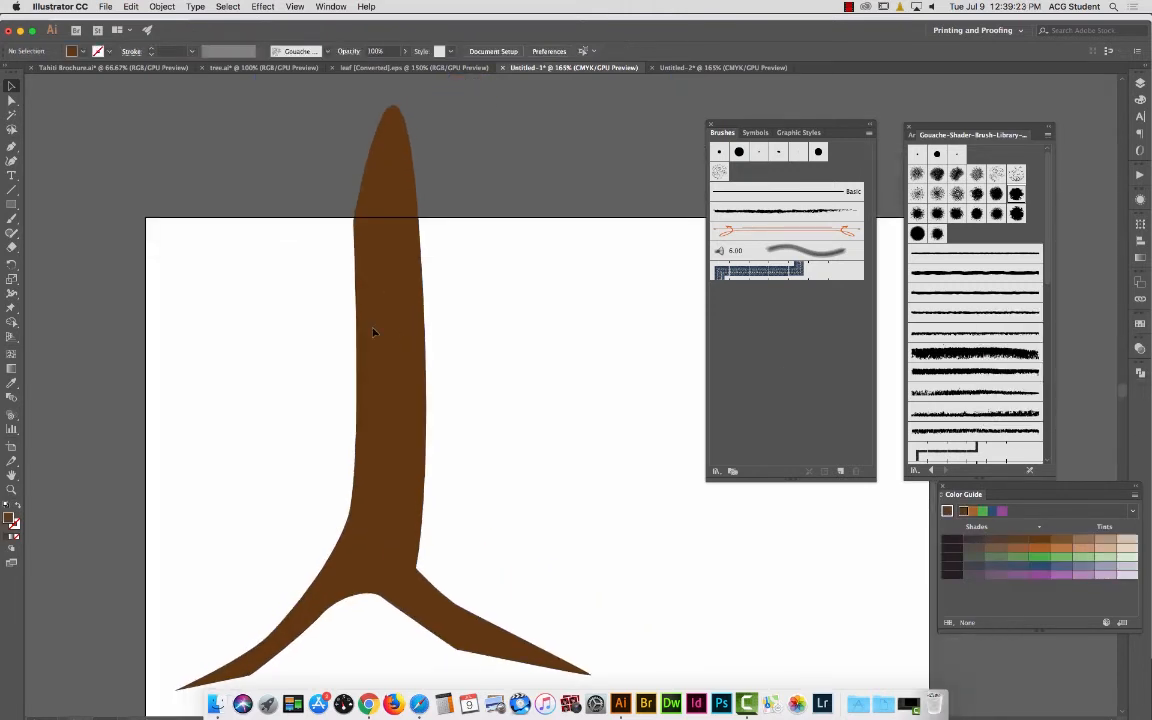
Draw a curved open path inside the trunk from its tip down to the right root's junction, and deselect it.
left_click(11, 146)
left_click(391, 112)
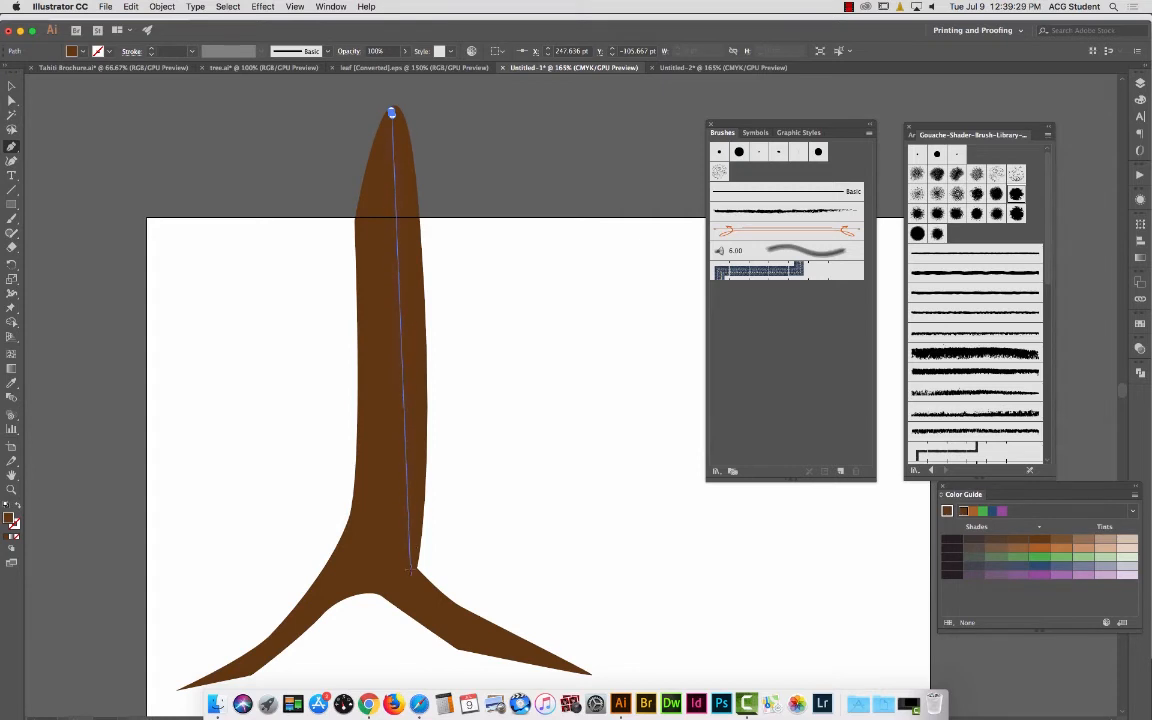
left_click_drag(409, 571, 397, 691)
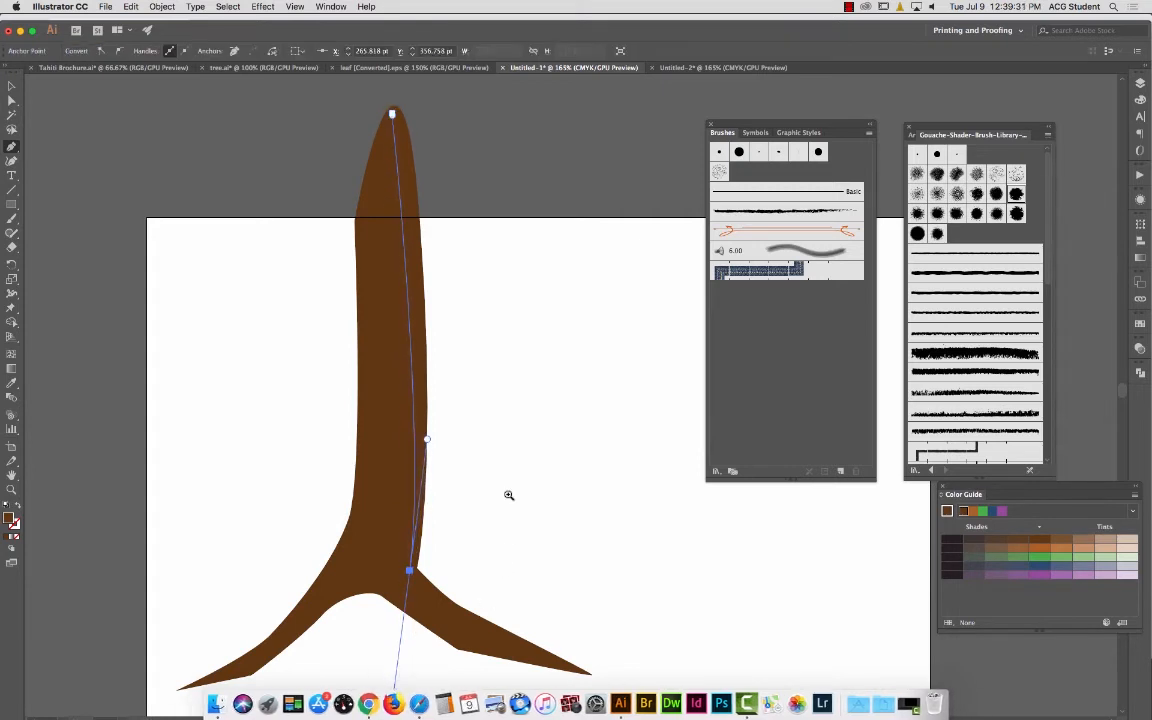
left_click(481, 518, "super")
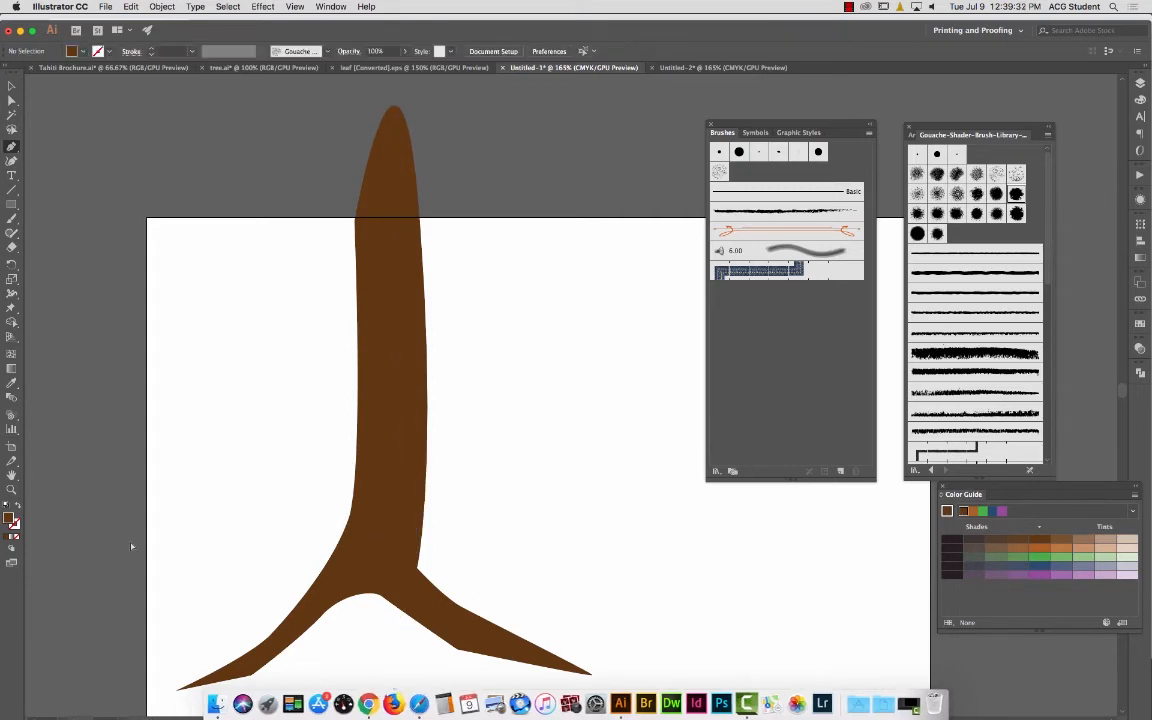
Give the open path inside the trunk no fill and a slightly lighter brown stroke from the color guide's variations.
left_click(421, 469, "super")
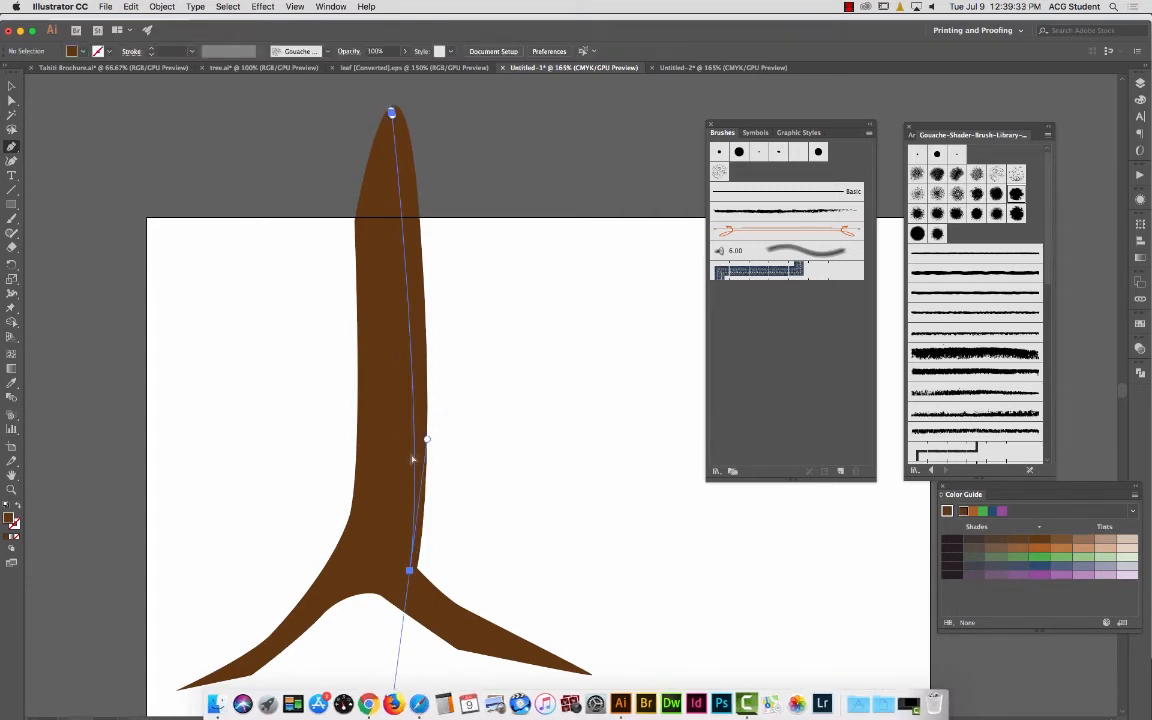
left_click(17, 528)
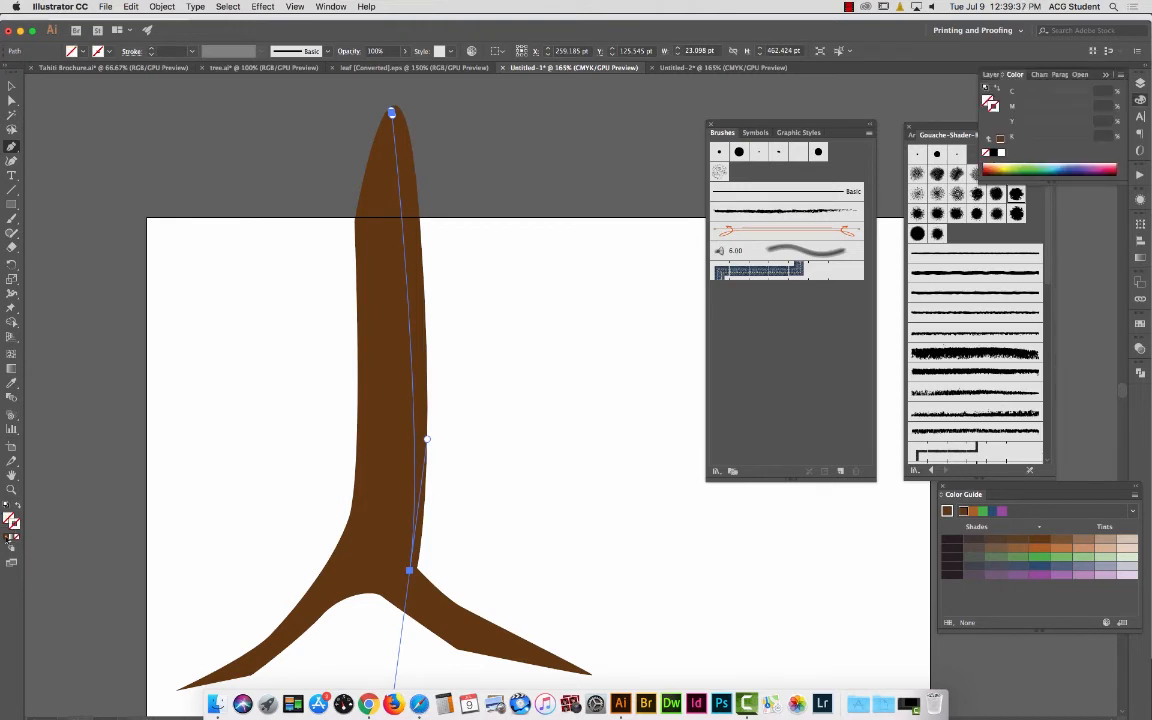
left_click(1066, 541)
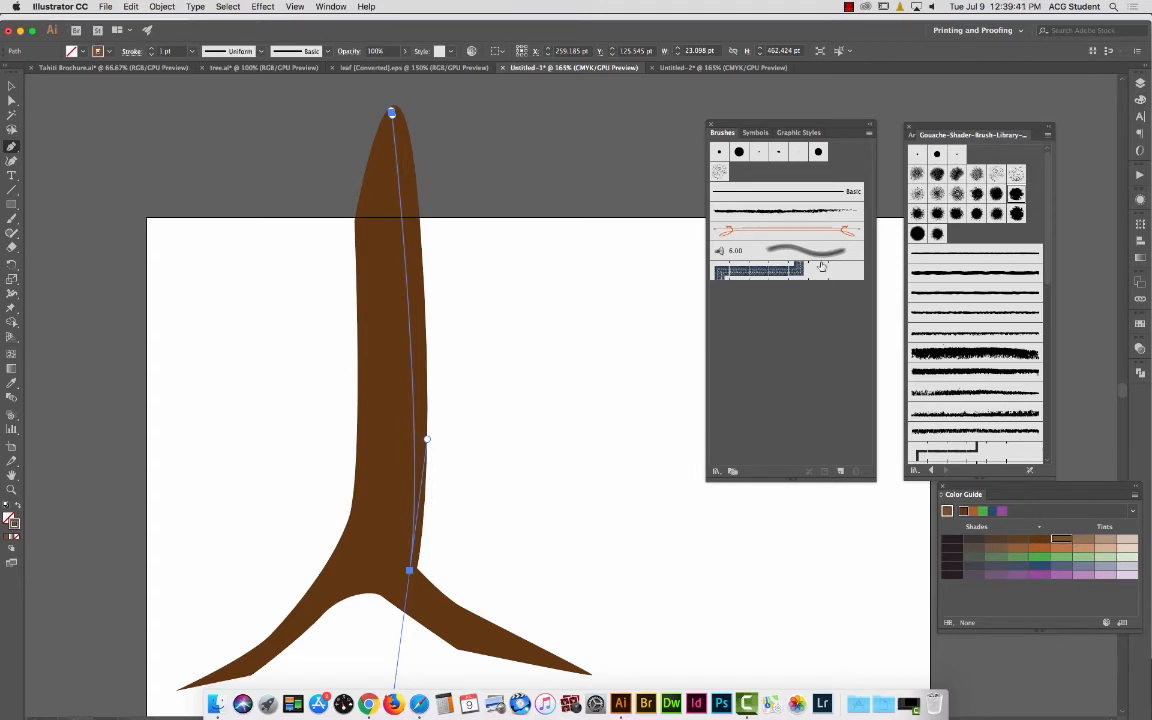
Apply the tapered charcoal art brush to the path inside the trunk and set its stroke weight to 3 pt.
left_click(757, 212)
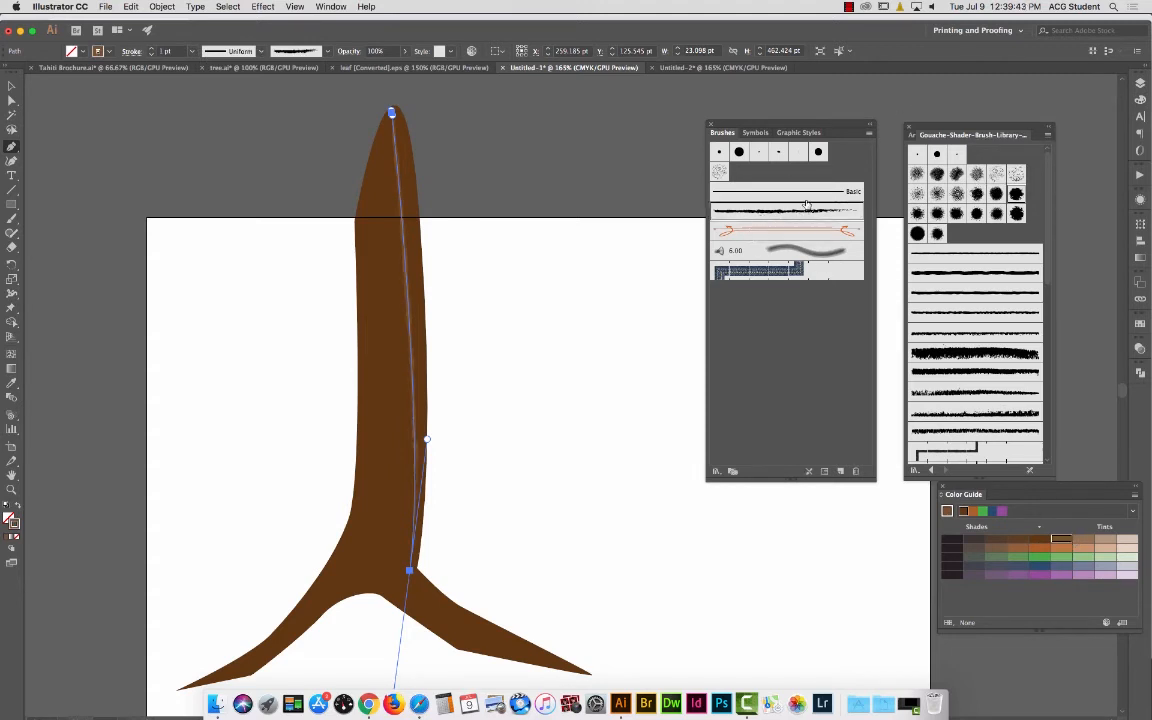
left_click(151, 49)
left_click(151, 50)
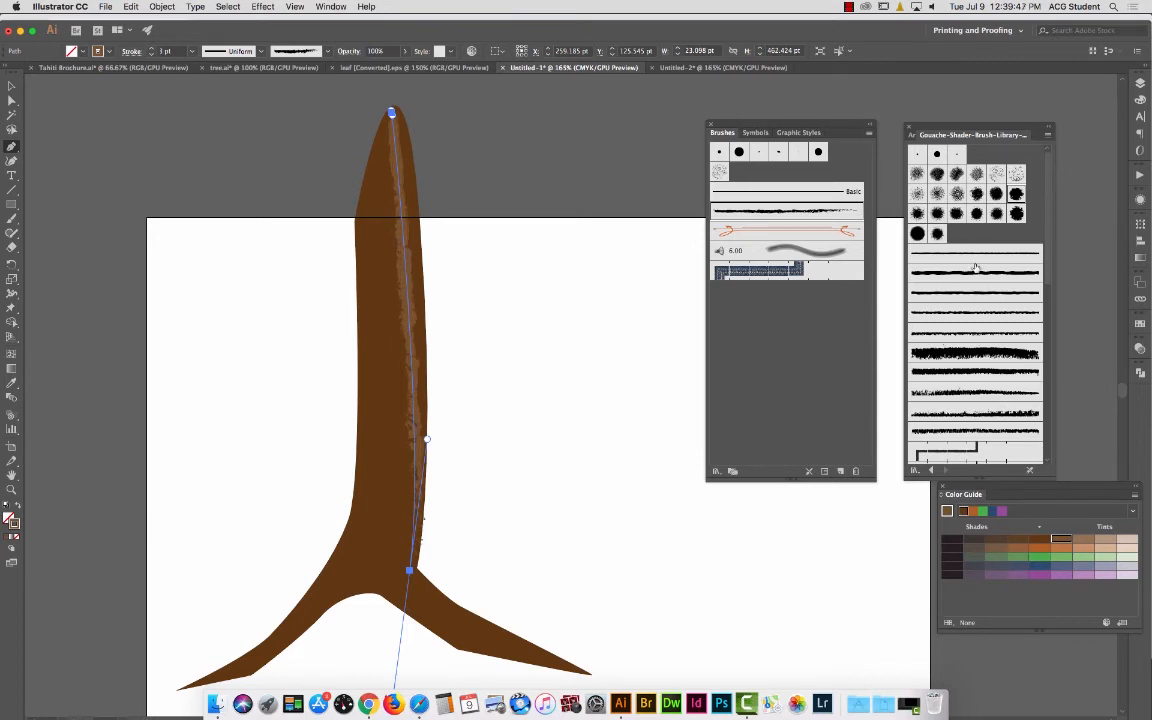
Load the Artistic_ChalkCharcoalPencil brush library and apply its broad scribbled charcoal brush to the path inside the trunk.
scroll(1040, 280, "down", 10)
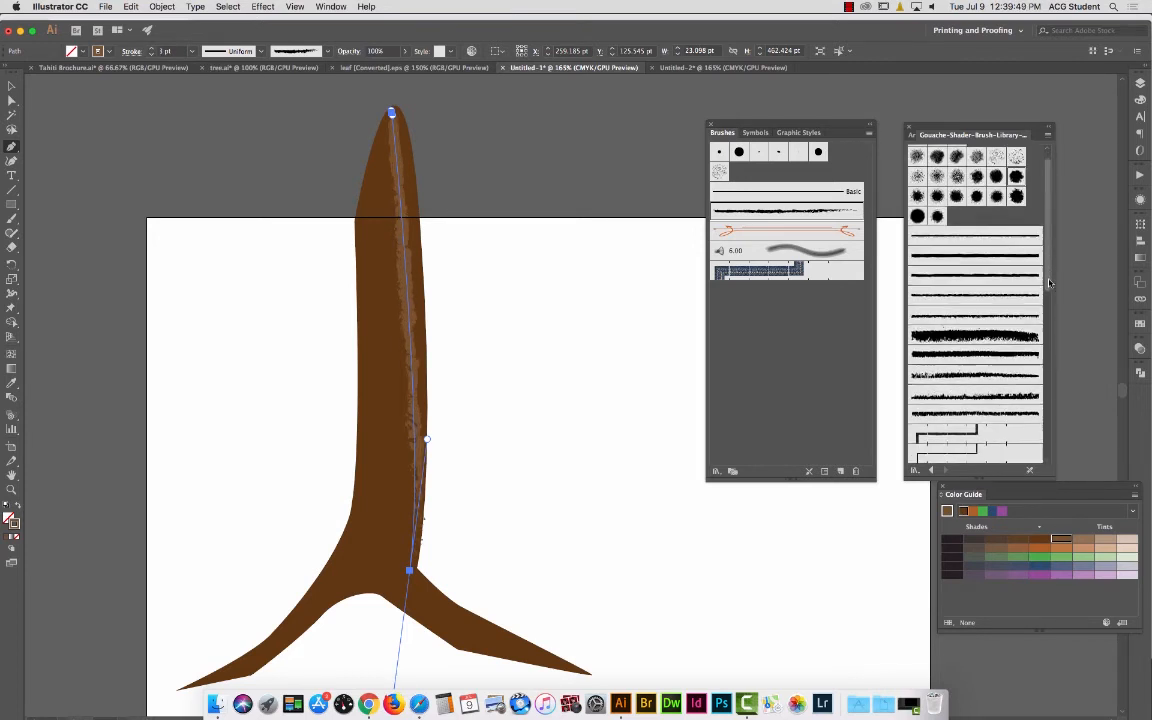
left_click(869, 132)
mouse_move(925, 336)
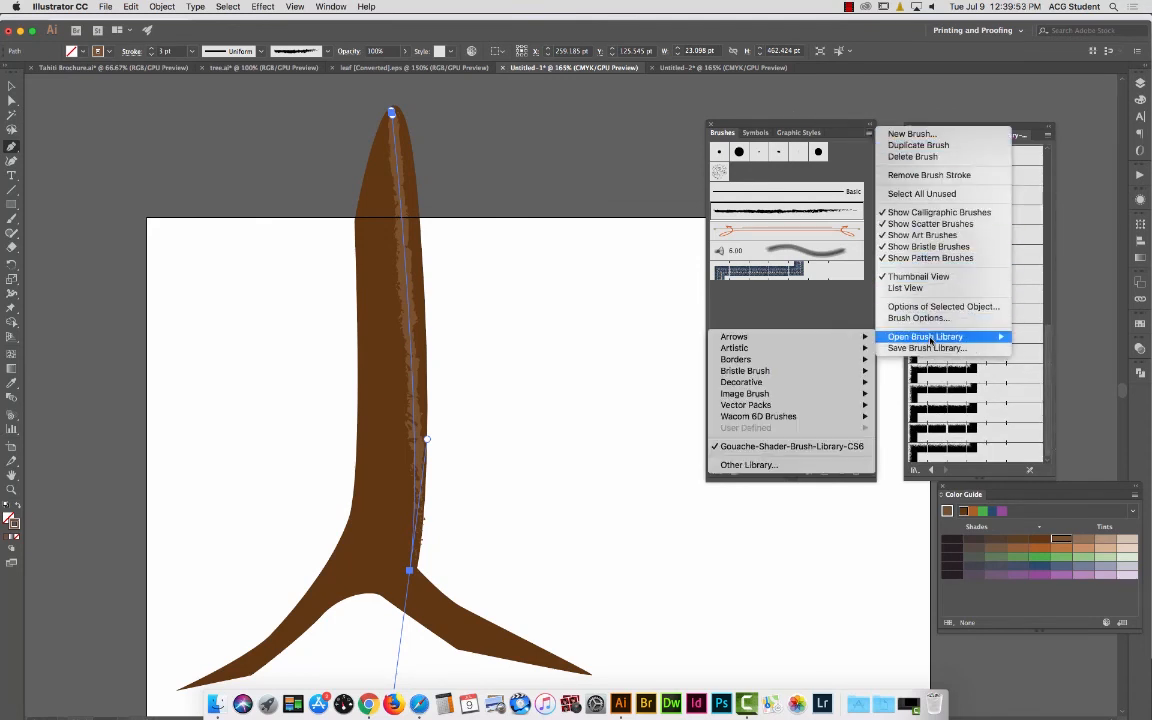
mouse_move(760, 347)
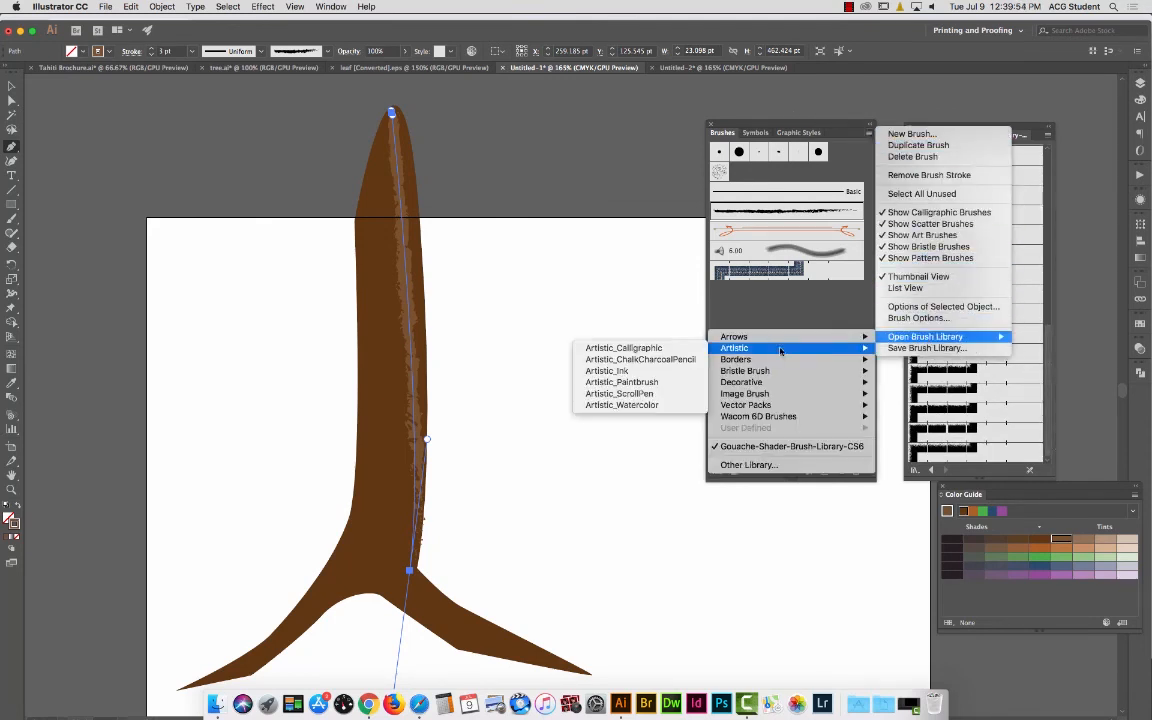
left_click(628, 359)
left_click(1003, 162)
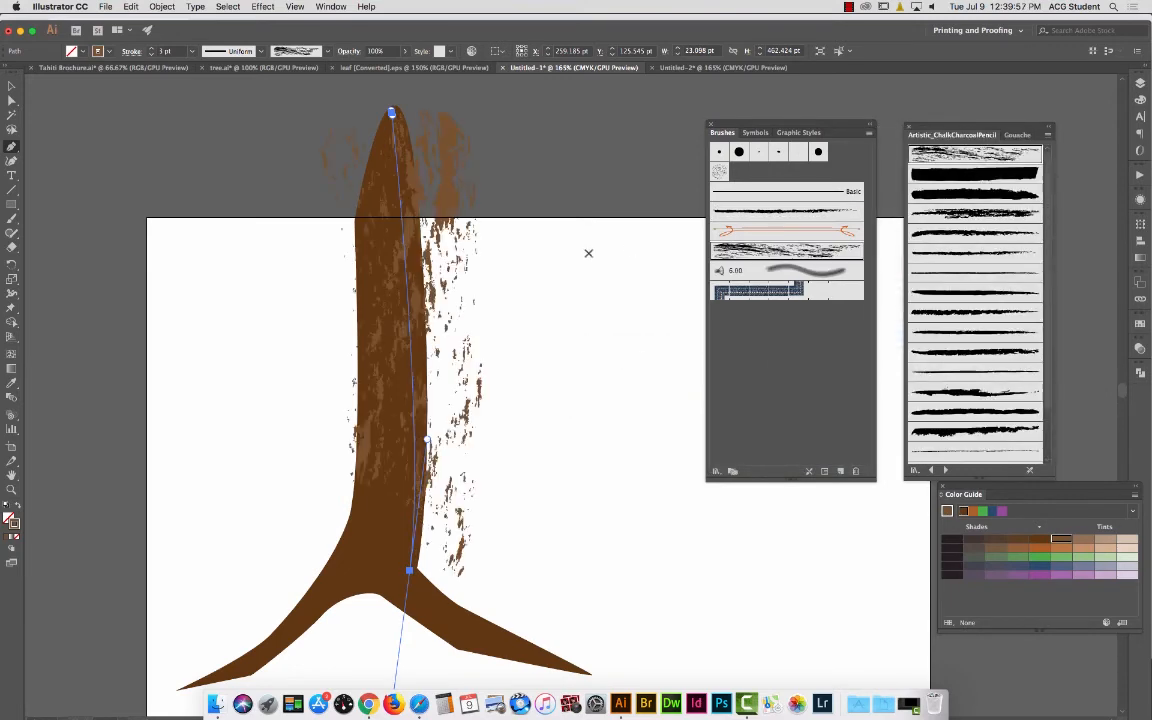
Reduce the bark texture's stroke weight to 1 pt, shift it slightly inward on the trunk and deselect it.
left_click(151, 53)
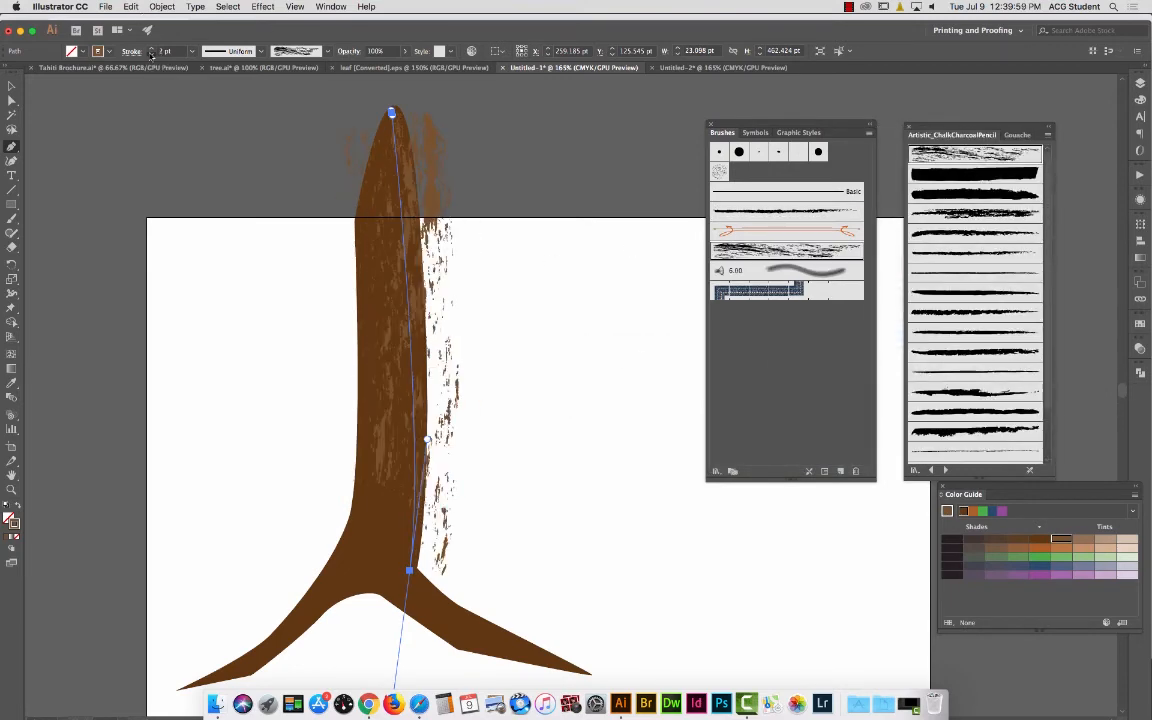
left_click(151, 53)
left_click(474, 257)
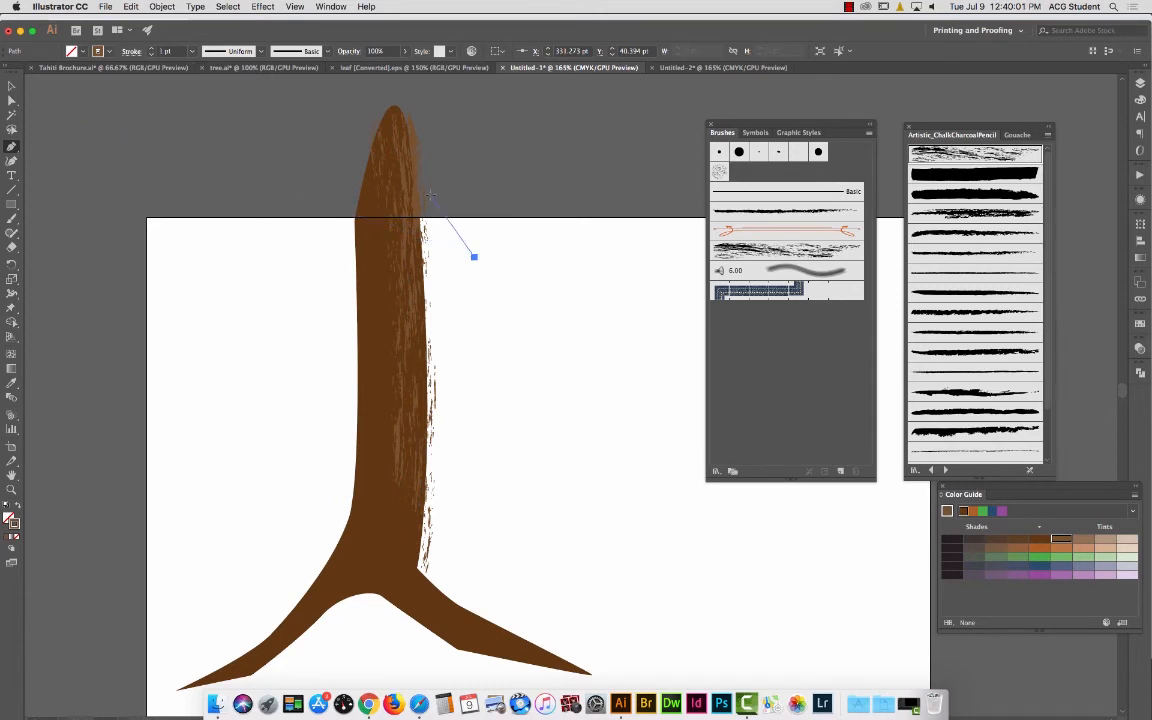
key("super+z")
left_click(12, 86)
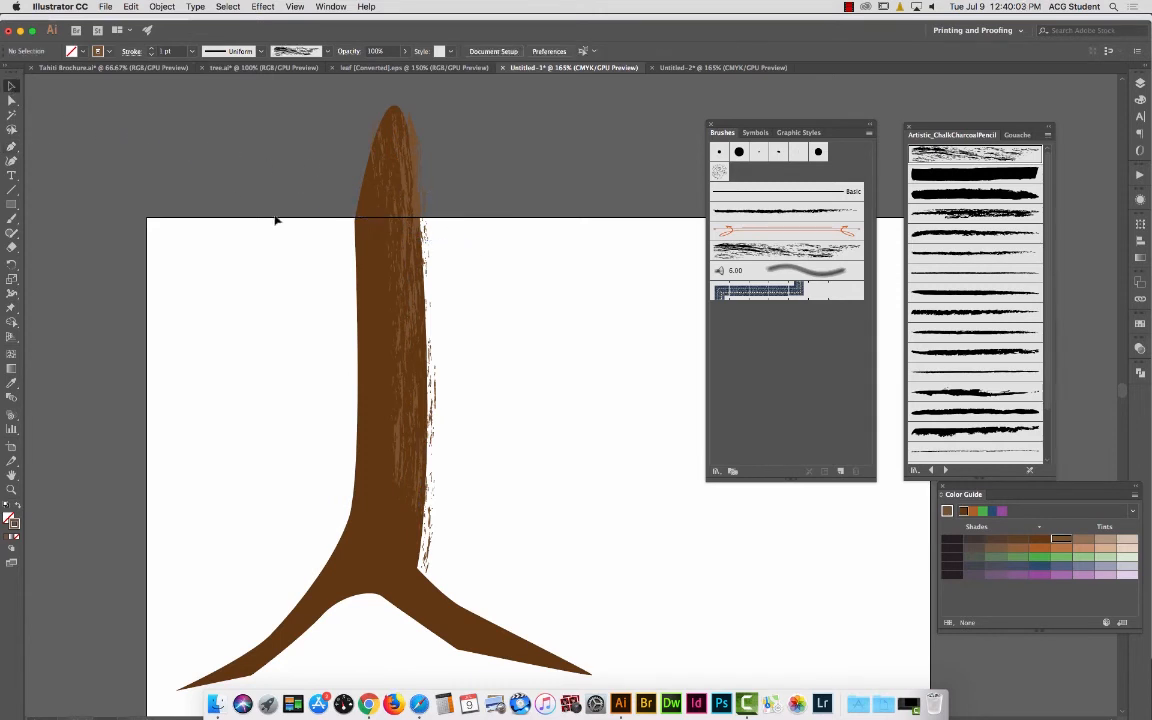
left_click(398, 250)
left_click(498, 266)
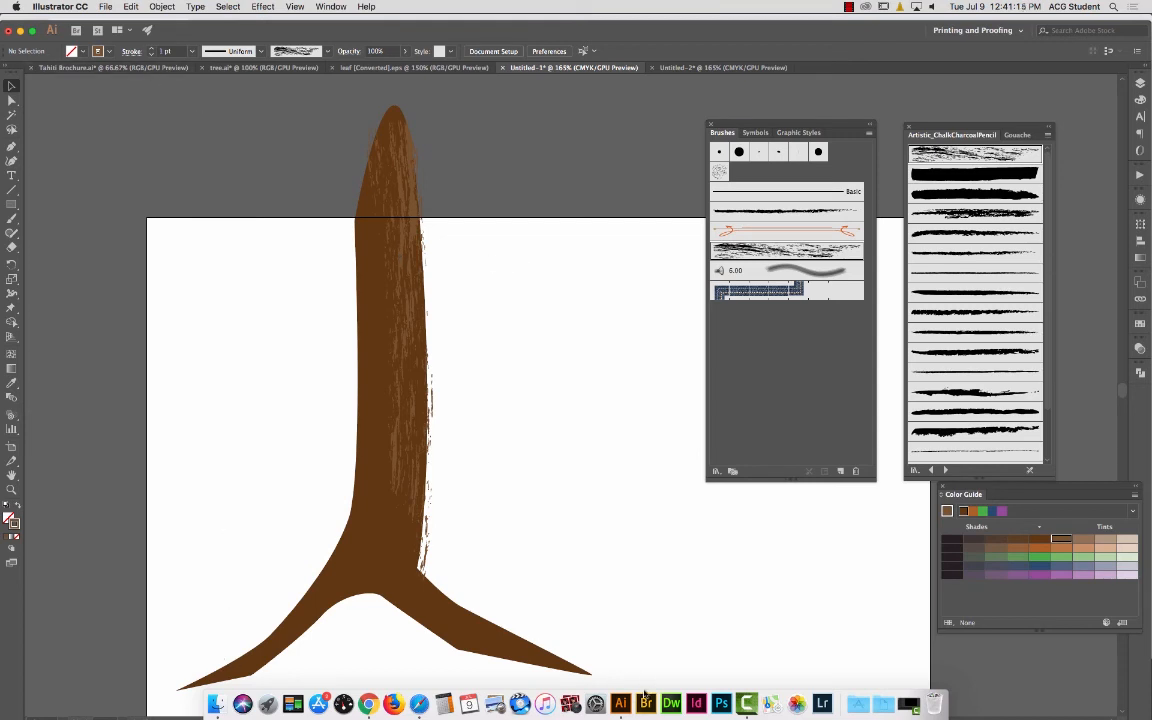
Switch to Chrome and run a Google Images search for "brian edward miller".
left_click(366, 702)
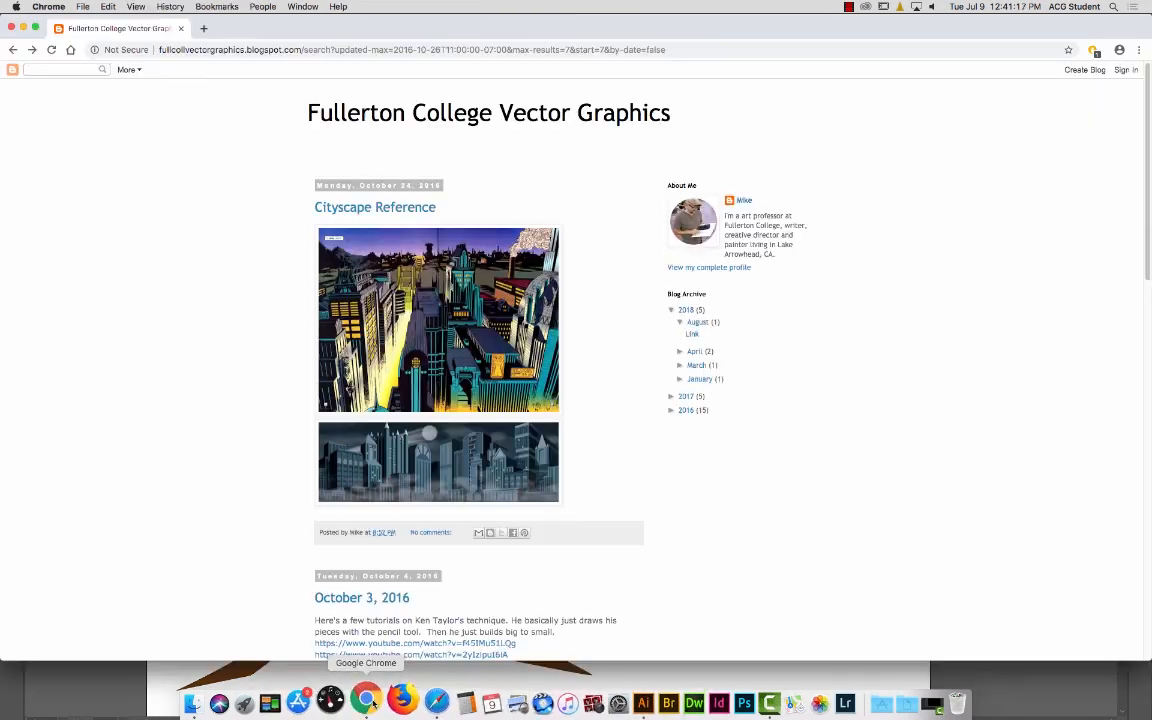
left_click(459, 50)
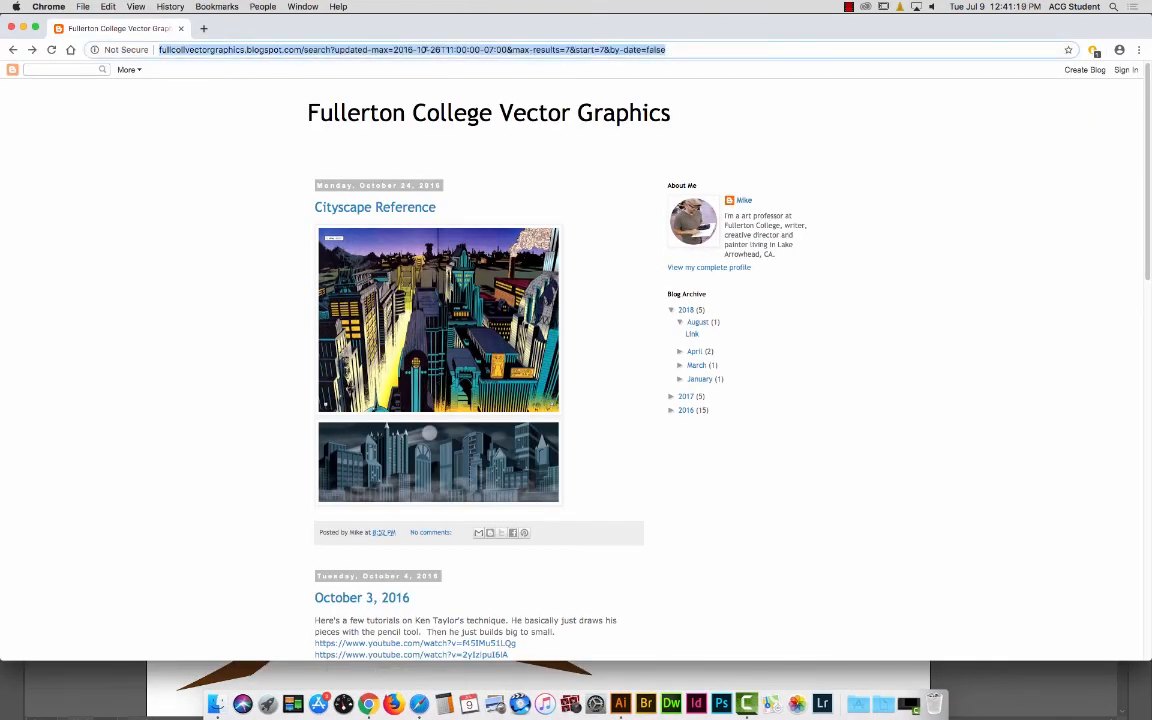
type("br")
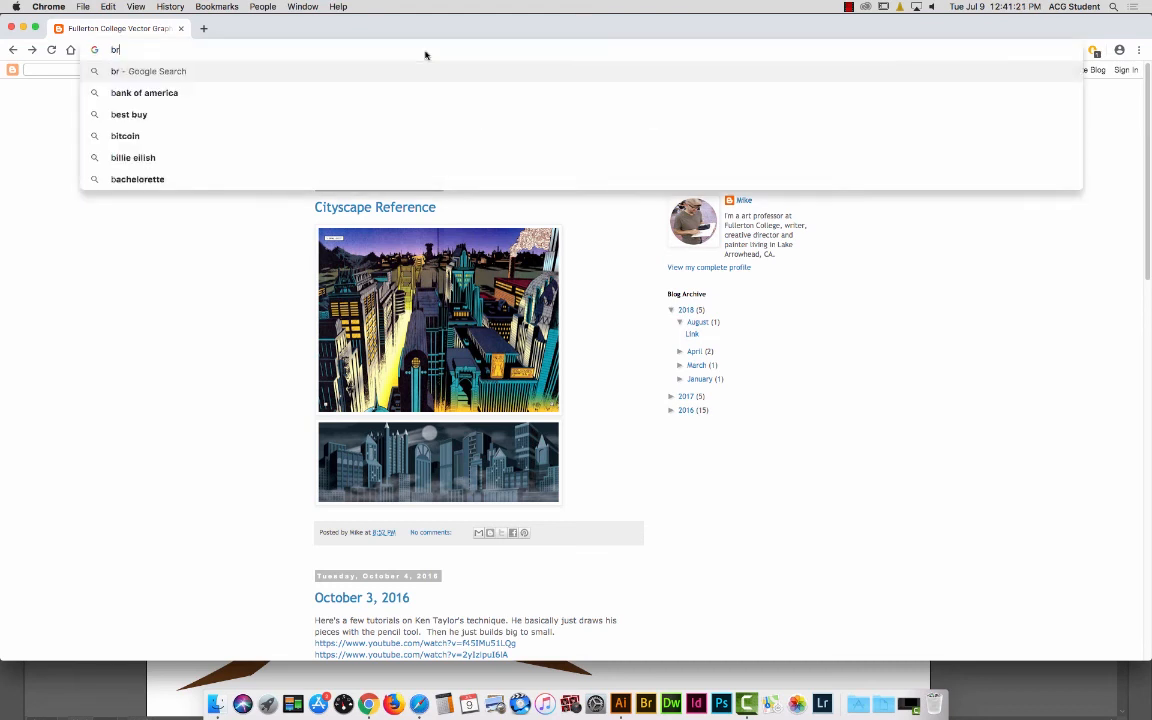
type("ian edw")
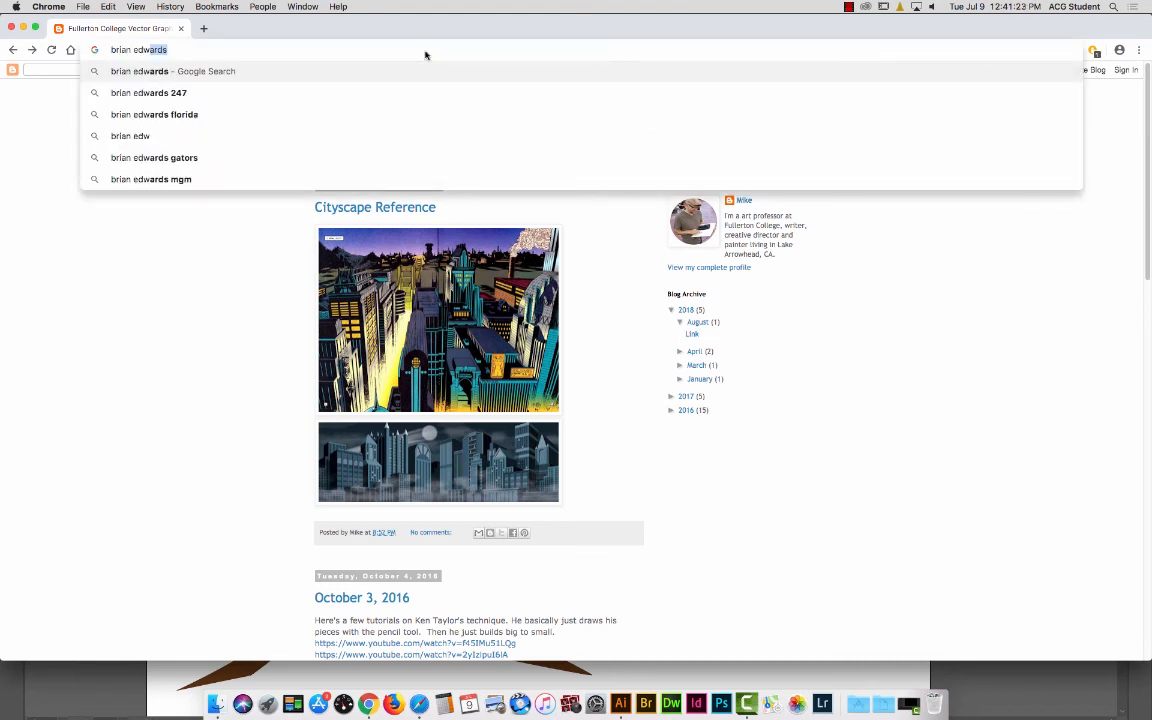
type("ard mi")
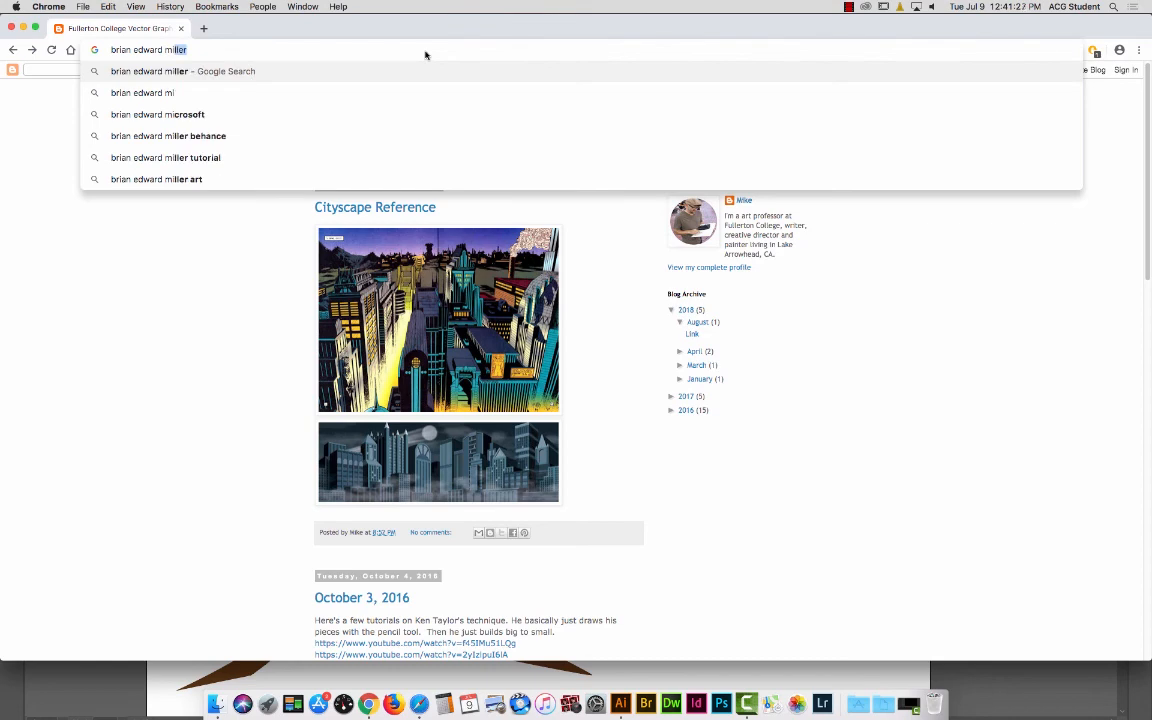
key("Return")
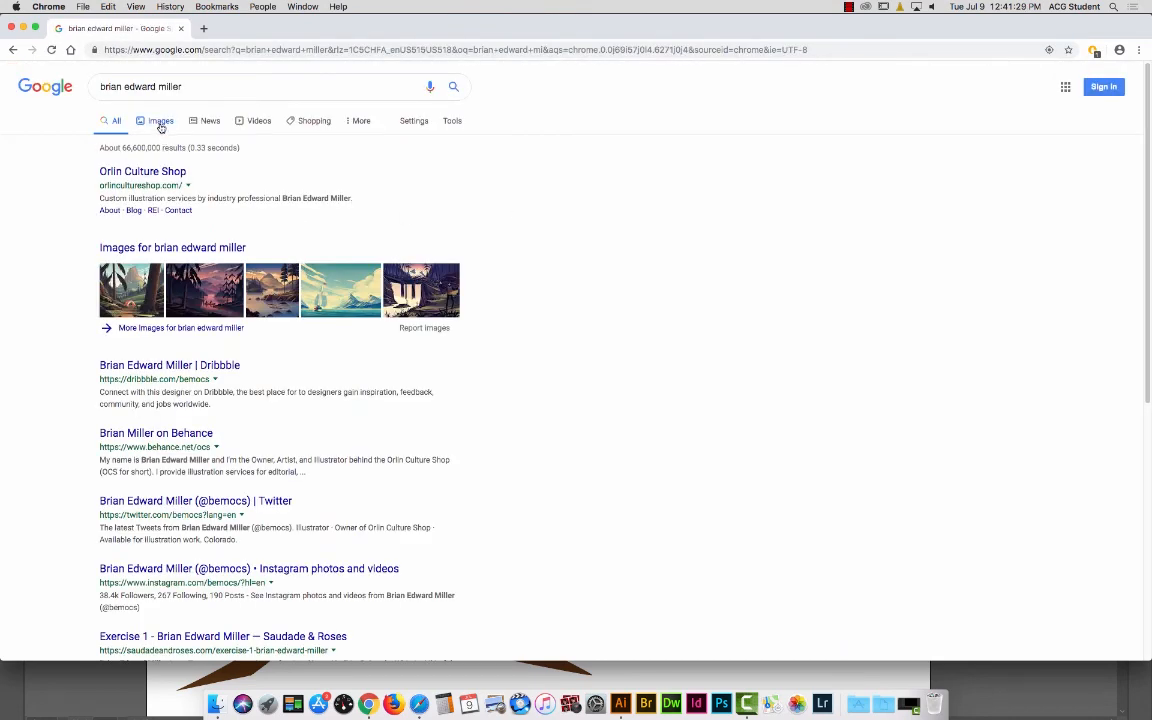
left_click(160, 122)
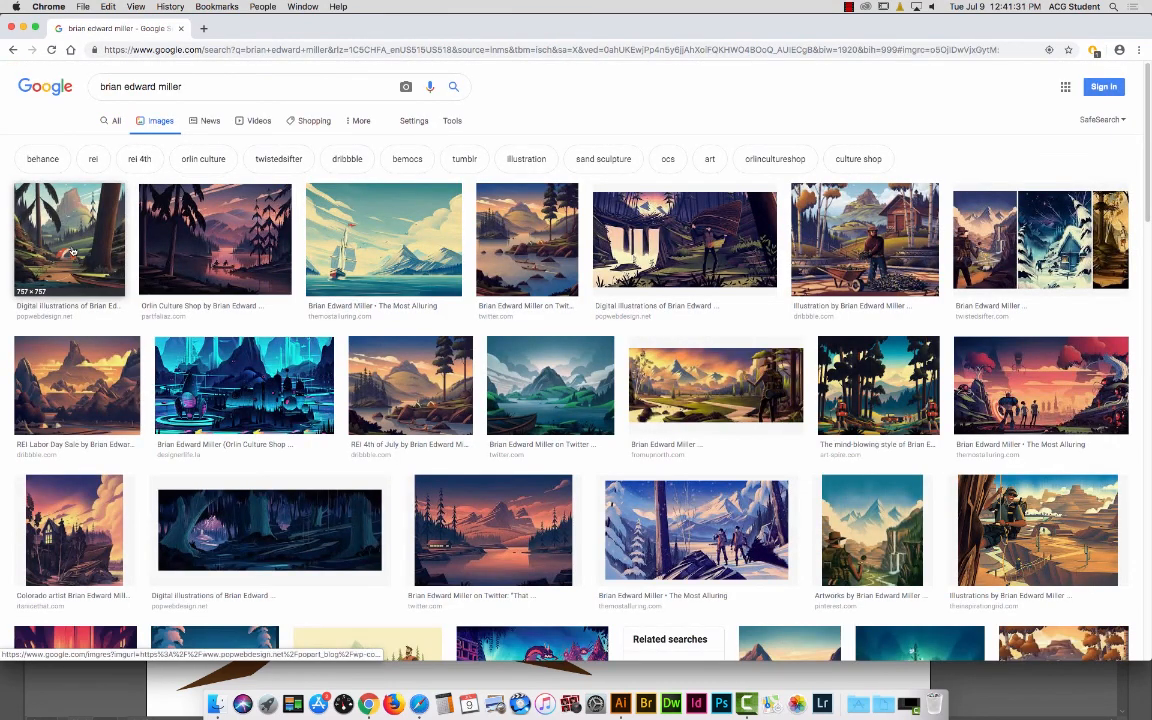
Preview the illustrator's forest tent, canoe at sunset and snowy hunters images to examine their textured trees and rocks.
left_click(72, 253)
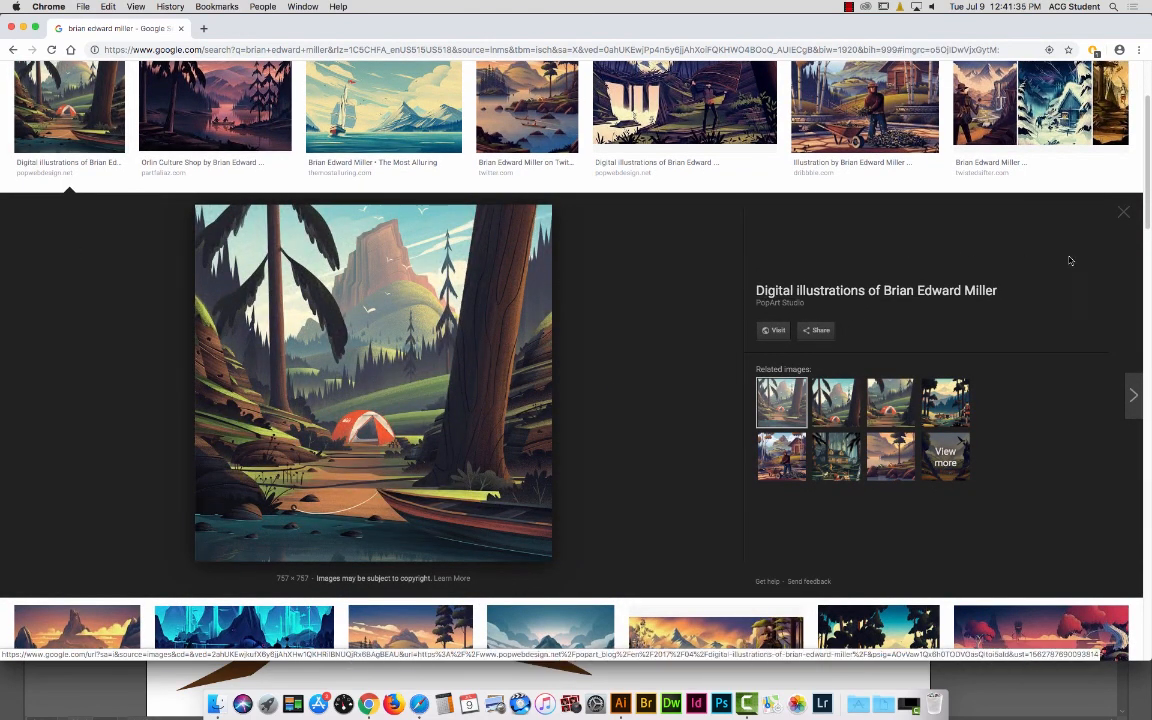
left_click(1123, 212)
left_click(248, 141)
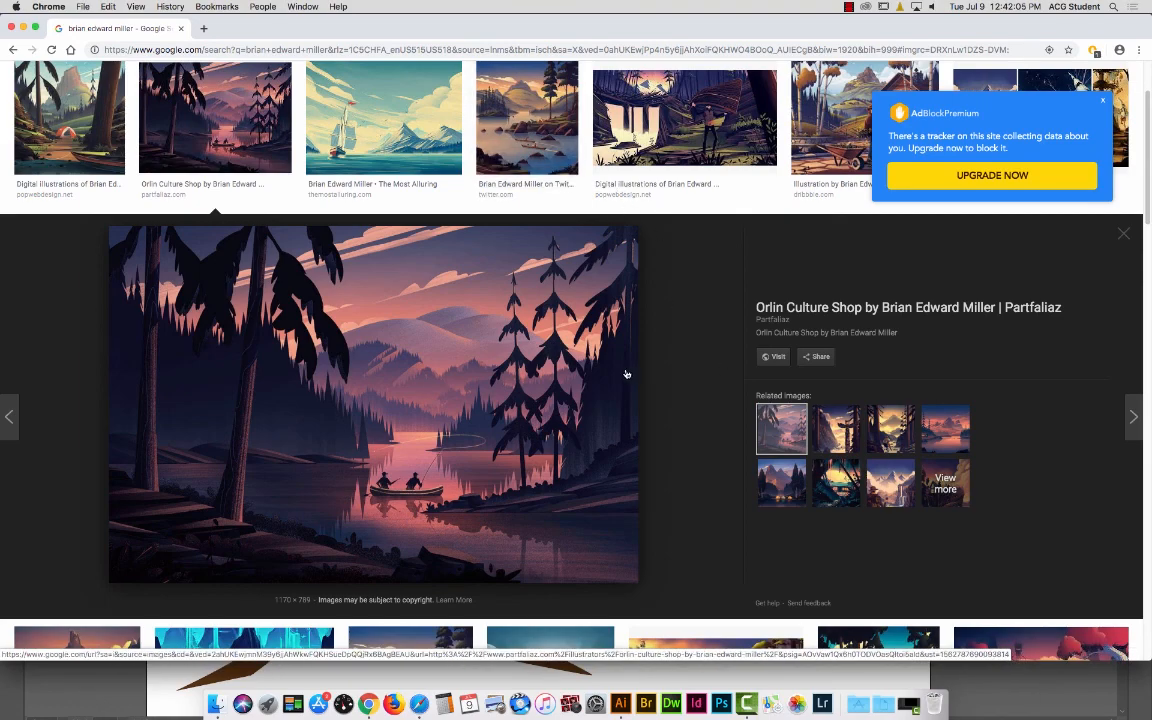
scroll(624, 372, "down", 3)
scroll(622, 369, "down", 4)
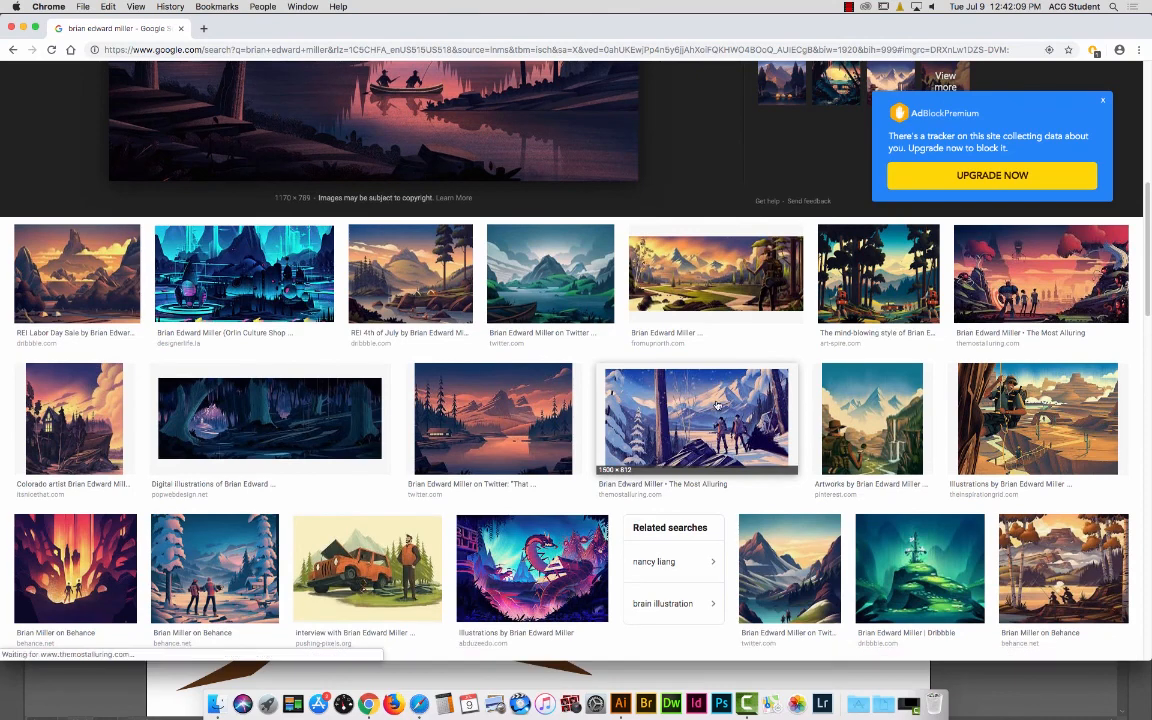
left_click(620, 369)
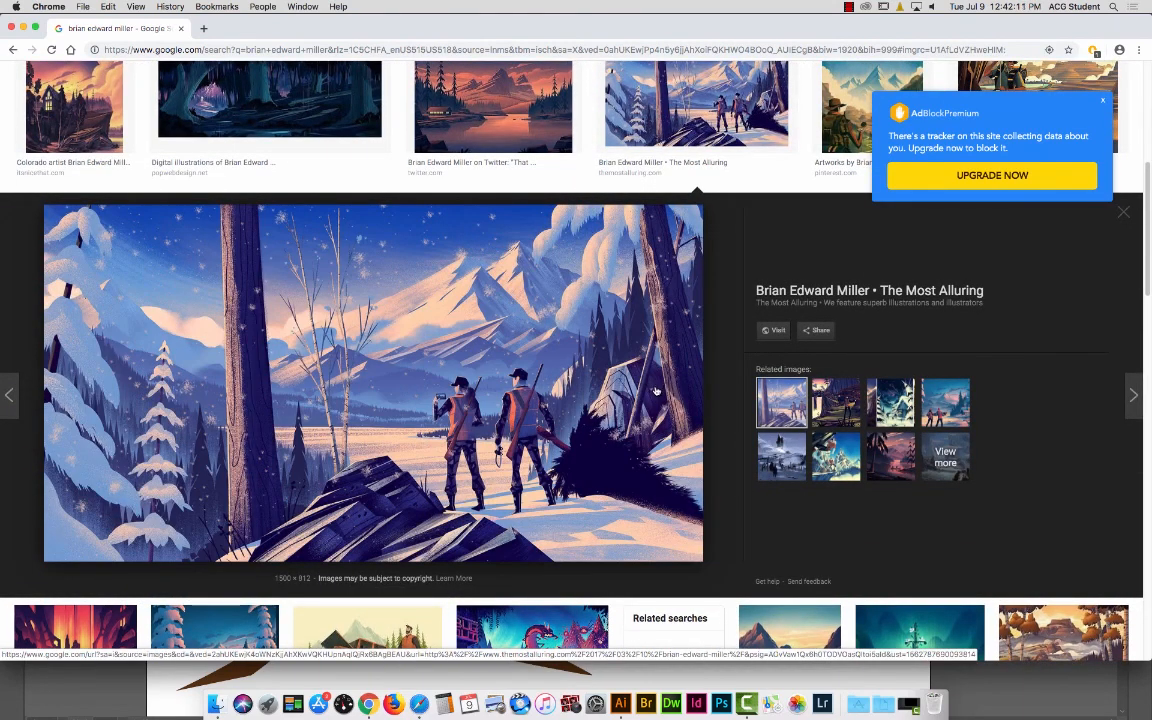